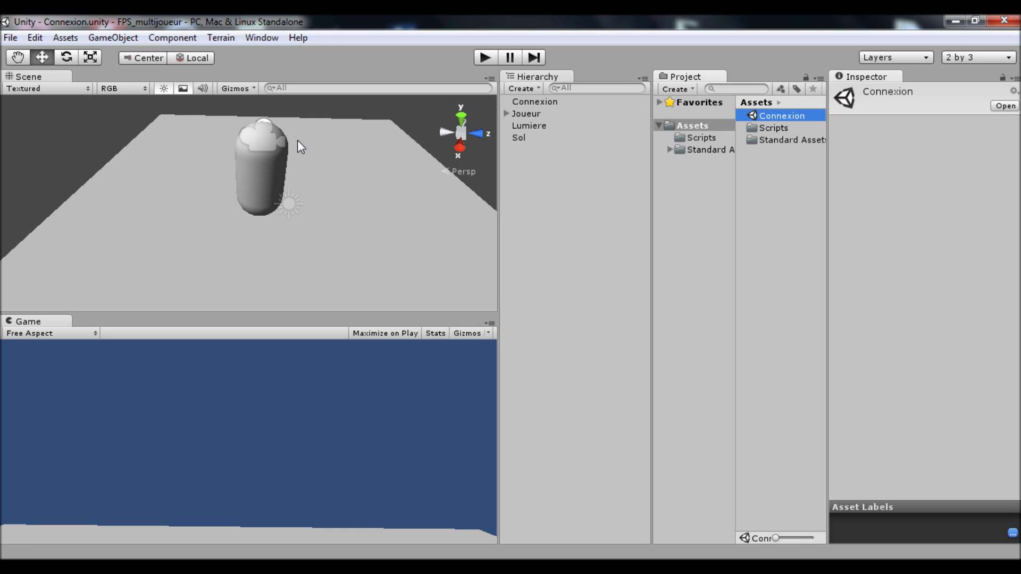
Orbit around the capsule and select Joueur to inspect its Capsule Collider and Character Controller
{"action": "mouse_move", "coordinate": [288, 234]}
{"action": "left_mouse_down", "text": "alt"}
{"action": "mouse_move", "coordinate": [297, 210]}
{"action": "mouse_move", "coordinate": [285, 206]}
{"action": "mouse_move", "coordinate": [317, 230]}
{"action": "mouse_move", "coordinate": [288, 212]}
{"action": "mouse_move", "coordinate": [294, 221]}
{"action": "mouse_move", "coordinate": [282, 224]}
{"action": "mouse_move", "coordinate": [322, 228]}
{"action": "mouse_move", "coordinate": [275, 211]}
{"action": "mouse_move", "coordinate": [324, 206]}
{"action": "mouse_move", "coordinate": [283, 199]}
{"action": "mouse_move", "coordinate": [245, 217]}
{"action": "mouse_move", "coordinate": [359, 230]}
{"action": "mouse_move", "coordinate": [168, 213]}
{"action": "mouse_move", "coordinate": [309, 222]}
{"action": "mouse_move", "coordinate": [184, 223]}
{"action": "mouse_move", "coordinate": [461, 243]}
{"action": "mouse_move", "coordinate": [186, 201]}
{"action": "mouse_move", "coordinate": [329, 213]}
{"action": "mouse_move", "coordinate": [149, 193]}
{"action": "mouse_move", "coordinate": [289, 198]}
{"action": "mouse_move", "coordinate": [329, 211]}
{"action": "mouse_move", "coordinate": [266, 217]}
{"action": "mouse_move", "coordinate": [282, 228]}
{"action": "left_mouse_up", "text": "alt"}
{"action": "left_click", "coordinate": [522, 114]}
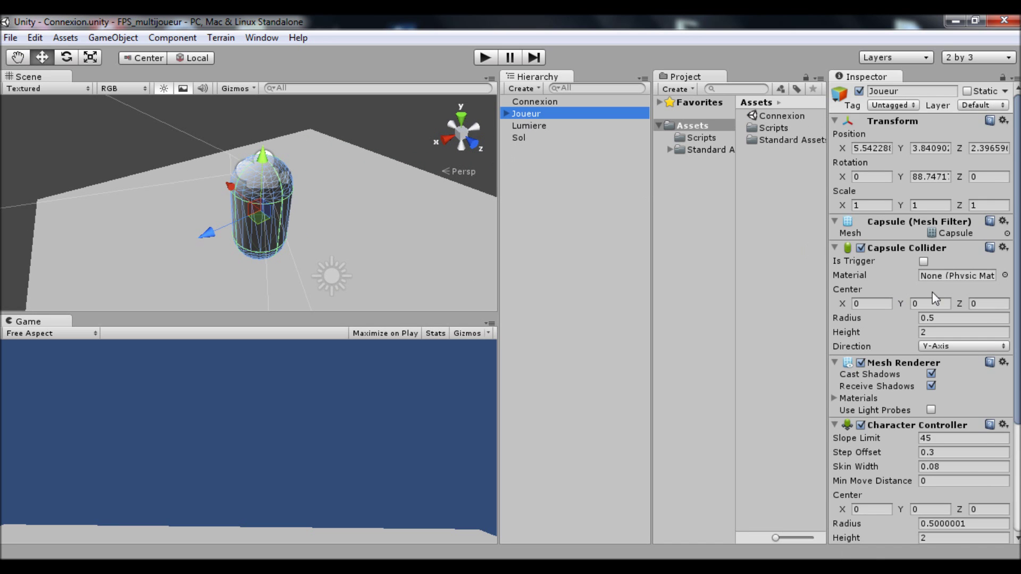
{"action": "scroll", "coordinate": [920, 265], "scroll_direction": "down", "scroll_amount": 4}
{"action": "scroll", "coordinate": [936, 276], "scroll_direction": "up", "scroll_amount": 3}
{"action": "scroll", "coordinate": [957, 261], "scroll_direction": "up", "scroll_amount": 1}
{"action": "scroll", "coordinate": [971, 246], "scroll_direction": "down", "scroll_amount": 3}
{"action": "scroll", "coordinate": [978, 261], "scroll_direction": "up", "scroll_amount": 3}
{"action": "scroll", "coordinate": [987, 278], "scroll_direction": "up", "scroll_amount": 1}
{"action": "left_click", "coordinate": [164, 39]}
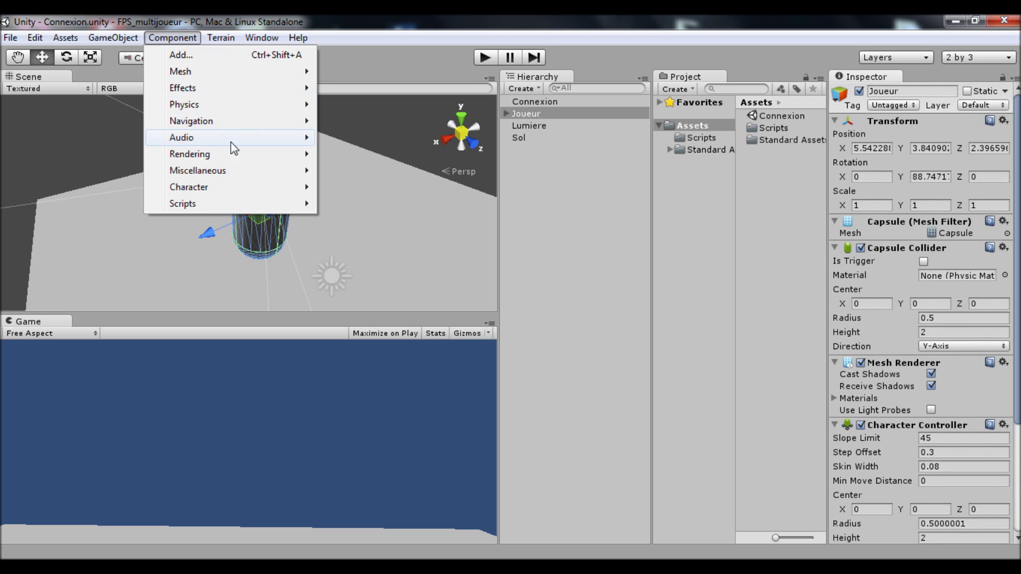
Add a Network View from Component > Miscellaneous to Joueur, then to its child Camera
{"action": "mouse_move", "coordinate": [217, 178]}
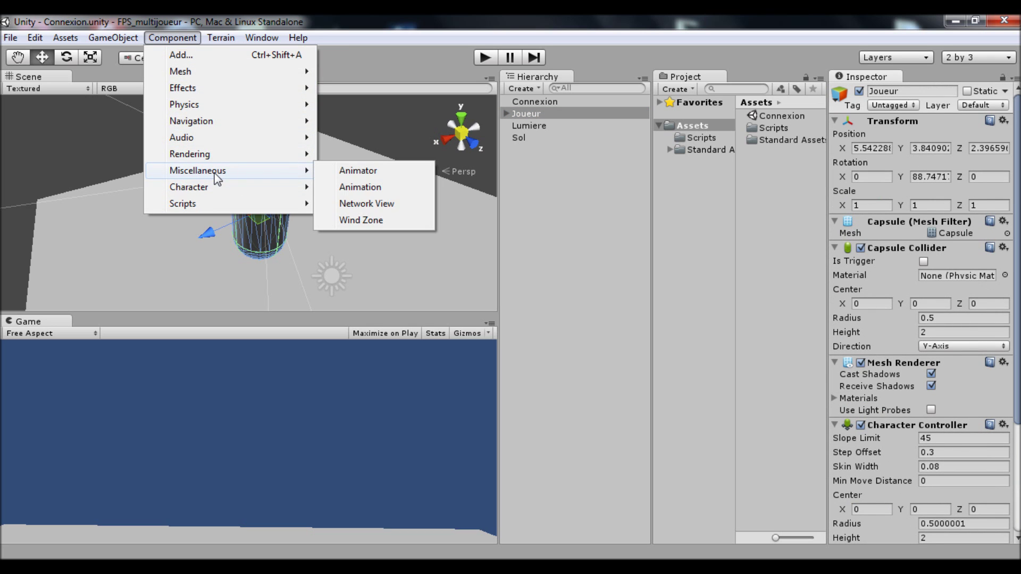
{"action": "left_click", "coordinate": [366, 204]}
{"action": "scroll", "coordinate": [917, 276], "scroll_direction": "down", "scroll_amount": 5}
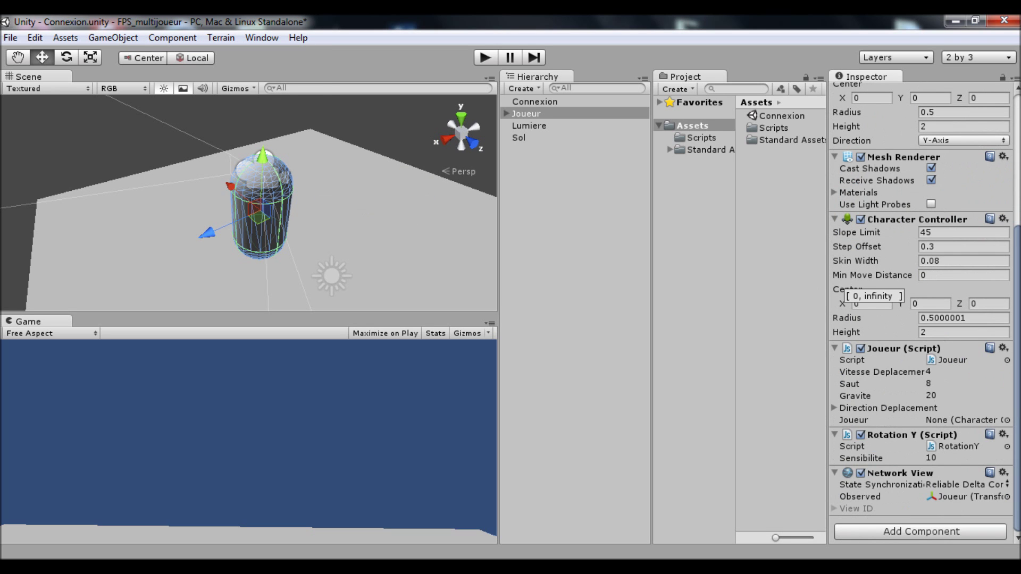
{"action": "left_click", "coordinate": [506, 113]}
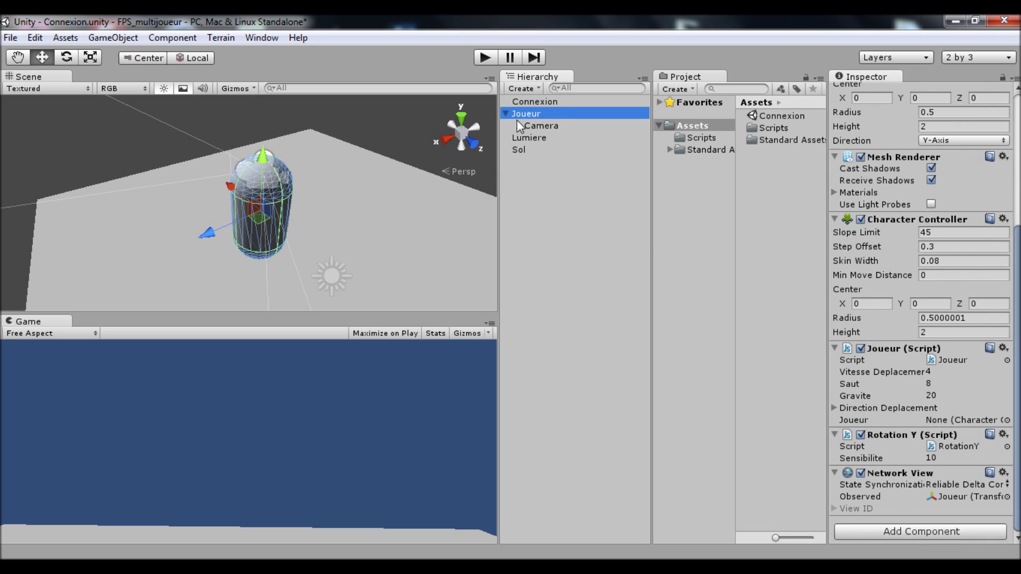
{"action": "left_click", "coordinate": [523, 124]}
{"action": "left_click", "coordinate": [175, 38]}
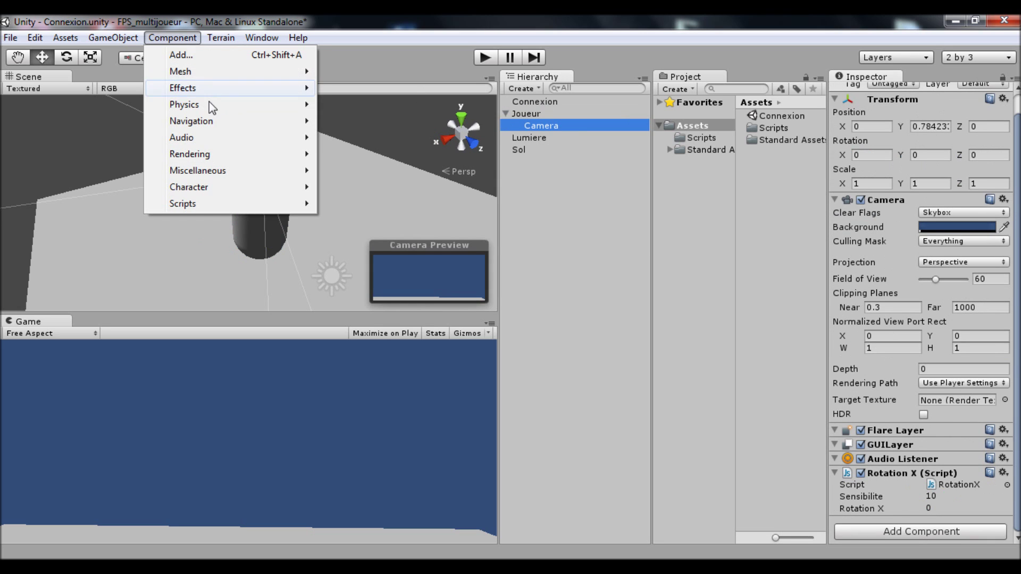
{"action": "mouse_move", "coordinate": [244, 174]}
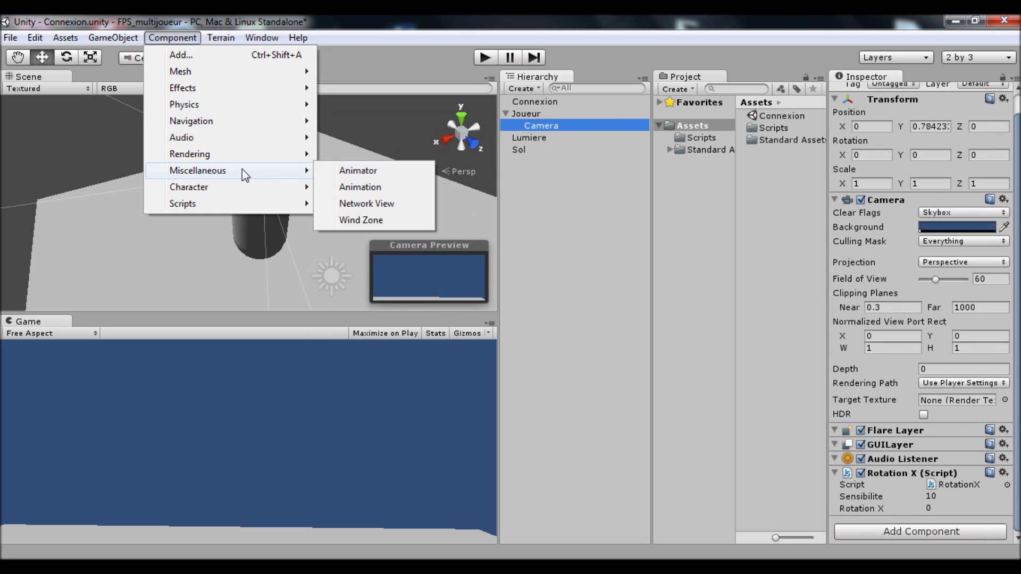
{"action": "left_click", "coordinate": [373, 203]}
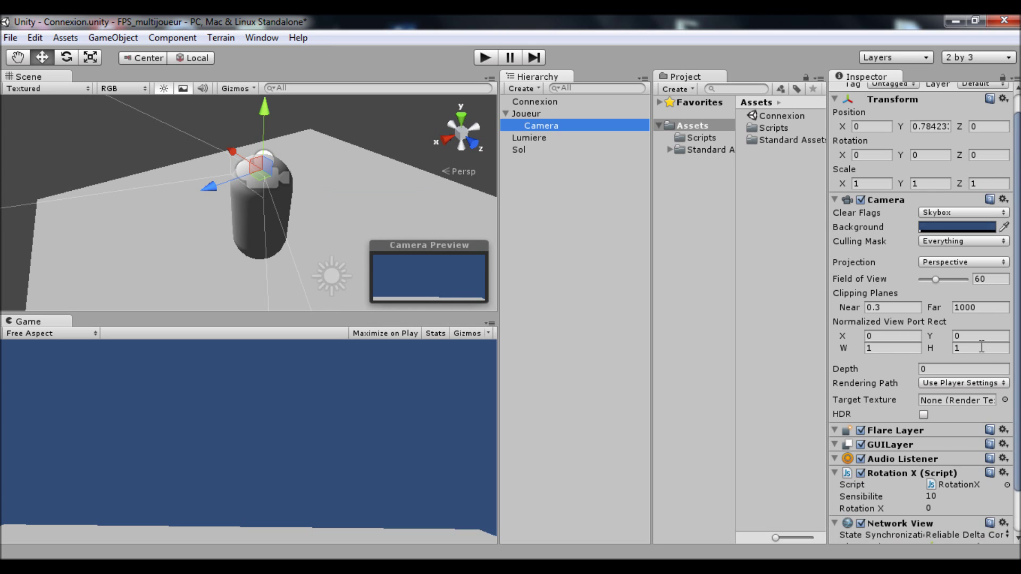
Create a new folder named Prefab in Assets
{"action": "right_click", "coordinate": [764, 160]}
{"action": "mouse_move", "coordinate": [768, 166]}
{"action": "left_click", "coordinate": [734, 170]}
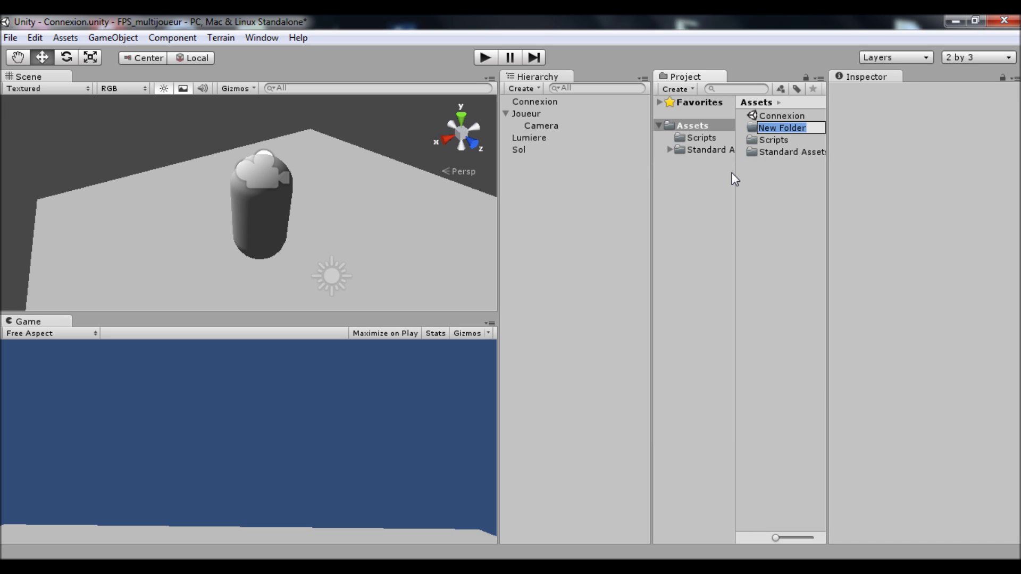
{"action": "type", "text": "Prefab"}
{"action": "key", "text": "Return"}
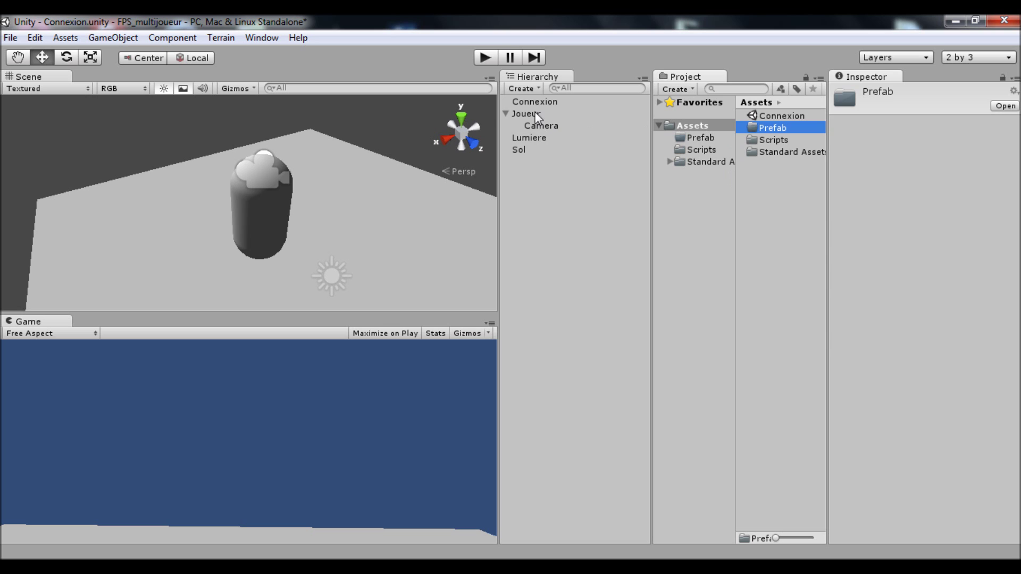
Drag Joueur into the Prefab folder to make a prefab, then place an instance in the scene
{"action": "left_click", "coordinate": [538, 117]}
{"action": "left_click_drag", "start_coordinate": [531, 116], "coordinate": [696, 137]}
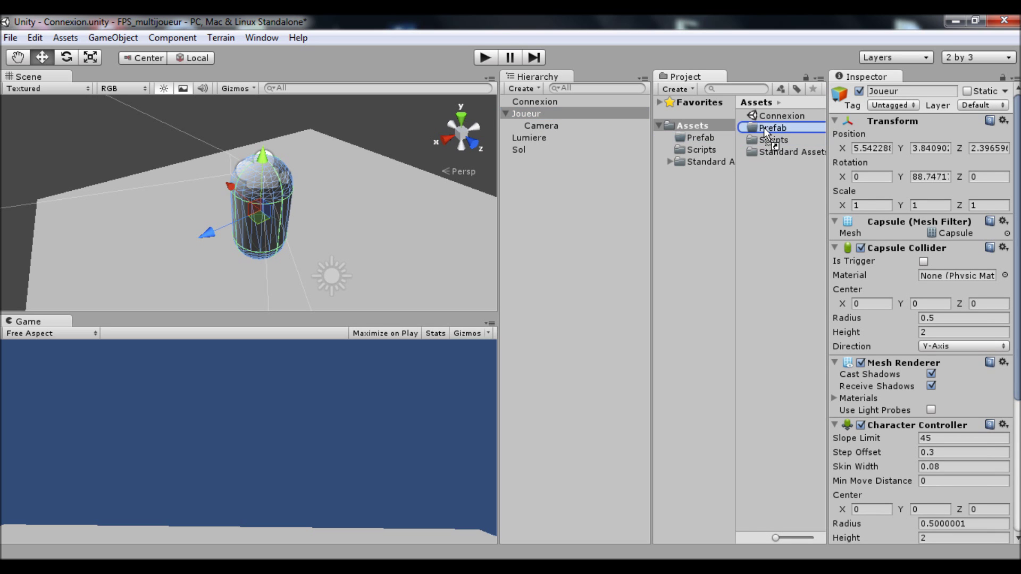
{"action": "left_click", "coordinate": [697, 138]}
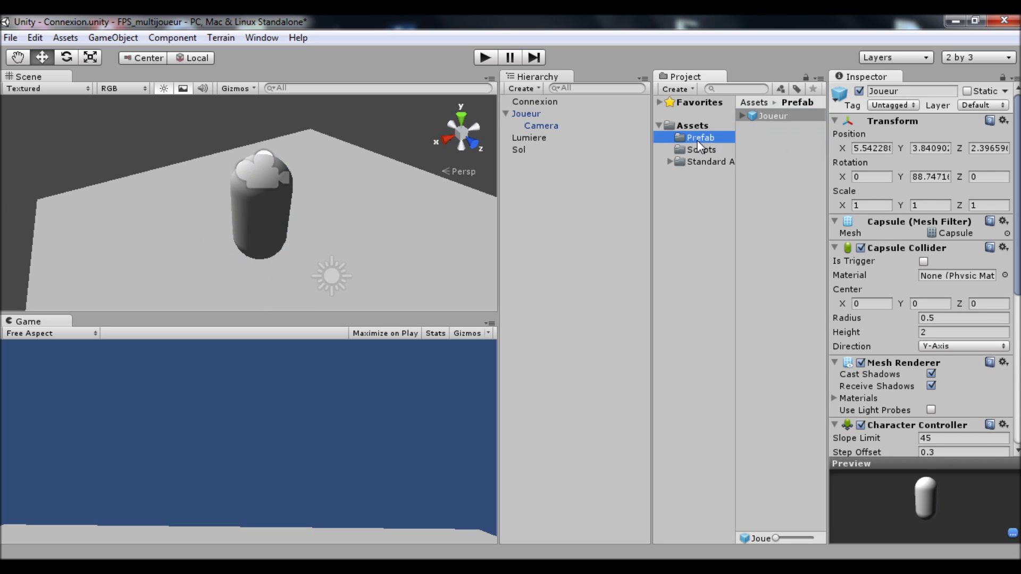
{"action": "left_click", "coordinate": [693, 126]}
{"action": "left_click", "coordinate": [704, 136]}
{"action": "left_click", "coordinate": [761, 116]}
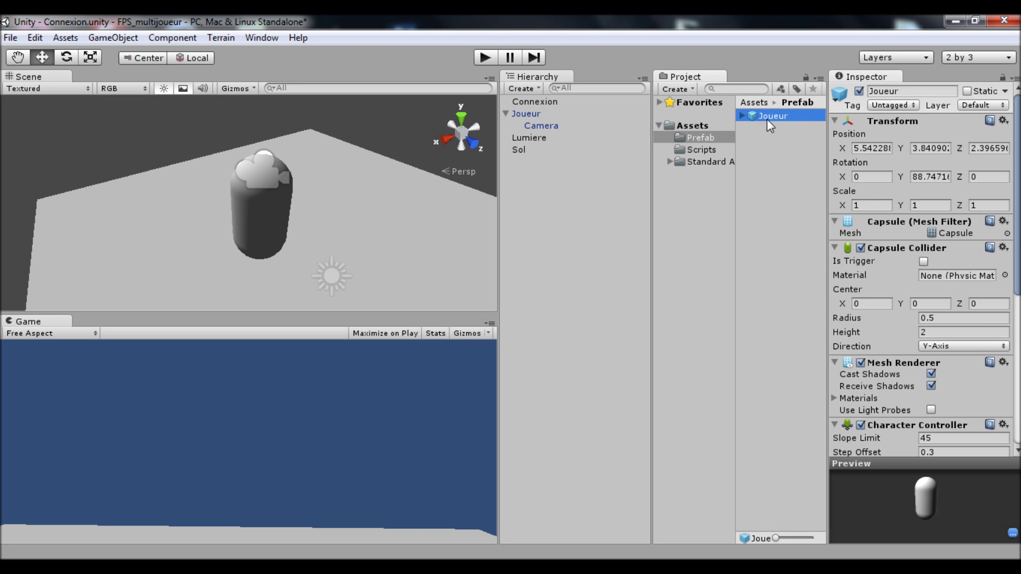
{"action": "left_click_drag", "start_coordinate": [766, 119], "coordinate": [368, 240]}
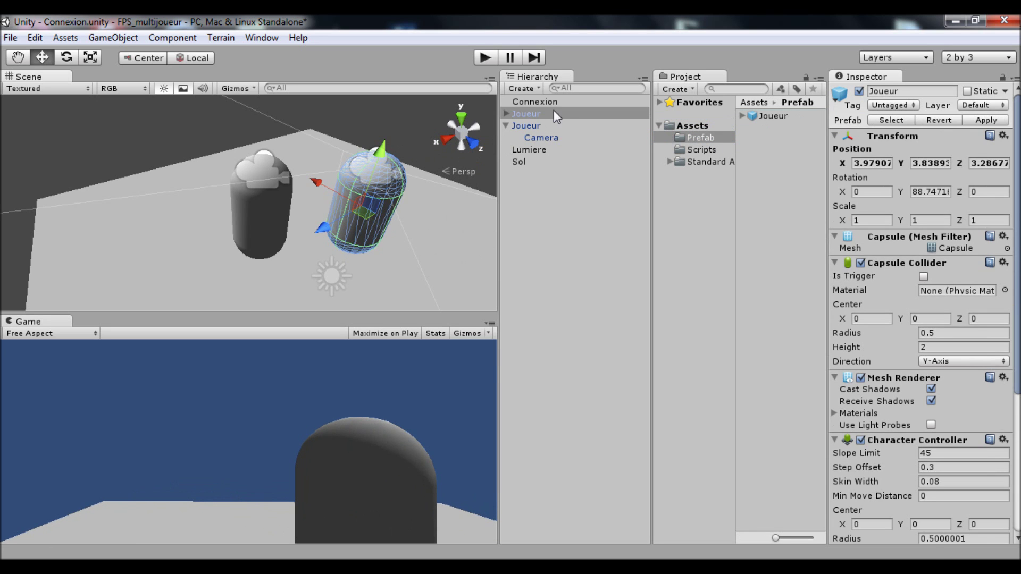
Delete both Joueur copies, Lumiere and Sol, leaving only Connexion in the Hierarchy
{"action": "left_click", "coordinate": [553, 117]}
{"action": "key", "text": "Delete"}
{"action": "left_click", "coordinate": [547, 115]}
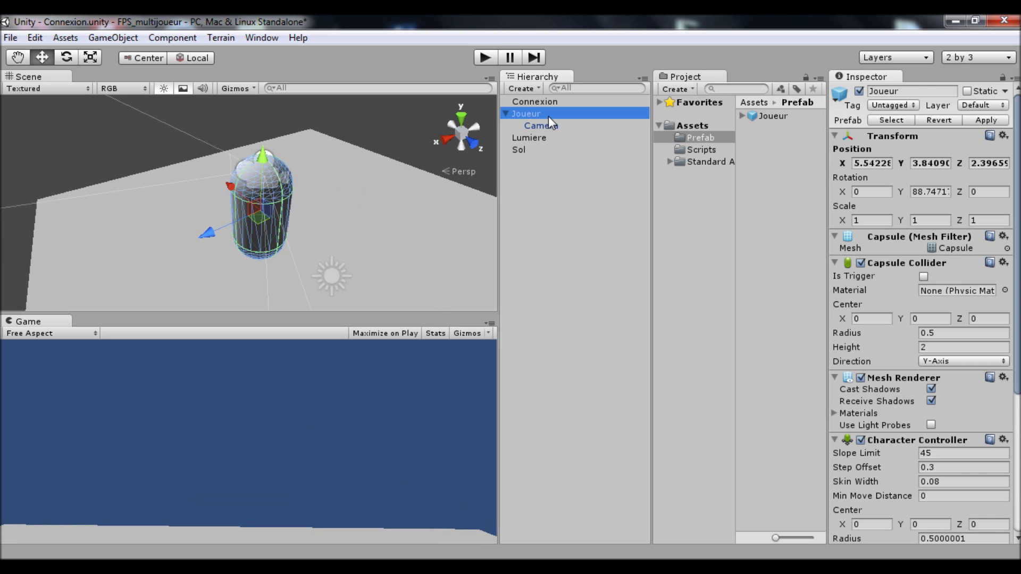
{"action": "key", "text": "Delete"}
{"action": "left_click", "coordinate": [542, 113]}
{"action": "left_click", "coordinate": [538, 128]}
{"action": "left_click", "coordinate": [547, 116]}
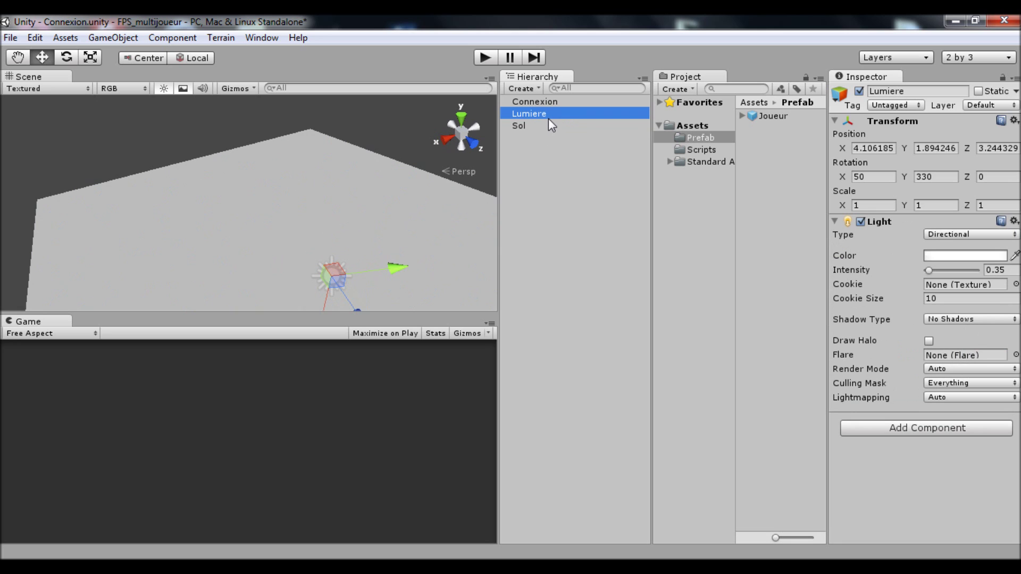
{"action": "key", "text": "Delete"}
{"action": "left_click", "coordinate": [537, 113]}
{"action": "key", "text": "Delete"}
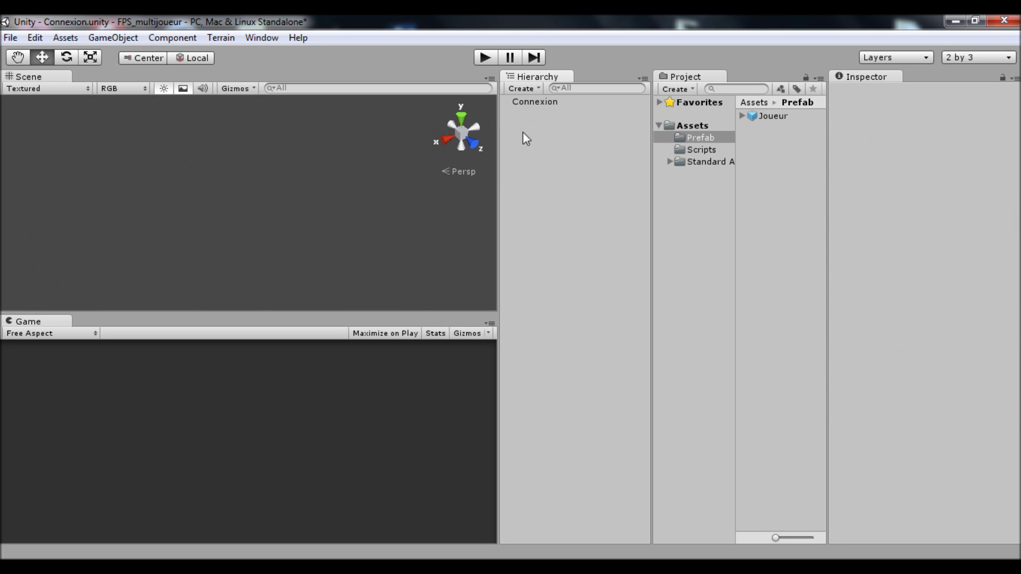
{"action": "left_click", "coordinate": [542, 102]}
Set the Connexion script's Port field to 25565
{"action": "left_click_drag", "start_coordinate": [314, 210], "coordinate": [362, 211], "text": "alt"}
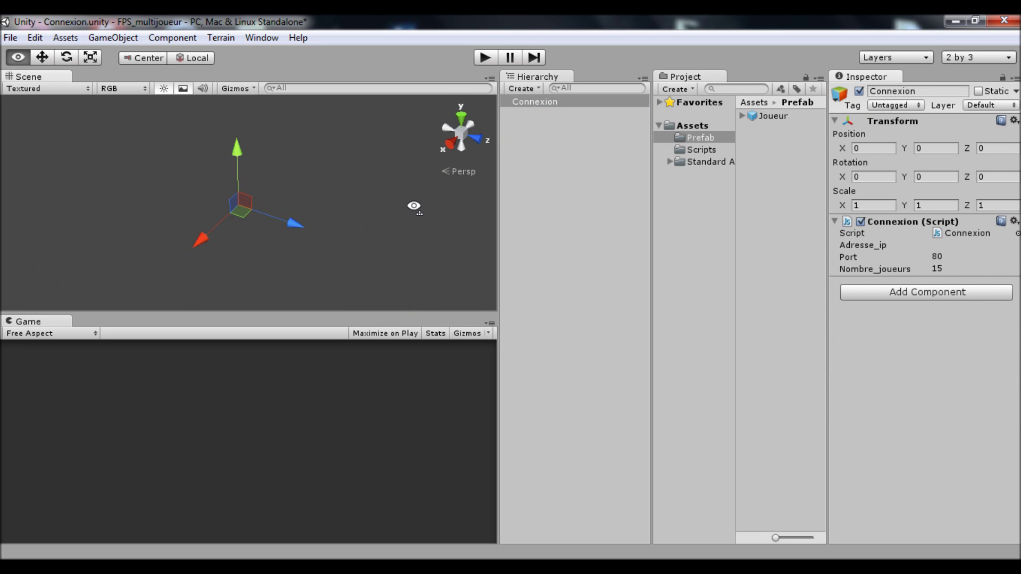
{"action": "left_click", "coordinate": [366, 212]}
{"action": "mouse_move", "coordinate": [280, 235]}
{"action": "left_mouse_down", "text": "alt"}
{"action": "mouse_move", "coordinate": [443, 161]}
{"action": "mouse_move", "coordinate": [330, 235]}
{"action": "left_mouse_up", "text": "alt"}
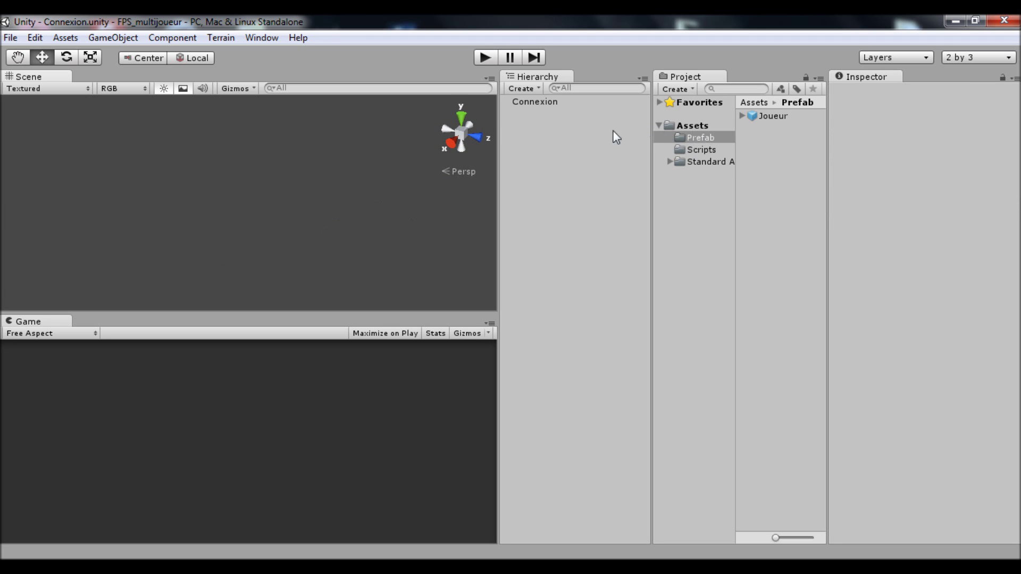
{"action": "left_click", "coordinate": [543, 103]}
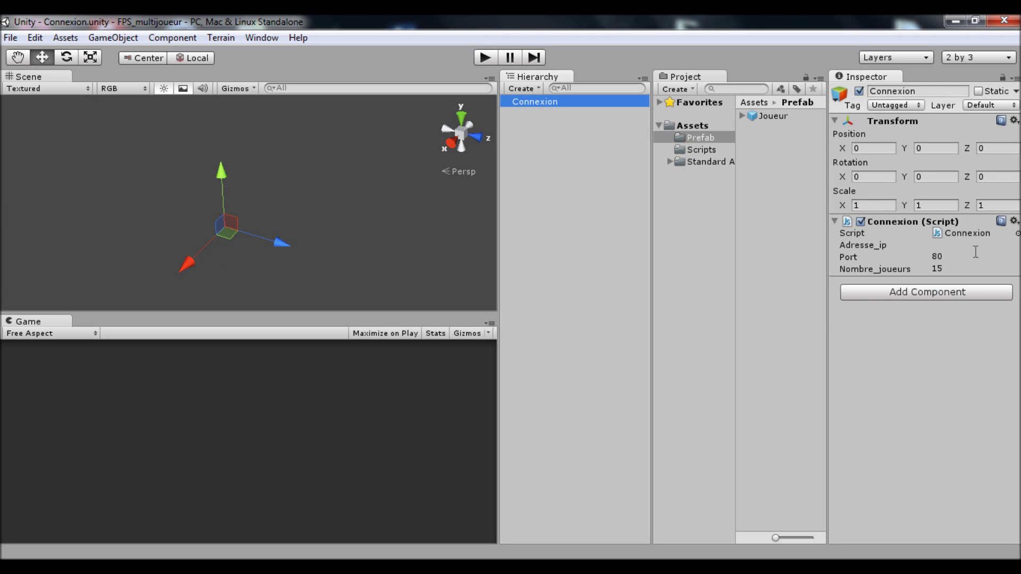
{"action": "left_click", "coordinate": [983, 255]}
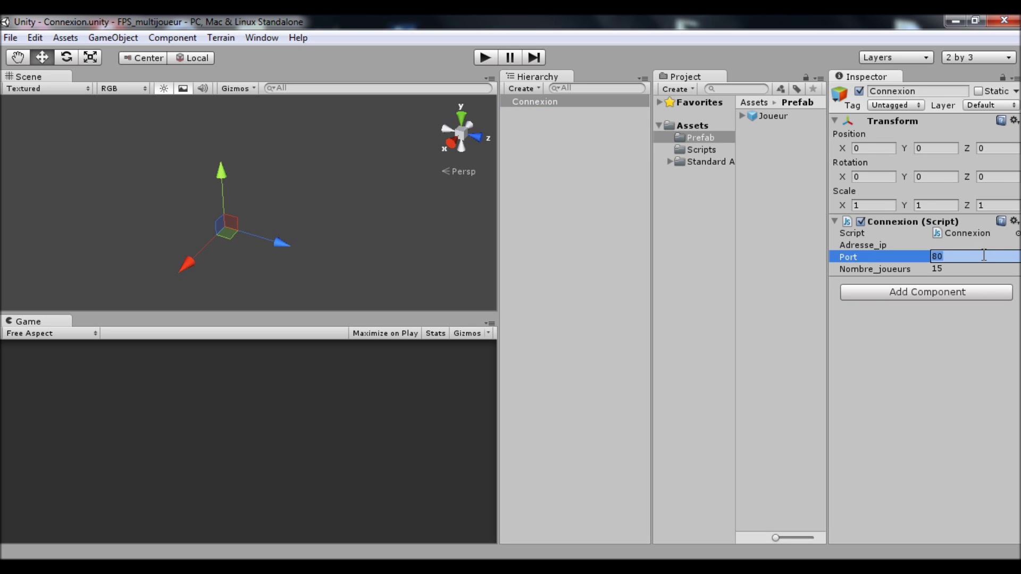
{"action": "type", "text": "25565"}
{"action": "key", "text": "Return"}
{"action": "left_click", "coordinate": [935, 381]}
Save the Connexion scene with Ctrl+S
{"action": "key", "text": "ctrl+s"}
{"action": "middle_click_drag", "start_coordinate": [365, 228], "coordinate": [363, 224]}
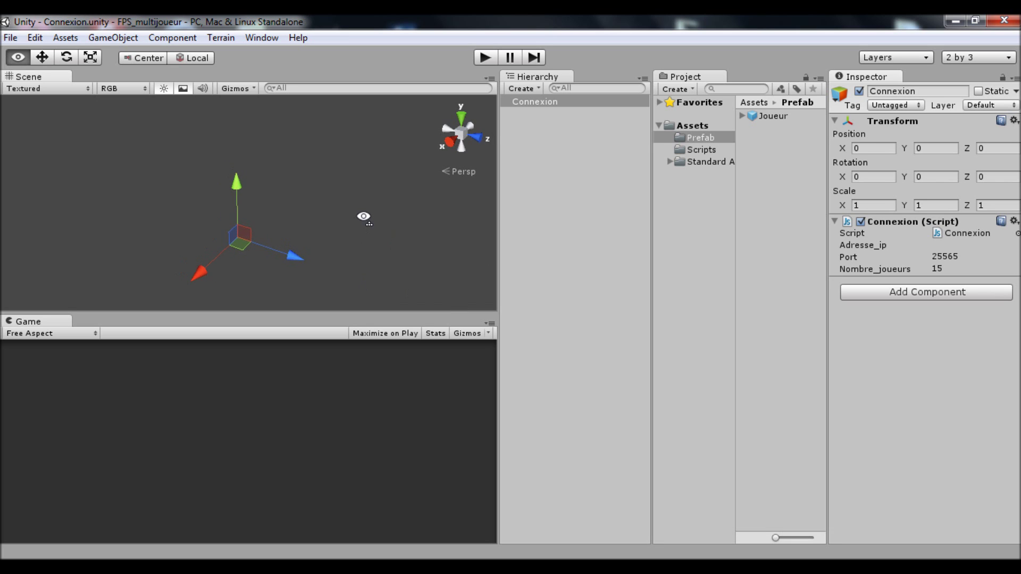
{"action": "left_click", "coordinate": [561, 111]}
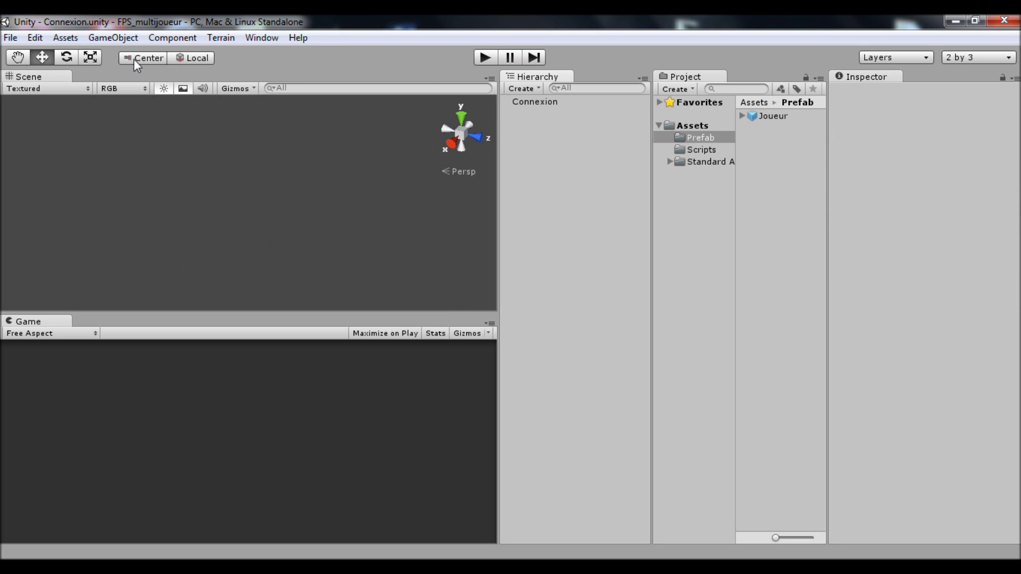
Create a new empty scene and save it as Jeu
{"action": "left_click", "coordinate": [11, 37]}
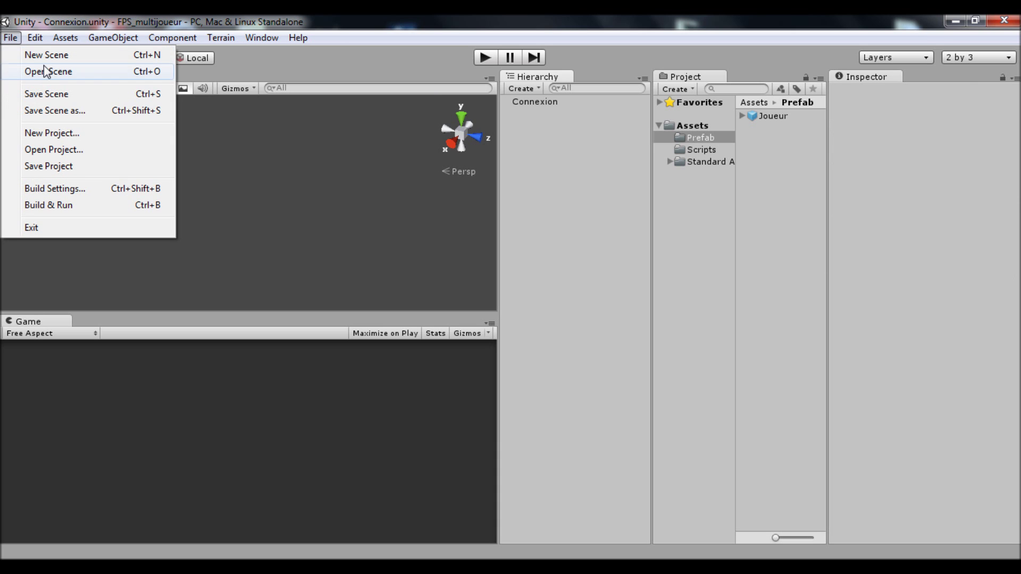
{"action": "left_click", "coordinate": [31, 55]}
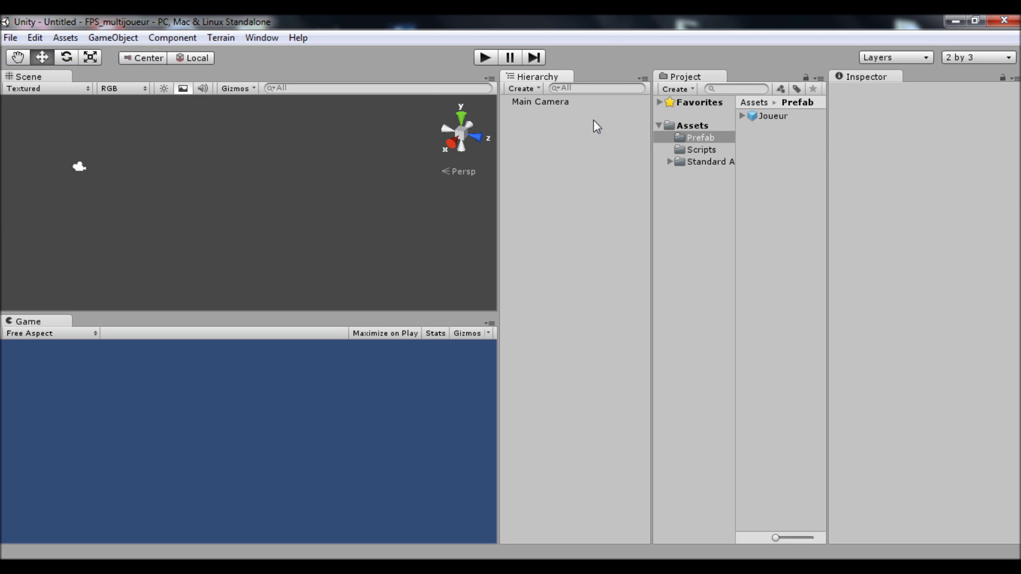
{"action": "left_click", "coordinate": [11, 37]}
{"action": "left_click", "coordinate": [42, 93]}
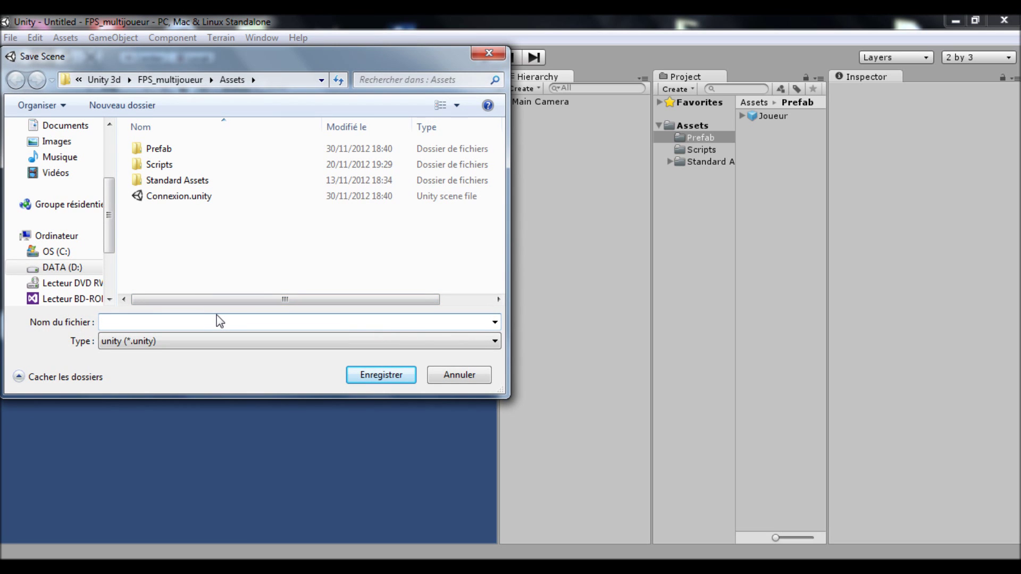
{"action": "type", "text": "Jeu"}
{"action": "key", "text": "Return"}
Rename the Connexion scene asset to Menu
{"action": "left_click", "coordinate": [686, 127]}
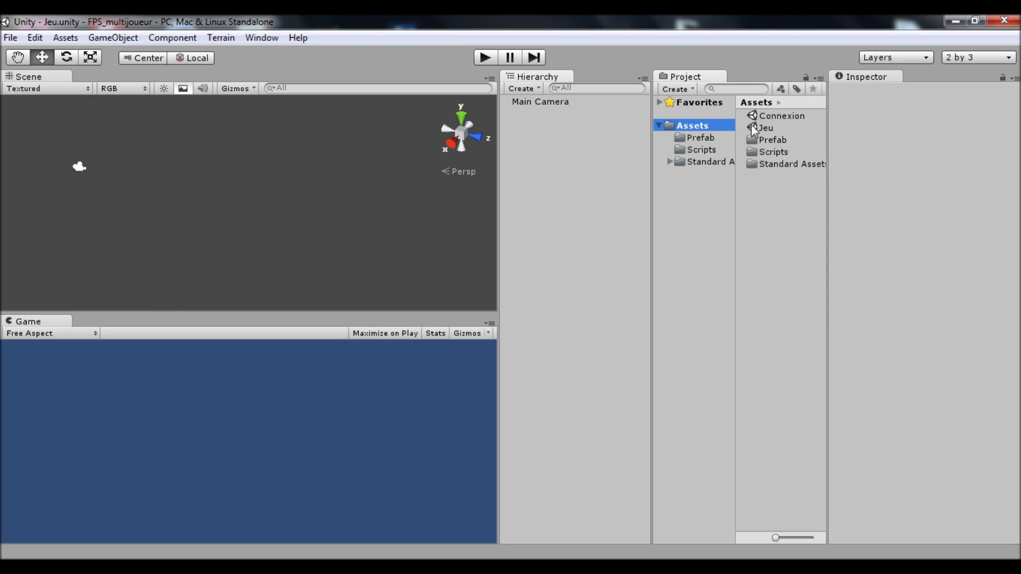
{"action": "left_click", "coordinate": [768, 117]}
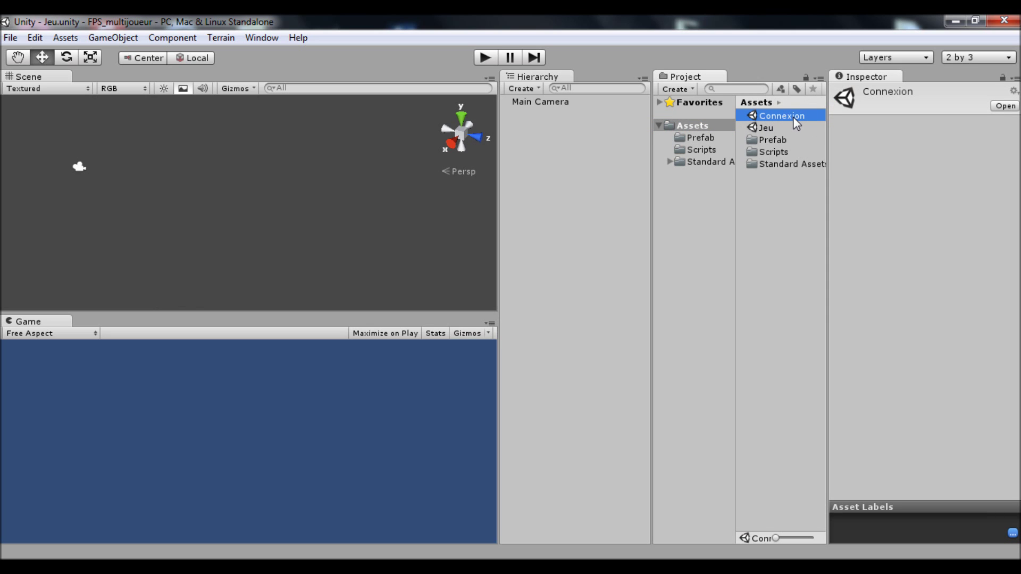
{"action": "left_click", "coordinate": [792, 117]}
{"action": "type", "text": "nu"}
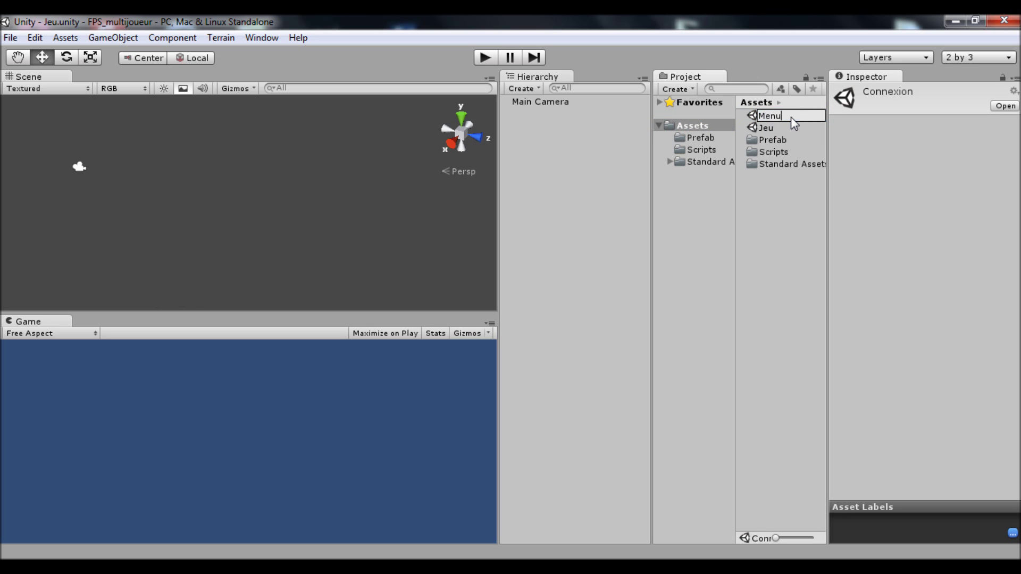
{"action": "key", "text": "Return"}
{"action": "left_click", "coordinate": [763, 229]}
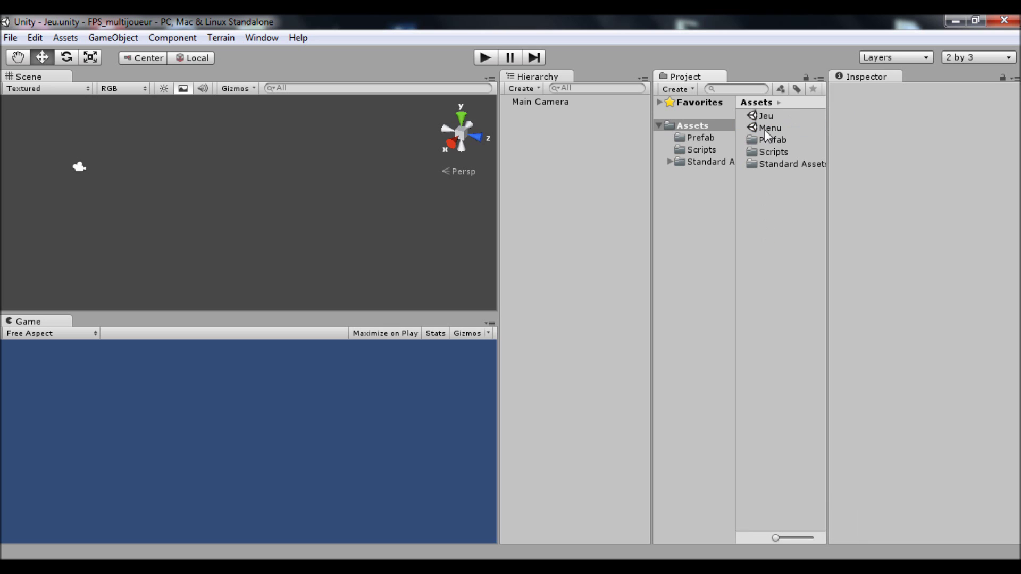
Open Menu, test its connection screen in Play mode, then open Jeu and Menu again
{"action": "double_click", "coordinate": [765, 128]}
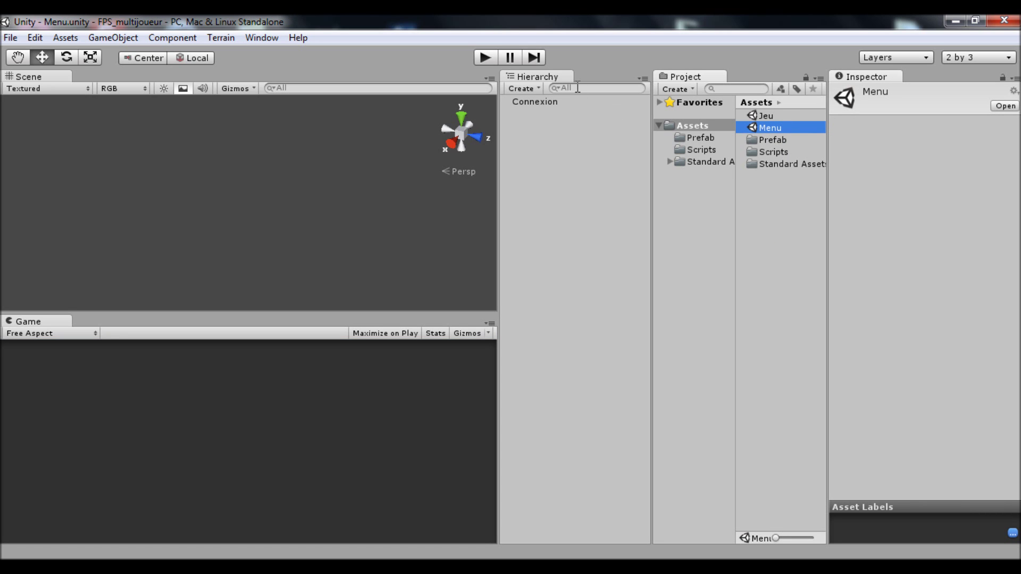
{"action": "left_click", "coordinate": [488, 58]}
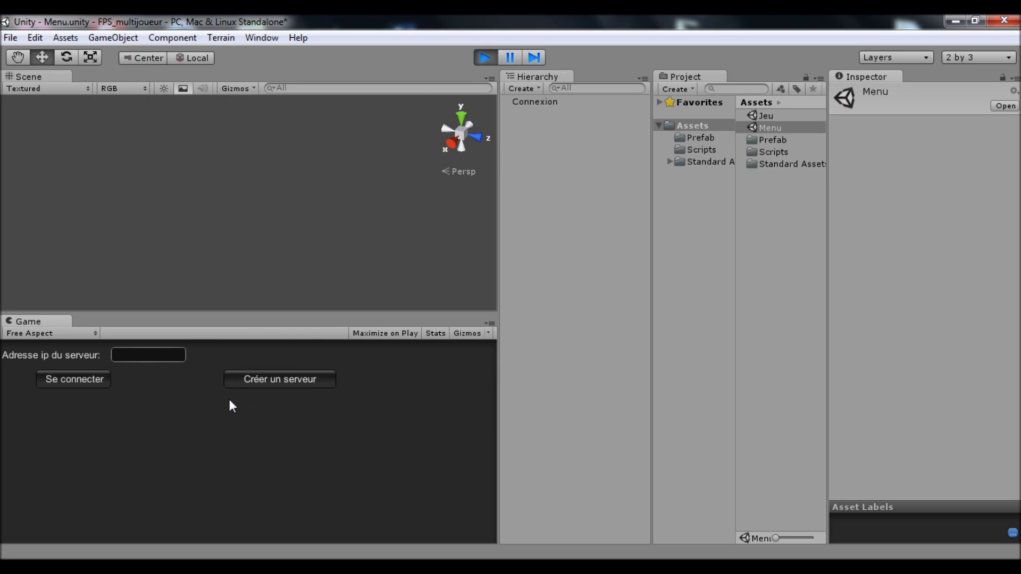
{"action": "left_click", "coordinate": [485, 57]}
{"action": "double_click", "coordinate": [763, 116]}
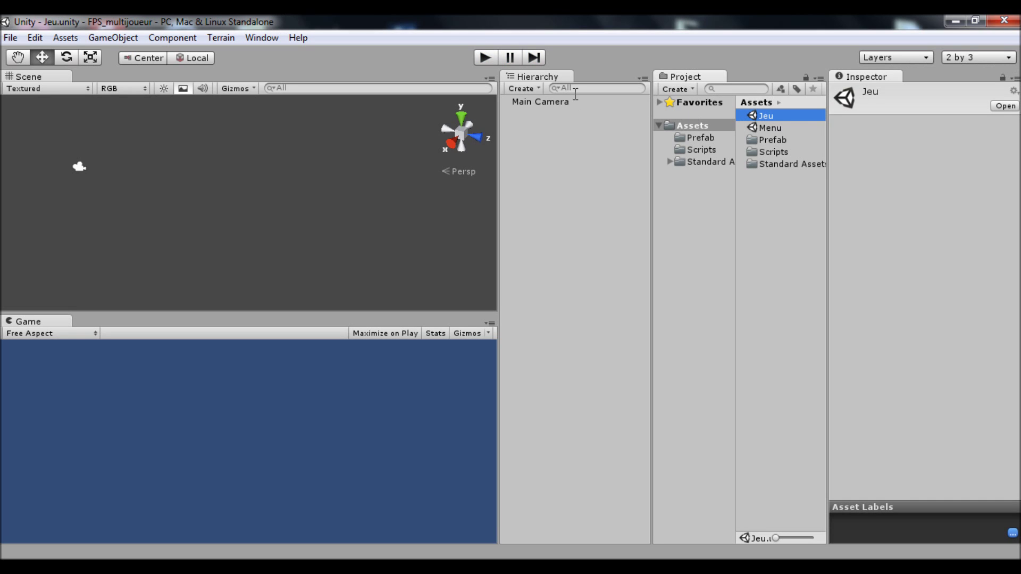
{"action": "double_click", "coordinate": [764, 128]}
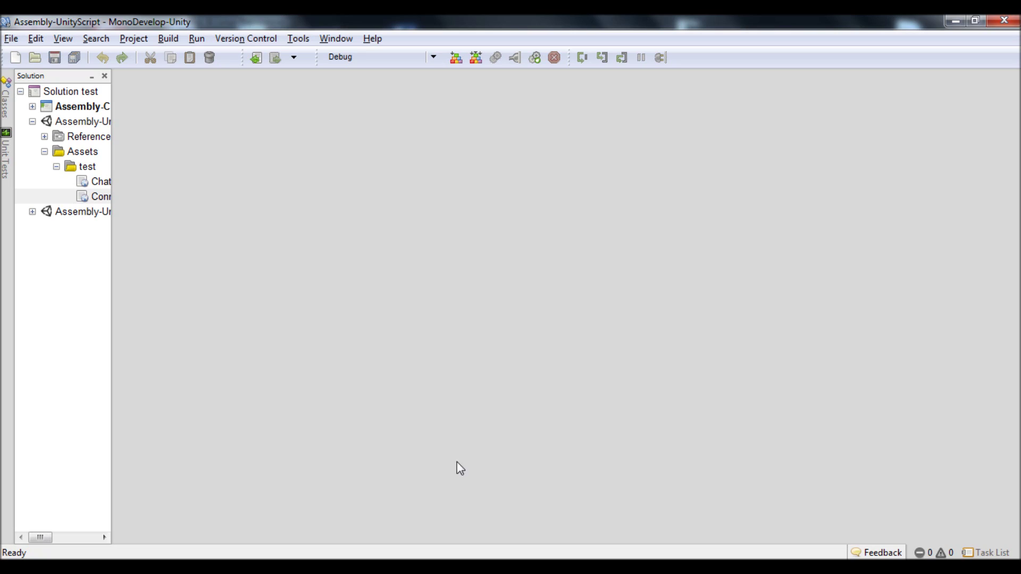
Back in Unity, open the Scripts folder and the Connexion script
{"action": "key", "text": "alt+Tab"}
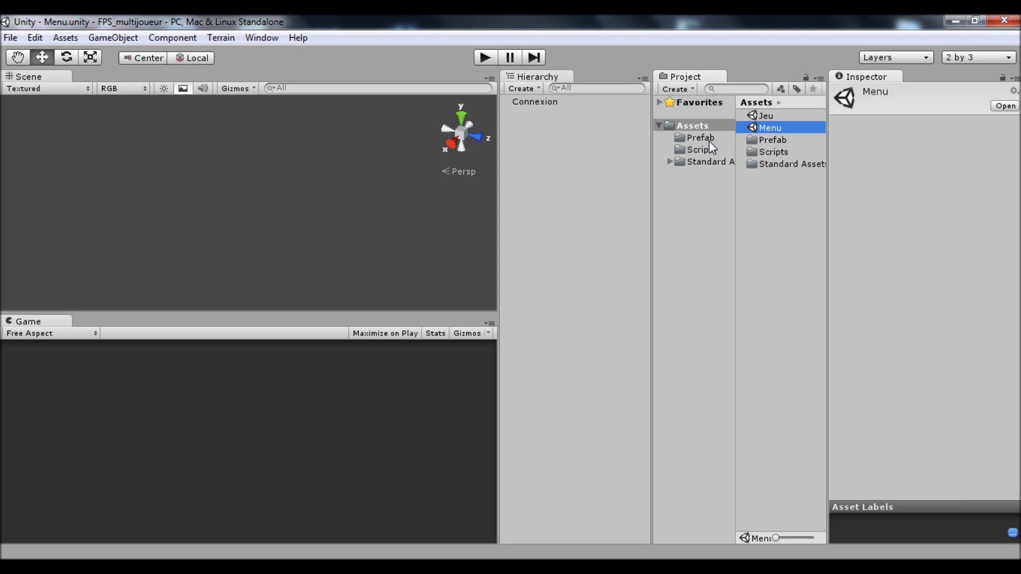
{"action": "left_click", "coordinate": [701, 149]}
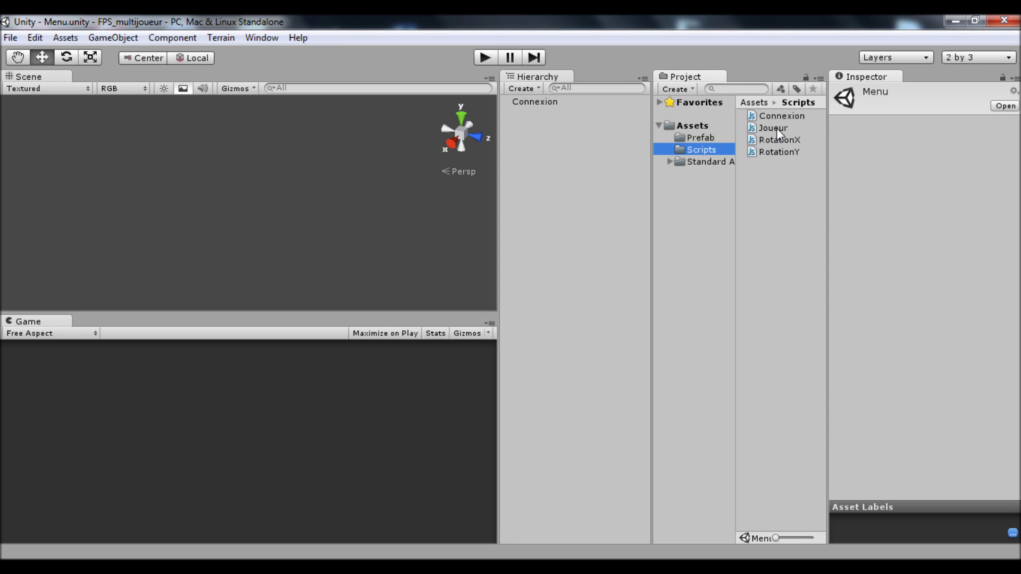
{"action": "left_click", "coordinate": [770, 116]}
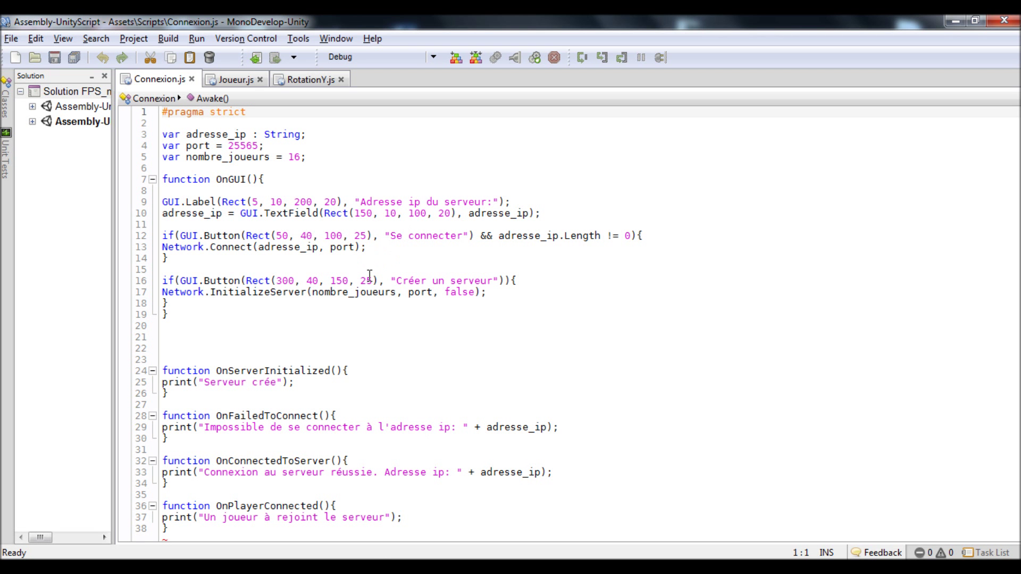
Indent both OnGUI if blocks with Tab and save Connexion.js
{"action": "left_click", "coordinate": [163, 237]}
{"action": "key", "text": "Tab"}
{"action": "left_click", "coordinate": [164, 247]}
{"action": "key", "text": "Tab"}
{"action": "left_click", "coordinate": [163, 258]}
{"action": "key", "text": "Tab"}
{"action": "left_click", "coordinate": [163, 281]}
{"action": "key", "text": "Tab"}
{"action": "left_click", "coordinate": [163, 292]}
{"action": "key", "text": "Tab"}
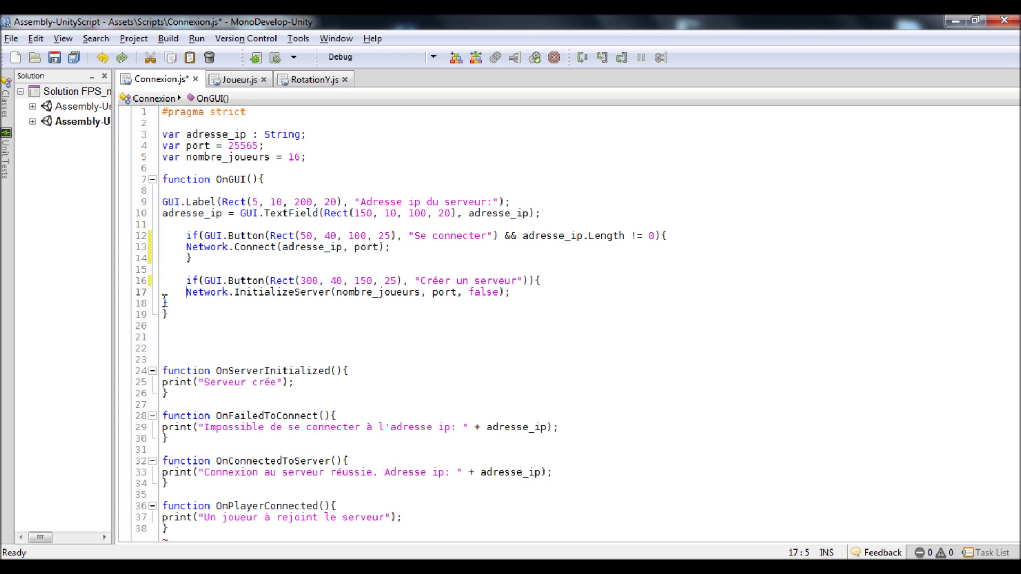
{"action": "left_click", "coordinate": [164, 303]}
{"action": "key", "text": "Tab"}
{"action": "key", "text": "ctrl+s"}
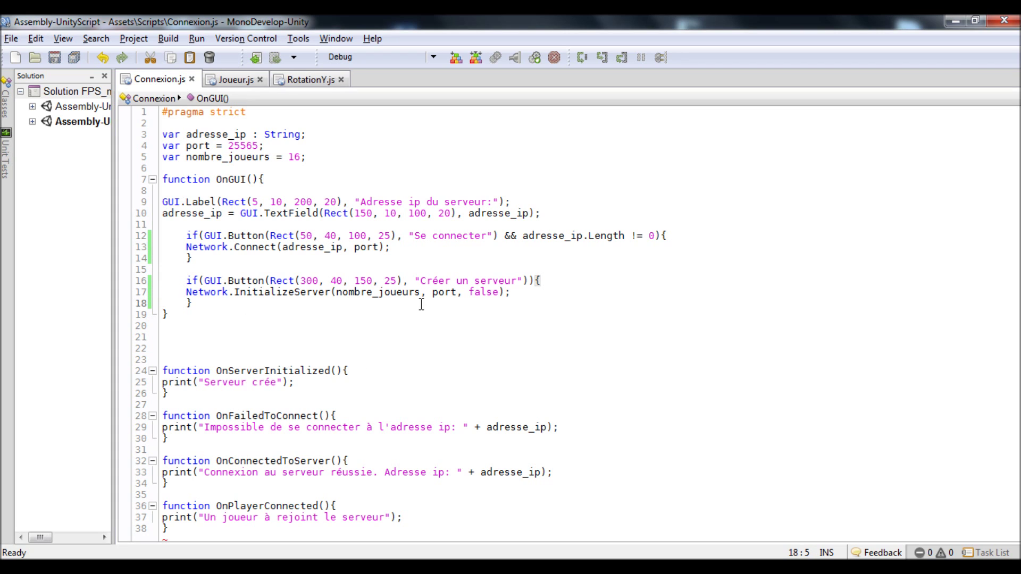
{"action": "left_click", "coordinate": [222, 301]}
Add Application.LoadLevel("Jeu"); after Network.Connect and save
{"action": "left_click", "coordinate": [412, 248]}
{"action": "key", "text": "Return"}
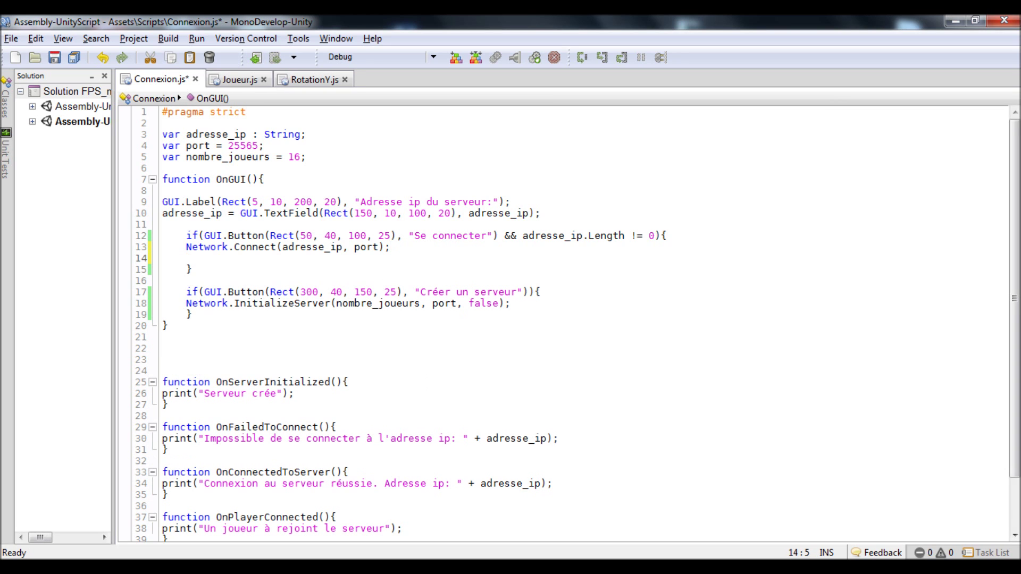
{"action": "type", "text": "Appl"}
{"action": "key", "text": "Return"}
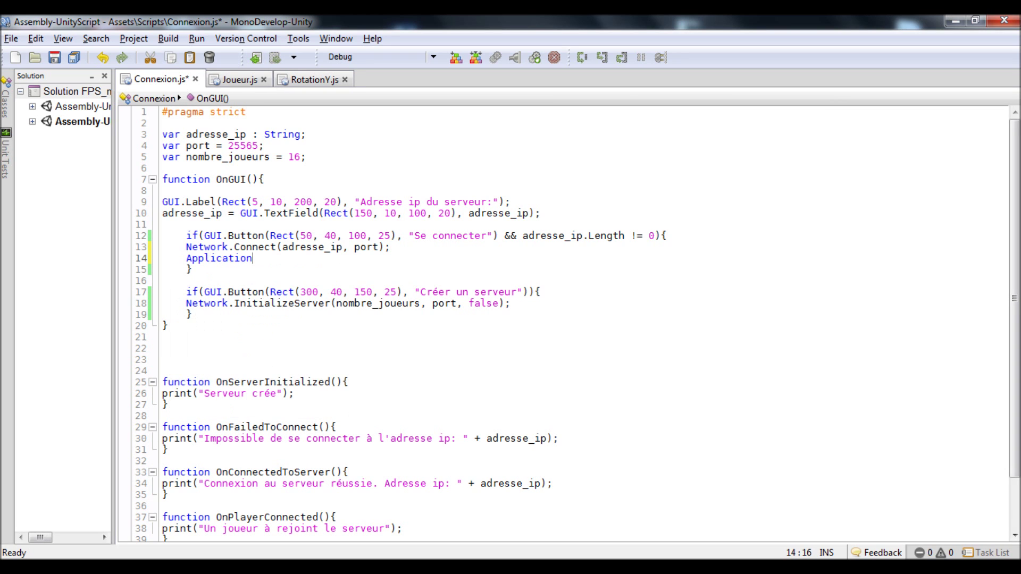
{"action": "type", "text": ".Load"}
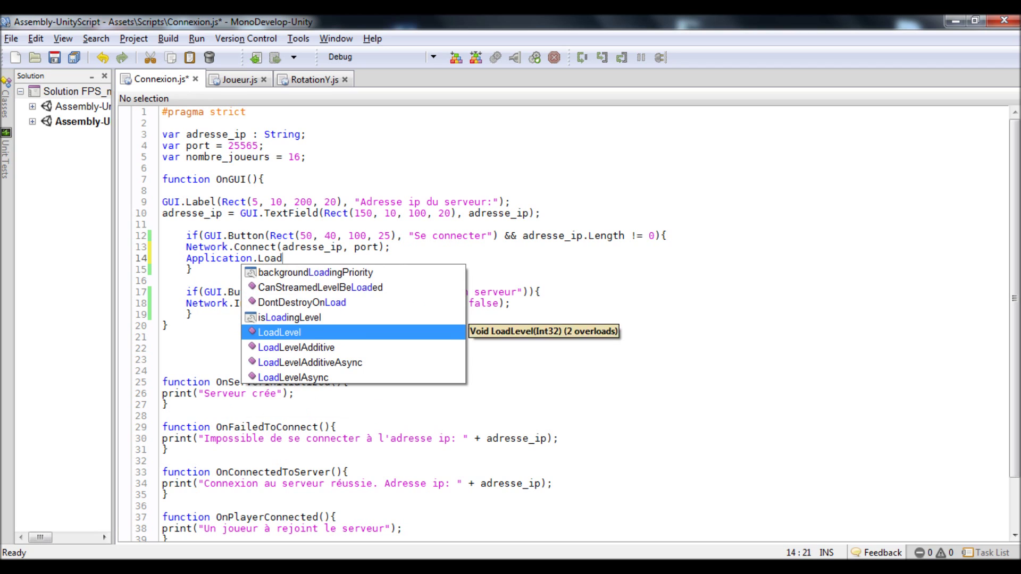
{"action": "type", "text": "Level("}
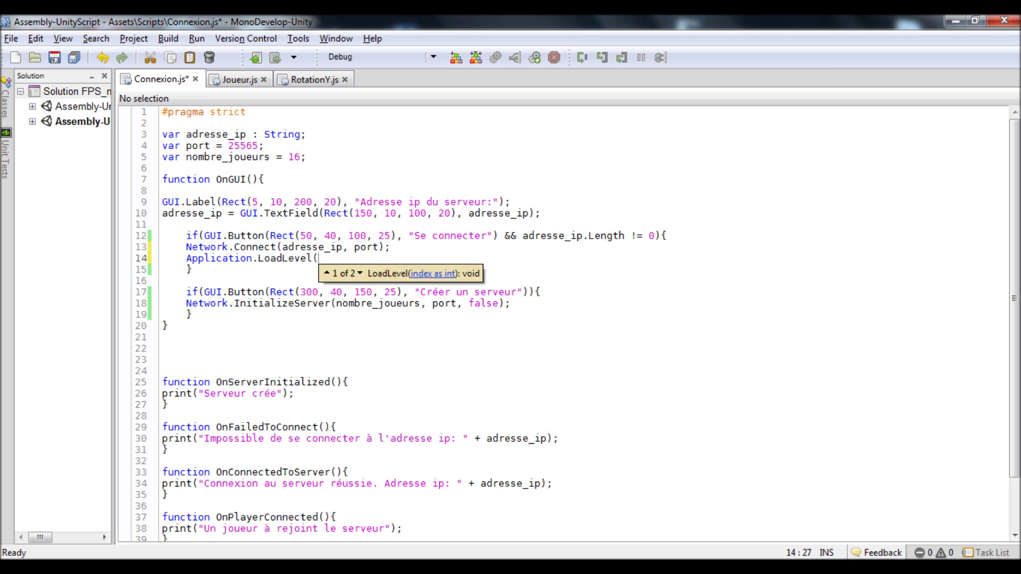
{"action": "type", "text": "\"Jeu\");"}
{"action": "key", "text": "ctrl+s"}
Copy the LoadLevel("Jeu") line after Network.InitializeServer and save
{"action": "left_click", "coordinate": [369, 259]}
{"action": "left_click_drag", "start_coordinate": [354, 259], "coordinate": [188, 258]}
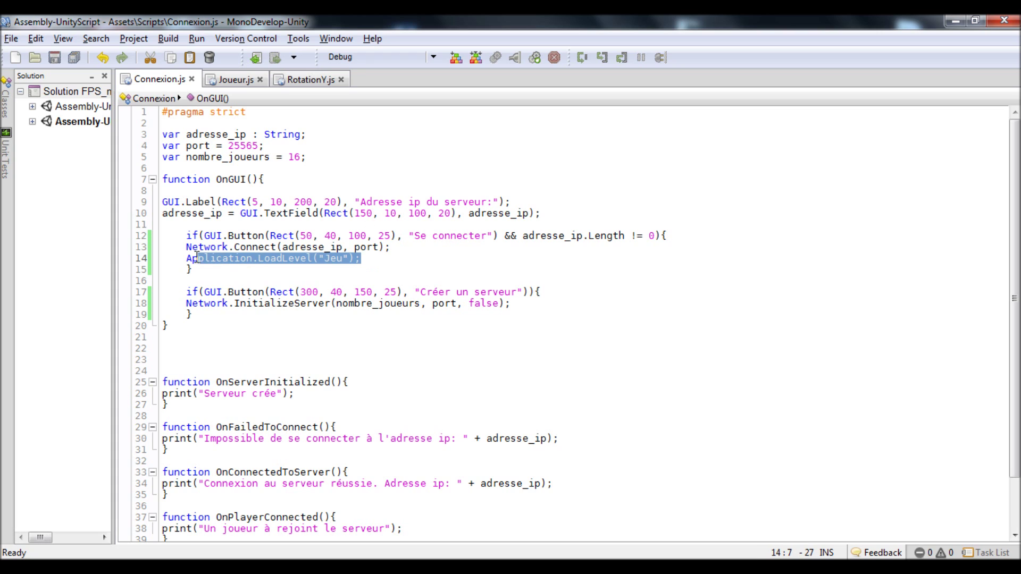
{"action": "key", "text": "ctrl+c"}
{"action": "left_click", "coordinate": [521, 306]}
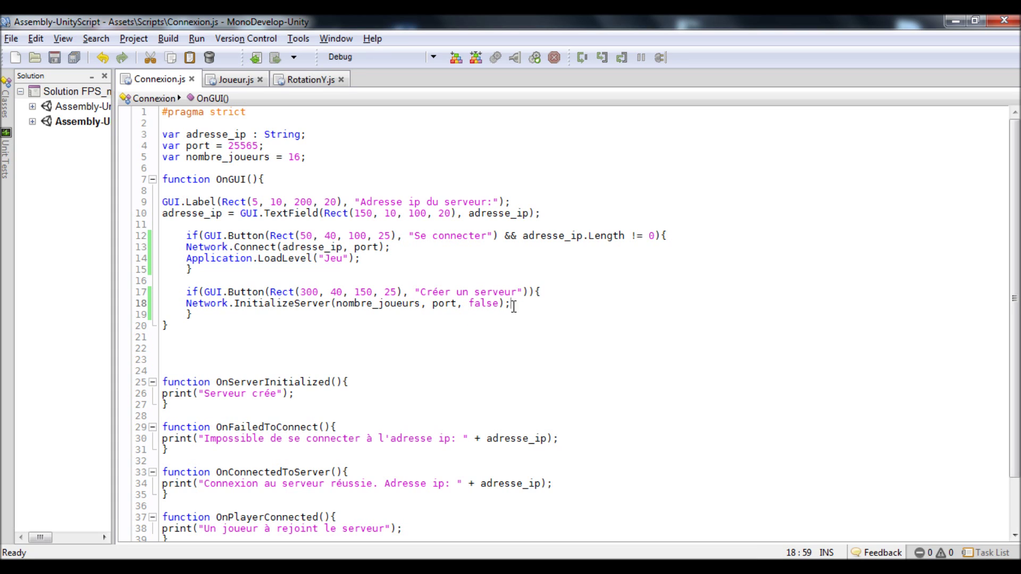
{"action": "key", "text": "Return"}
{"action": "key", "text": "ctrl+v"}
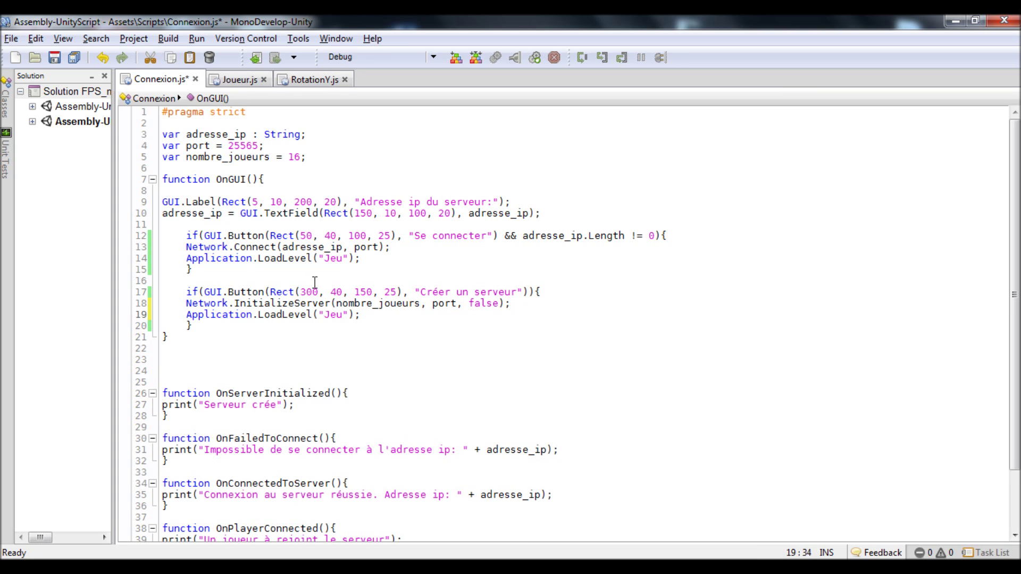
{"action": "key", "text": "ctrl+s"}
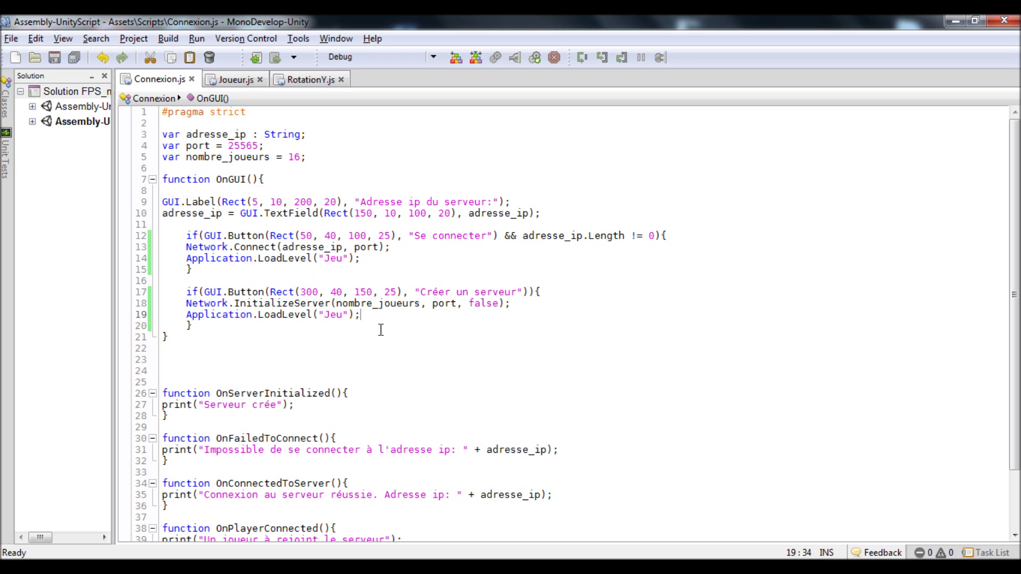
{"action": "left_click", "coordinate": [326, 162]}
Add function Awake() calling DontDestroyOnLoad(gameObject) above OnGUI and save
{"action": "key", "text": "Return"}
{"action": "key", "text": "Return"}
{"action": "type", "text": "function Awa"}
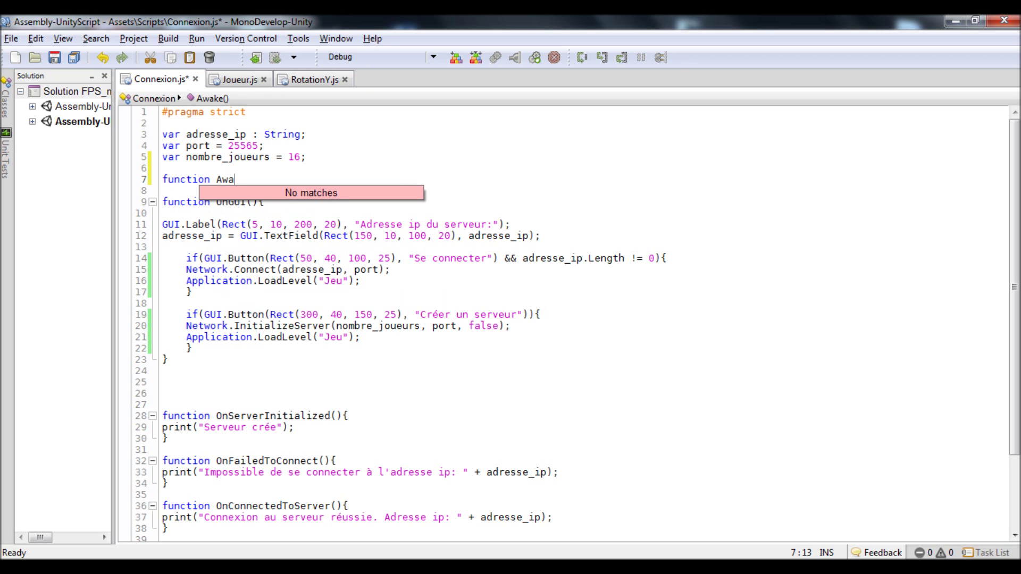
{"action": "type", "text": "ke(){"}
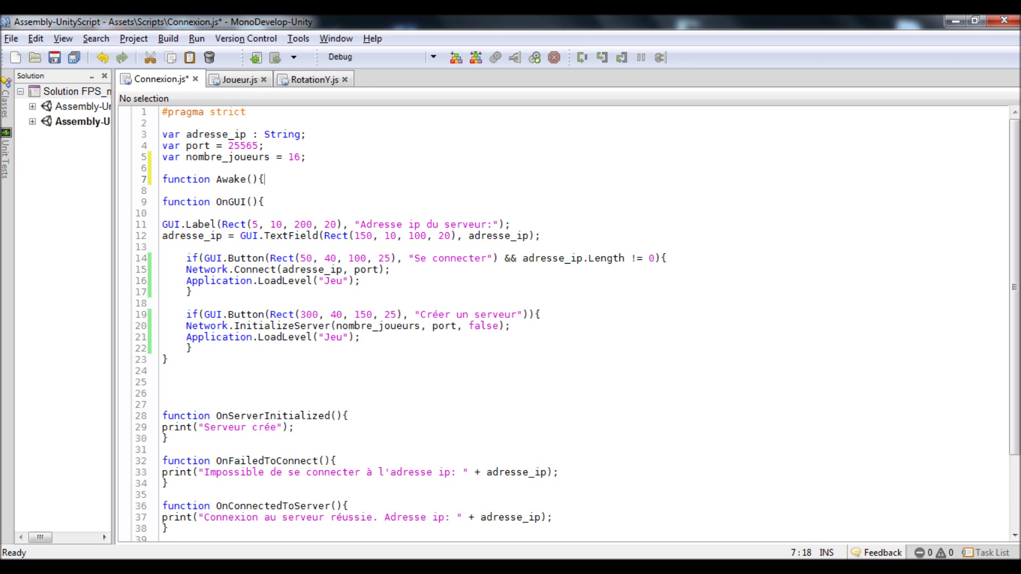
{"action": "key", "text": "Return"}
{"action": "key", "text": "Return"}
{"action": "type", "text": "}"}
{"action": "left_click", "coordinate": [162, 190]}
{"action": "type", "text": "DontDestroyOnL"}
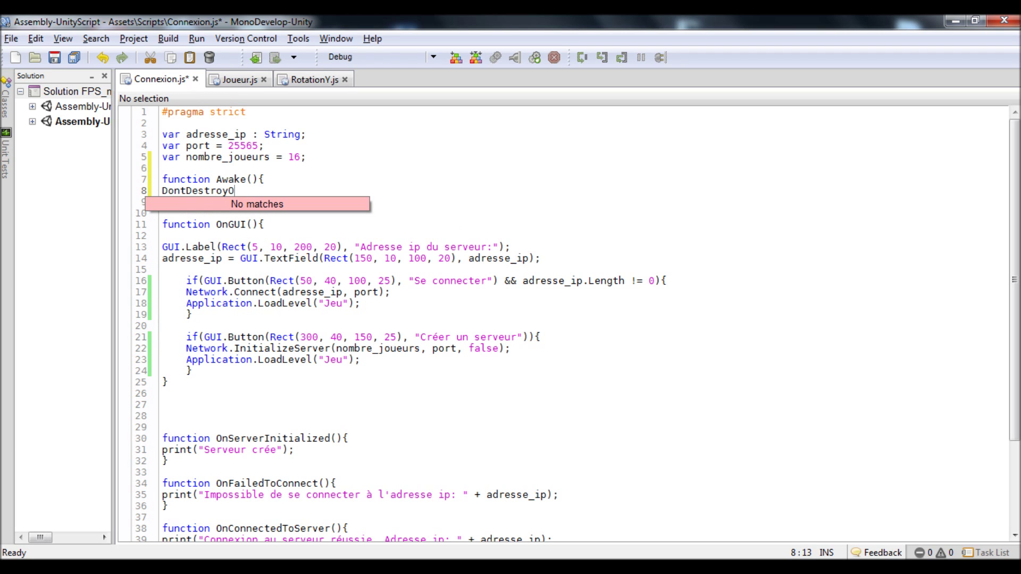
{"action": "type", "text": "oad();"}
{"action": "key", "text": "Left"}
{"action": "key", "text": "Left"}
{"action": "type", "text": "game"}
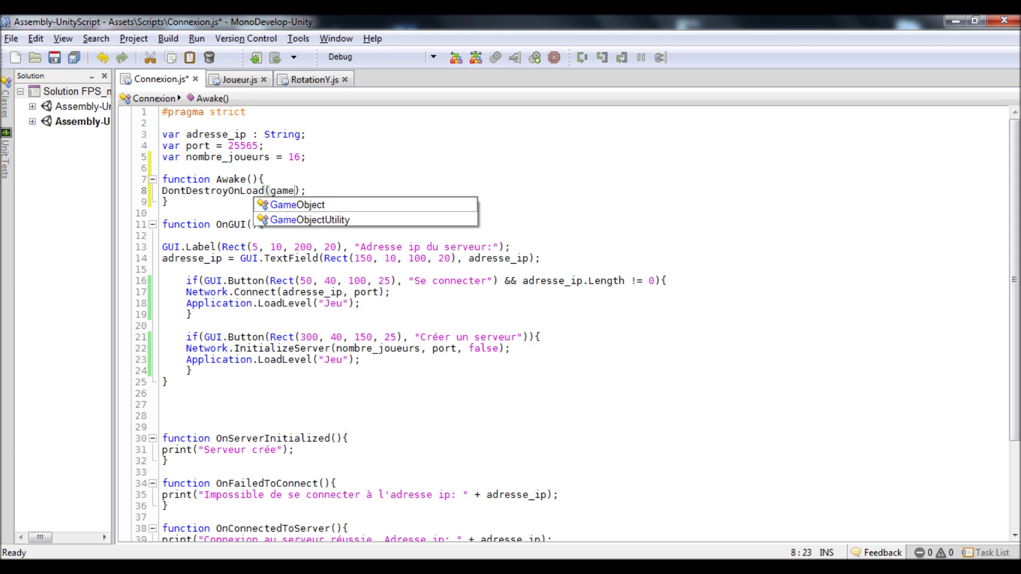
{"action": "type", "text": "Object"}
{"action": "key", "text": "Escape"}
{"action": "key", "text": "ctrl+s"}
{"action": "key", "text": "End"}
Check the DontDestroyOnLoad line, then switch back to the Unity editor
{"action": "triple_click", "coordinate": [367, 195]}
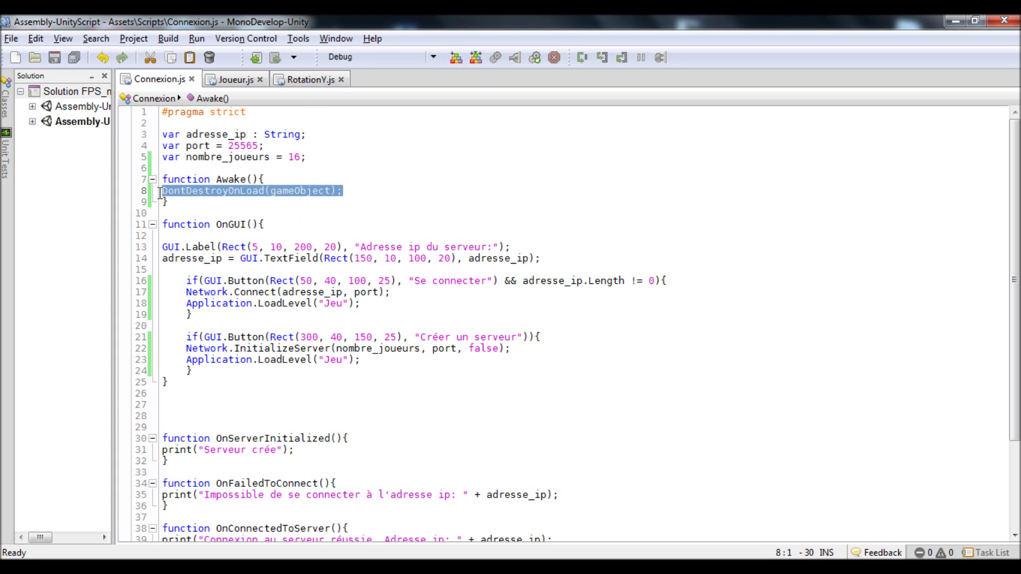
{"action": "left_click", "coordinate": [372, 194]}
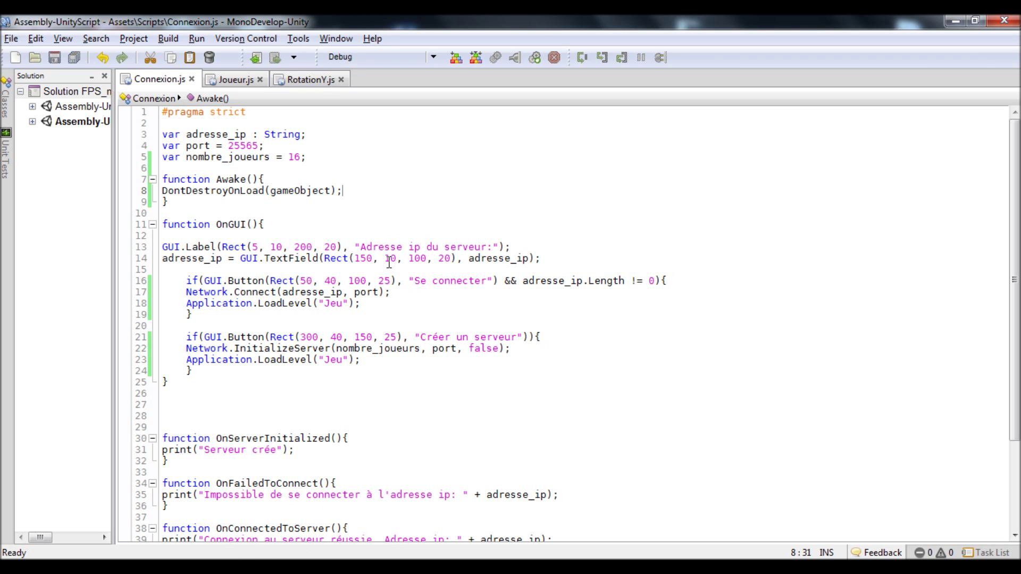
{"action": "key", "text": "alt+Tab"}
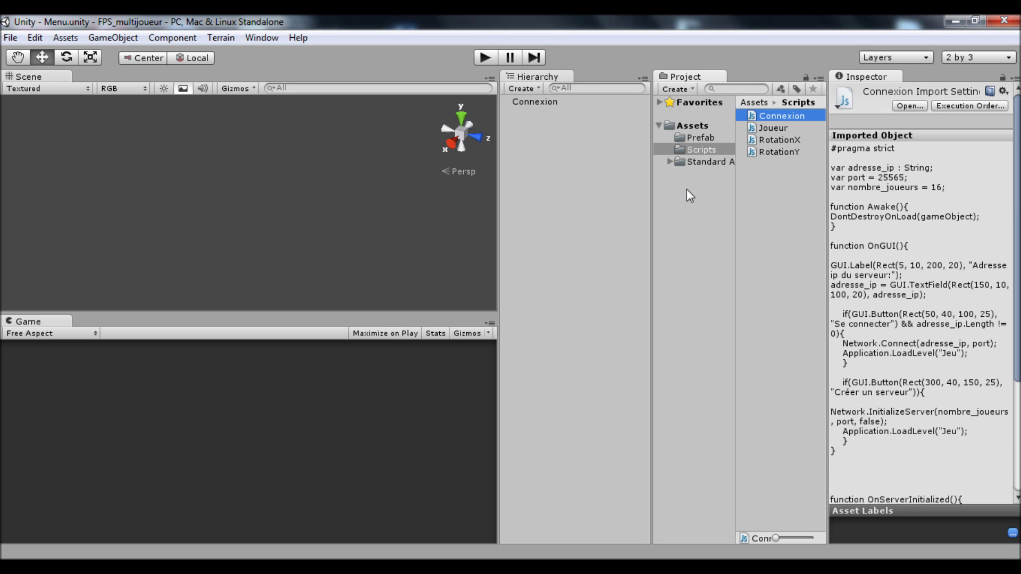
Play the game, create a server from the menu, then stop
{"action": "left_click", "coordinate": [486, 55]}
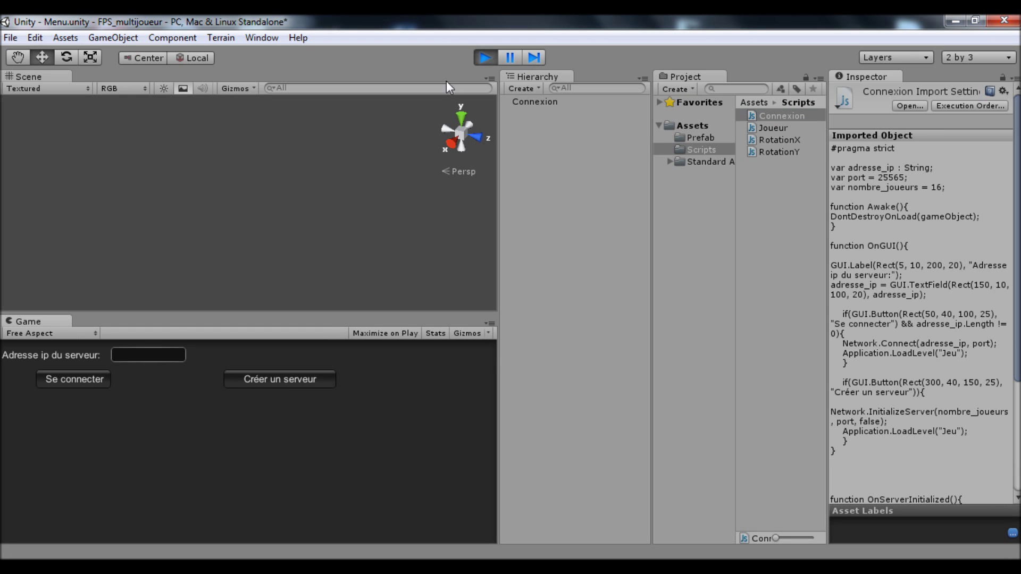
{"action": "left_click", "coordinate": [286, 384]}
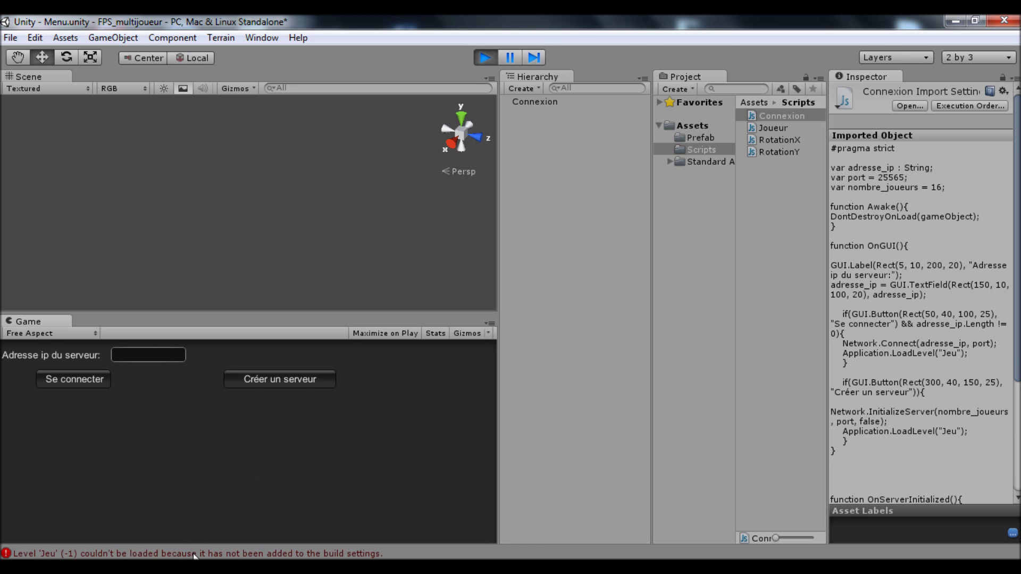
{"action": "left_click", "coordinate": [487, 58]}
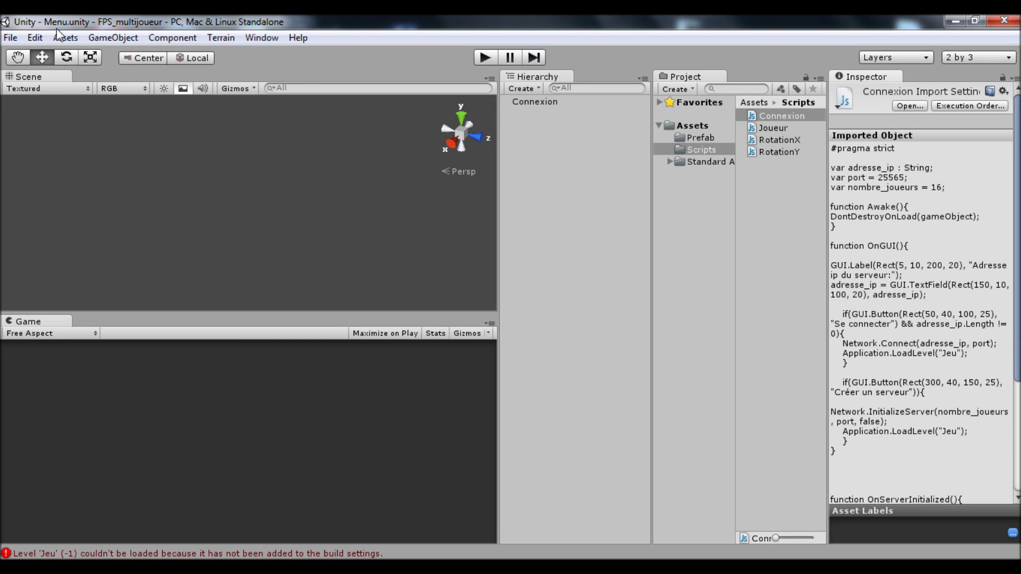
Add the Jeu scene to Scenes In Build in the Build Settings
{"action": "left_click", "coordinate": [17, 37]}
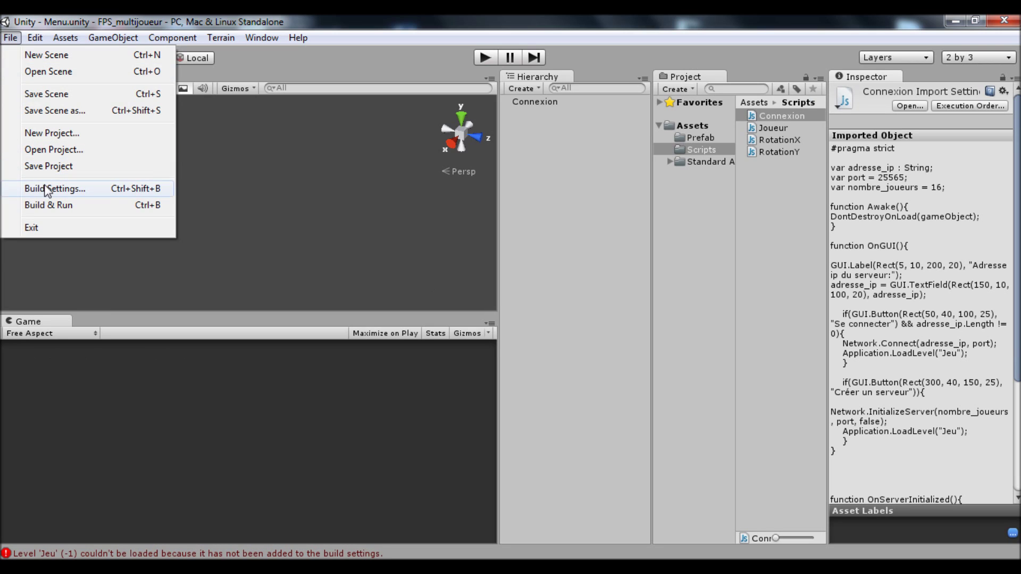
{"action": "left_click", "coordinate": [45, 188]}
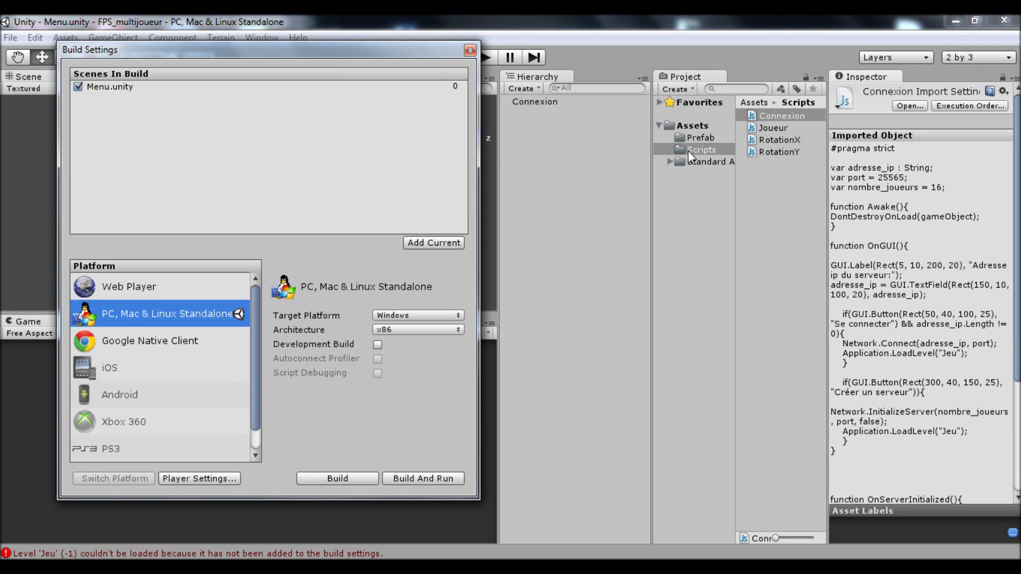
{"action": "left_click", "coordinate": [685, 130]}
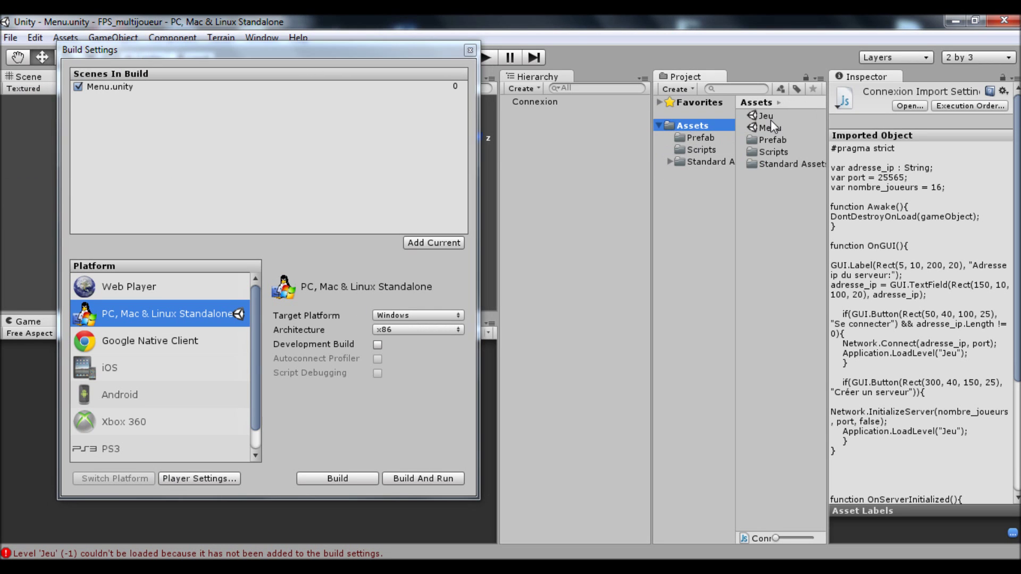
{"action": "left_click_drag", "start_coordinate": [760, 116], "coordinate": [280, 148]}
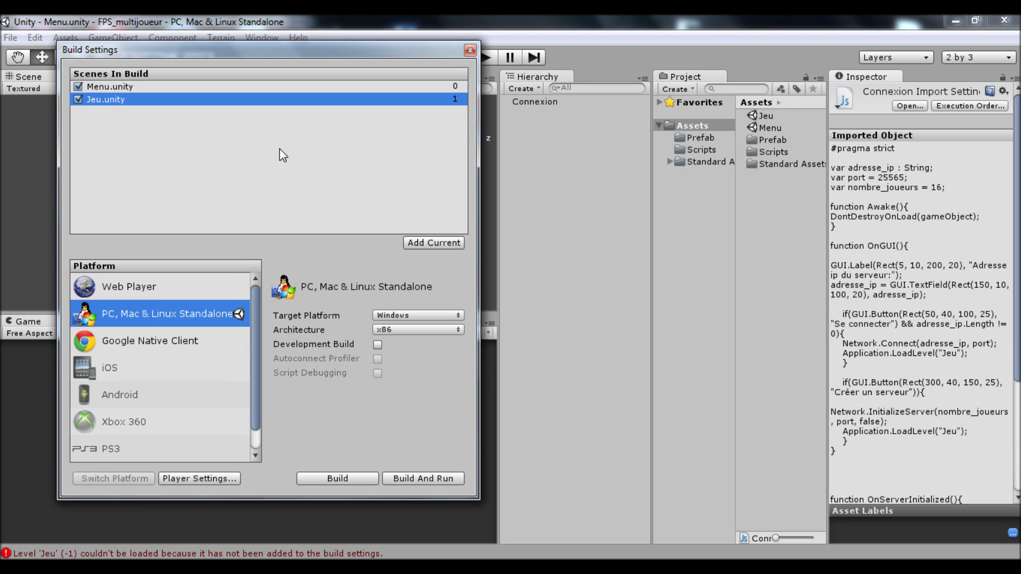
{"action": "left_click", "coordinate": [98, 87]}
{"action": "left_click", "coordinate": [115, 100]}
{"action": "left_click", "coordinate": [470, 50]}
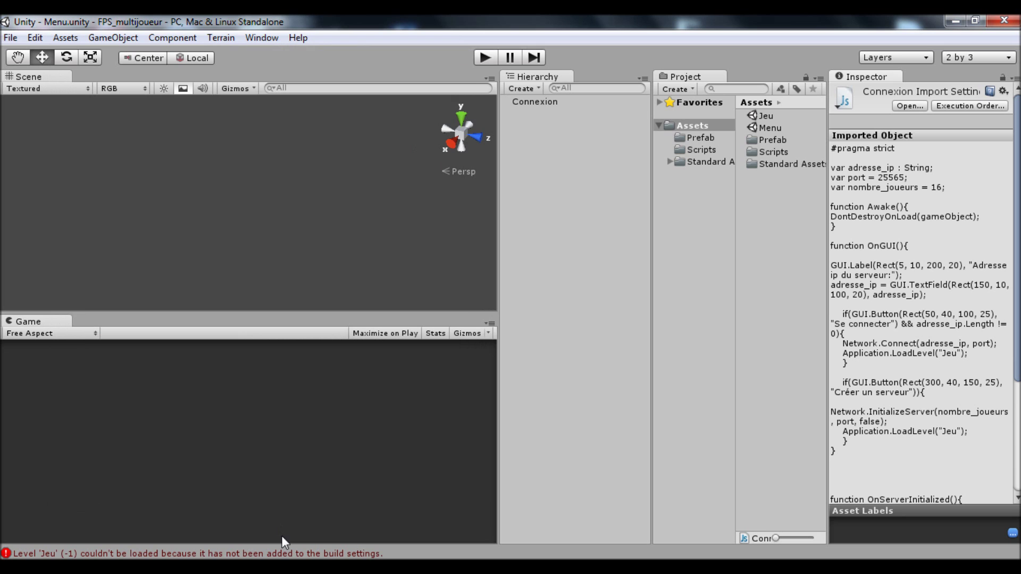
Run Play mode again and create a server, logging "Serveur crée"
{"action": "left_click", "coordinate": [484, 57]}
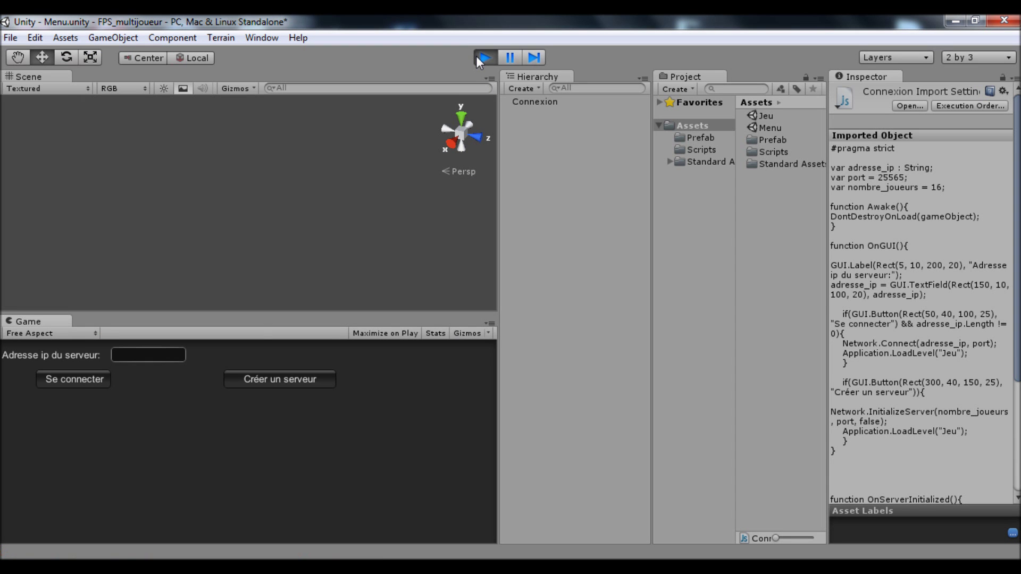
{"action": "left_click", "coordinate": [263, 378]}
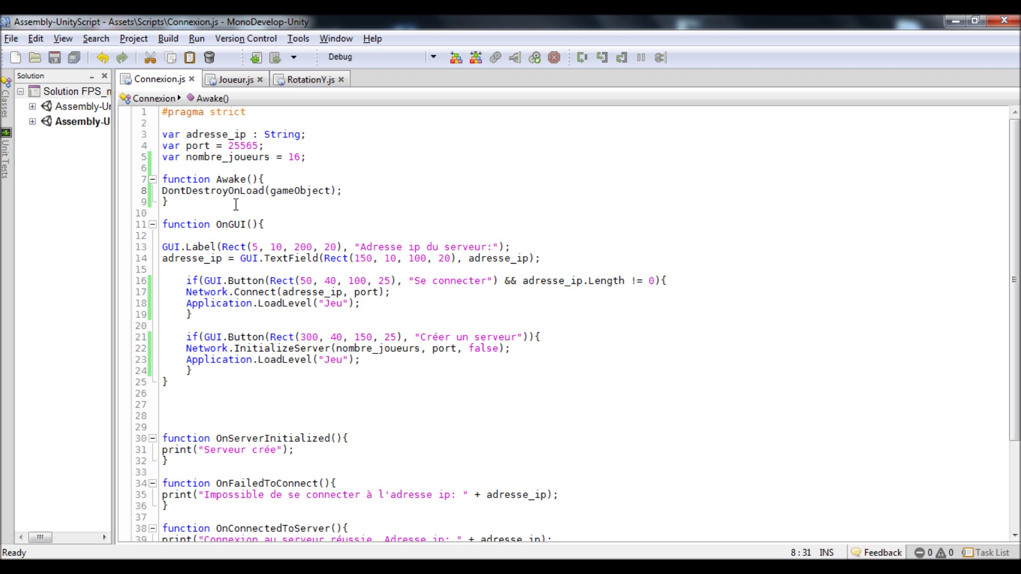
{"action": "left_click", "coordinate": [236, 204]}
Wrap the OnGUI body in a new empty if(){ … } block with its closing brace
{"action": "left_click", "coordinate": [305, 223]}
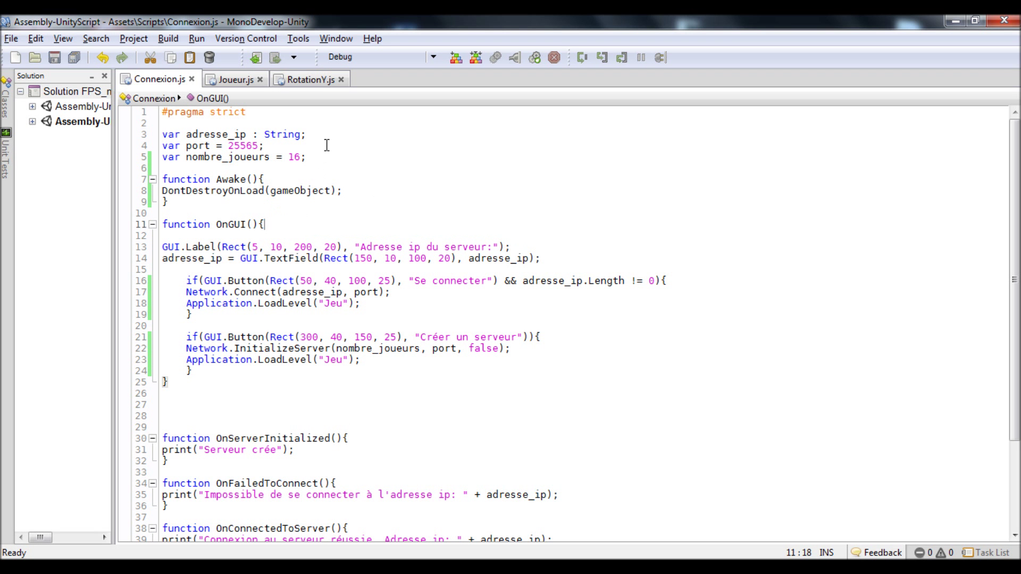
{"action": "left_click", "coordinate": [544, 259]}
{"action": "left_click", "coordinate": [313, 224]}
{"action": "key", "text": "Return"}
{"action": "key", "text": "Return"}
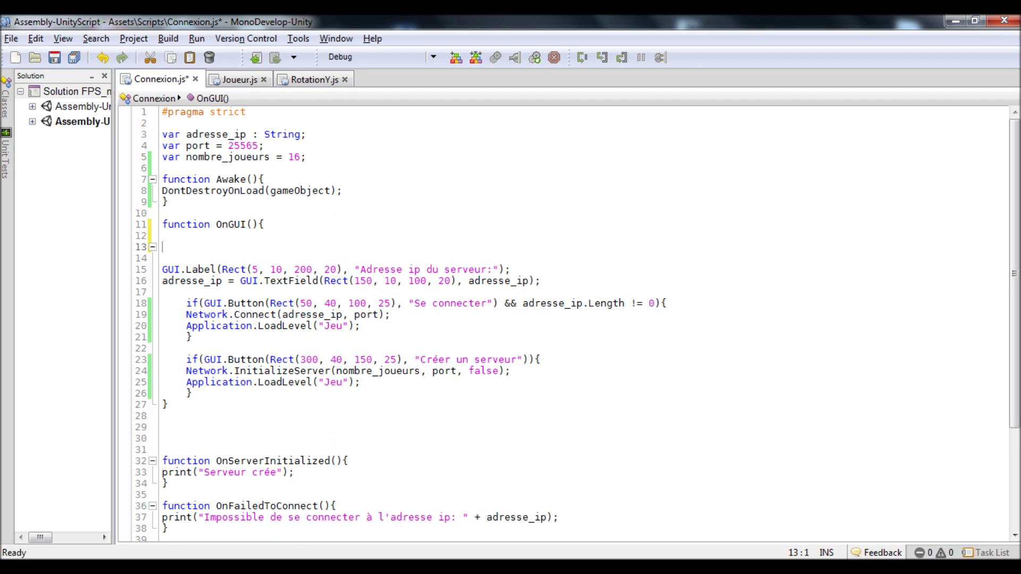
{"action": "type", "text": "if(){"}
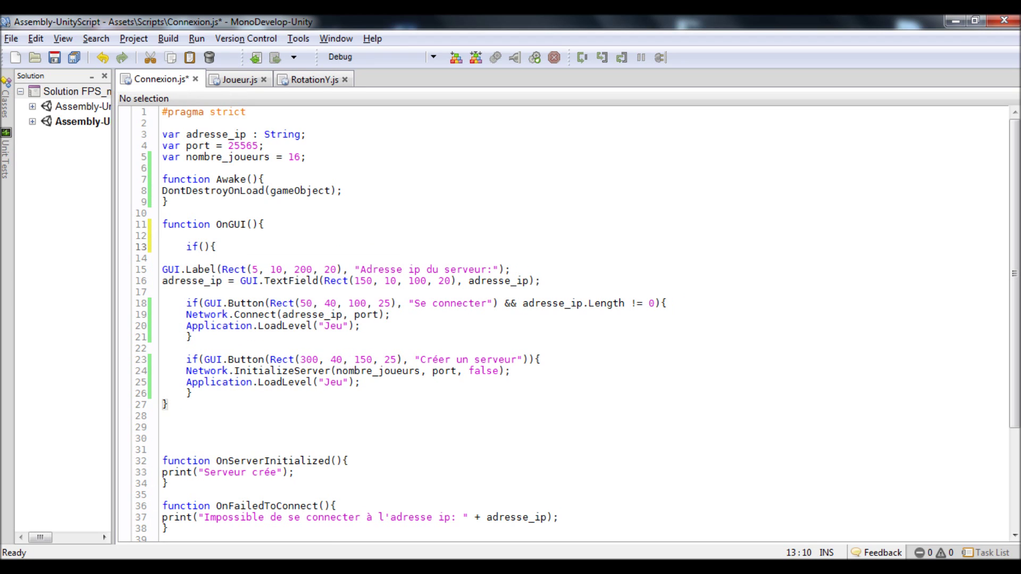
{"action": "left_click", "coordinate": [208, 393]}
{"action": "key", "text": "Return"}
{"action": "type", "text": "}"}
Indent the GUI.Label, text field and first button block one level inside the if
{"action": "left_click", "coordinate": [162, 270]}
{"action": "key", "text": "Tab"}
{"action": "key", "text": "Tab"}
{"action": "key", "text": "BackSpace"}
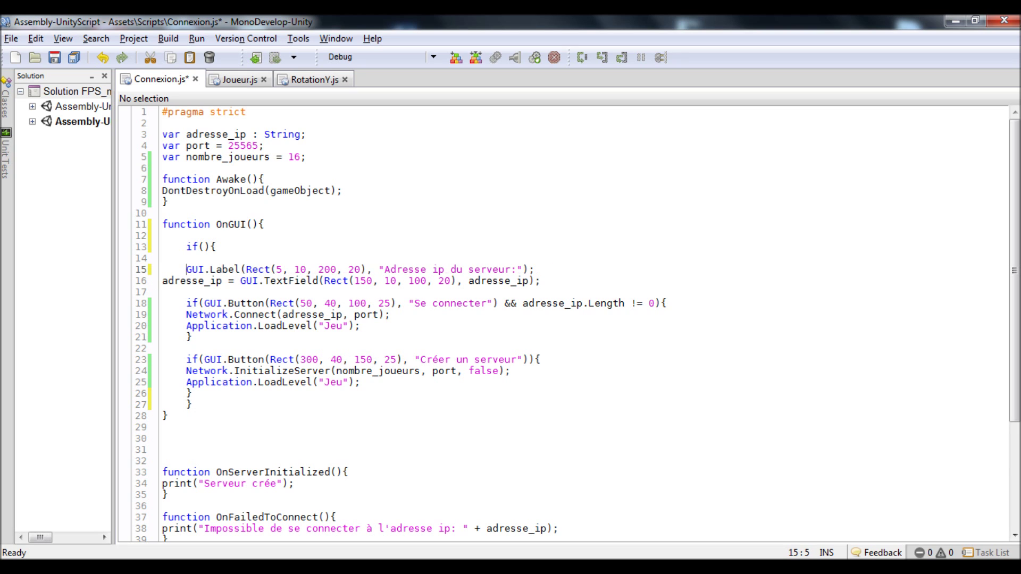
{"action": "key", "text": "Tab"}
{"action": "left_click", "coordinate": [186, 303]}
{"action": "key", "text": "Tab"}
{"action": "left_click", "coordinate": [186, 314]}
{"action": "key", "text": "Tab"}
{"action": "left_click", "coordinate": [188, 325]}
{"action": "key", "text": "Tab"}
{"action": "left_click", "coordinate": [188, 337]}
{"action": "key", "text": "Tab"}
Indent the second button block, with its InitializeServer and LoadLevel lines, inside the if
{"action": "left_click", "coordinate": [185, 359]}
{"action": "key", "text": "Tab"}
{"action": "left_click", "coordinate": [184, 371]}
{"action": "key", "text": "Tab"}
{"action": "left_click", "coordinate": [186, 381]}
{"action": "key", "text": "Tab"}
{"action": "left_click", "coordinate": [186, 393]}
{"action": "key", "text": "Tab"}
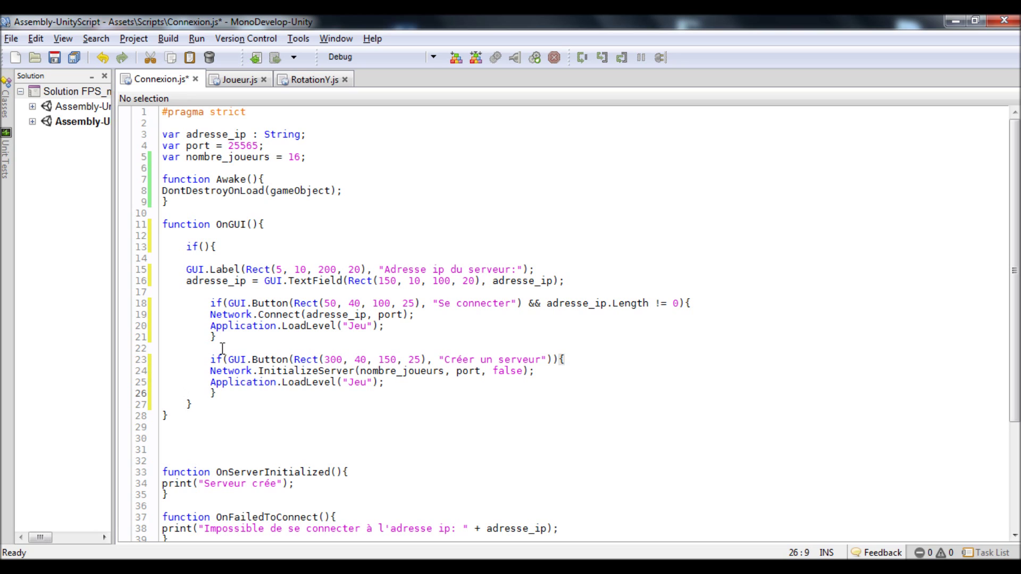
Try a NetworkView condition in the if, then clear it and return to Unity
{"action": "left_click", "coordinate": [204, 247]}
{"action": "type", "text": "Netw"}
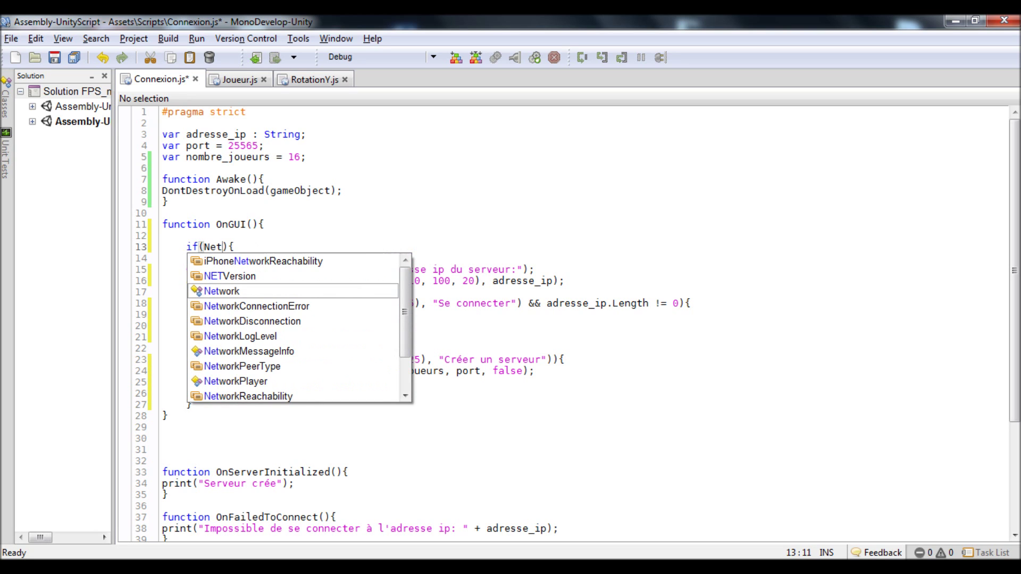
{"action": "type", "text": "ork"}
{"action": "type", "text": "View"}
{"action": "type", "text": ".is"}
{"action": "key", "text": "BackSpace"}
{"action": "key", "text": "BackSpace"}
{"action": "type", "text": "i"}
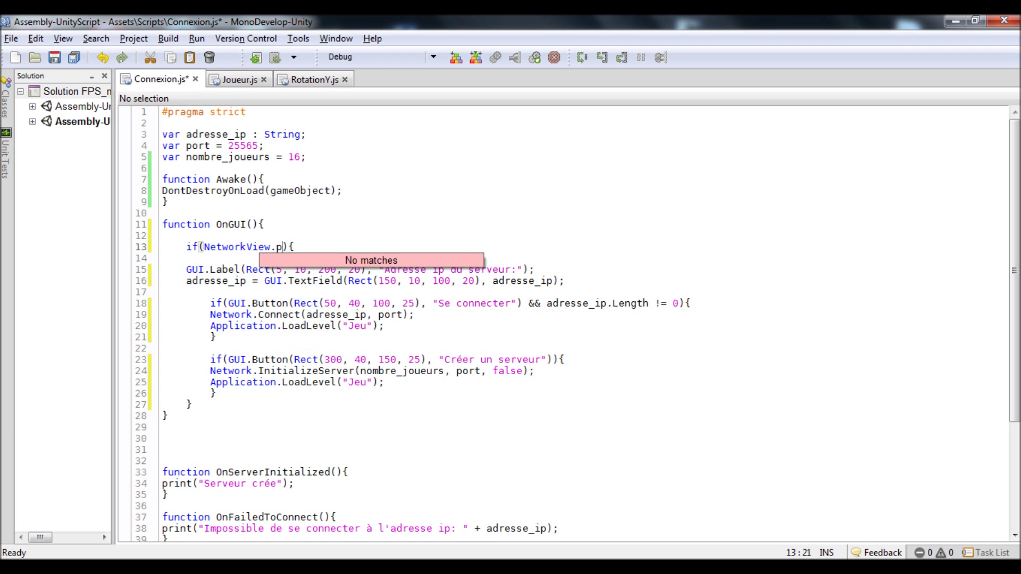
{"action": "key", "text": "BackSpace"}
{"action": "key", "text": "BackSpace"}
{"action": "key", "text": "BackSpace"}
{"action": "key", "text": "BackSpace"}
{"action": "key", "text": "BackSpace"}
{"action": "key", "text": "BackSpace"}
{"action": "key", "text": "BackSpace"}
{"action": "key", "text": "BackSpace"}
{"action": "key", "text": "BackSpace"}
{"action": "type", "text": "n"}
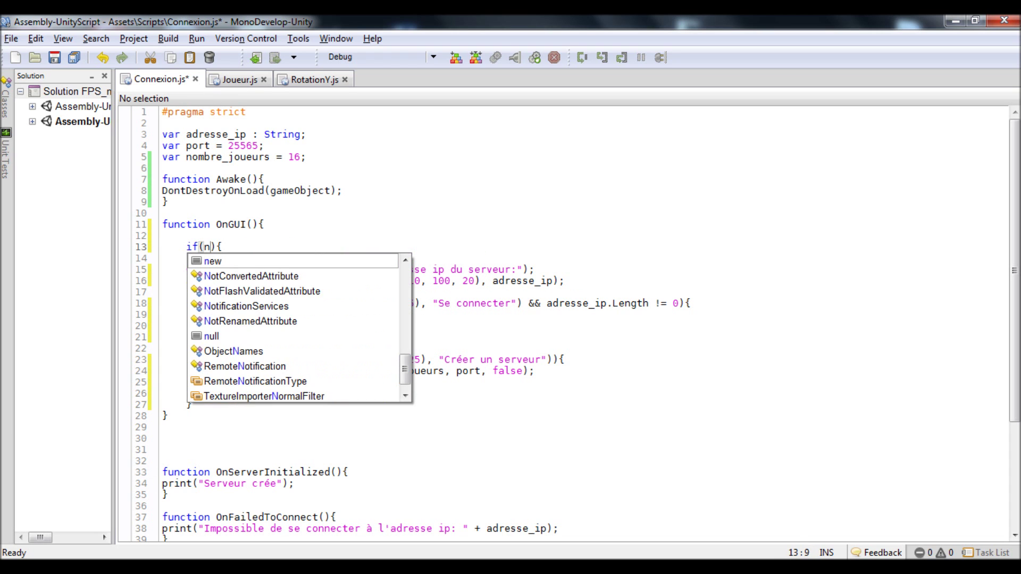
{"action": "type", "text": "etwork"}
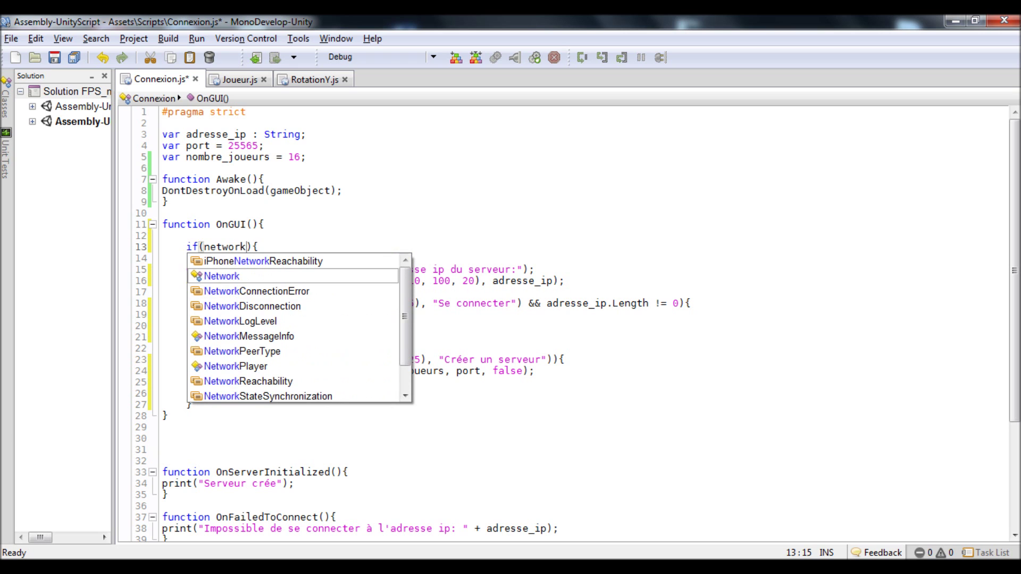
{"action": "type", "text": "V"}
{"action": "key", "text": "Return"}
{"action": "type", "text": ".pe"}
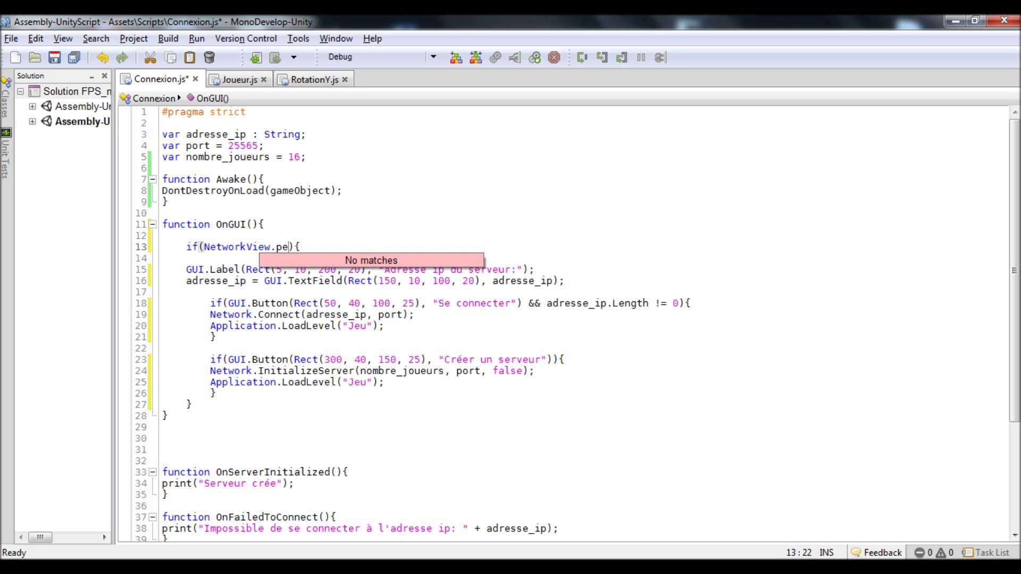
{"action": "key", "text": "BackSpace"}
{"action": "key", "text": "BackSpace"}
{"action": "key", "text": "BackSpace"}
{"action": "key", "text": "BackSpace"}
{"action": "key", "text": "BackSpace"}
{"action": "key", "text": "BackSpace"}
{"action": "key", "text": "BackSpace"}
{"action": "key", "text": "BackSpace"}
{"action": "key", "text": "BackSpace"}
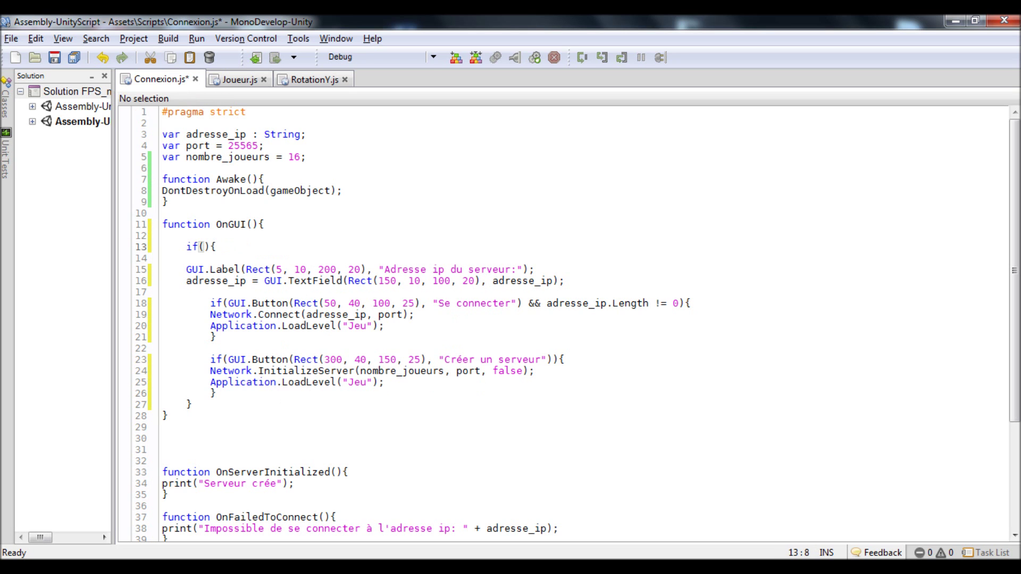
{"action": "type", "text": "Net"}
{"action": "key", "text": "BackSpace"}
{"action": "key", "text": "BackSpace"}
{"action": "key", "text": "BackSpace"}
{"action": "key", "text": "alt+Tab"}
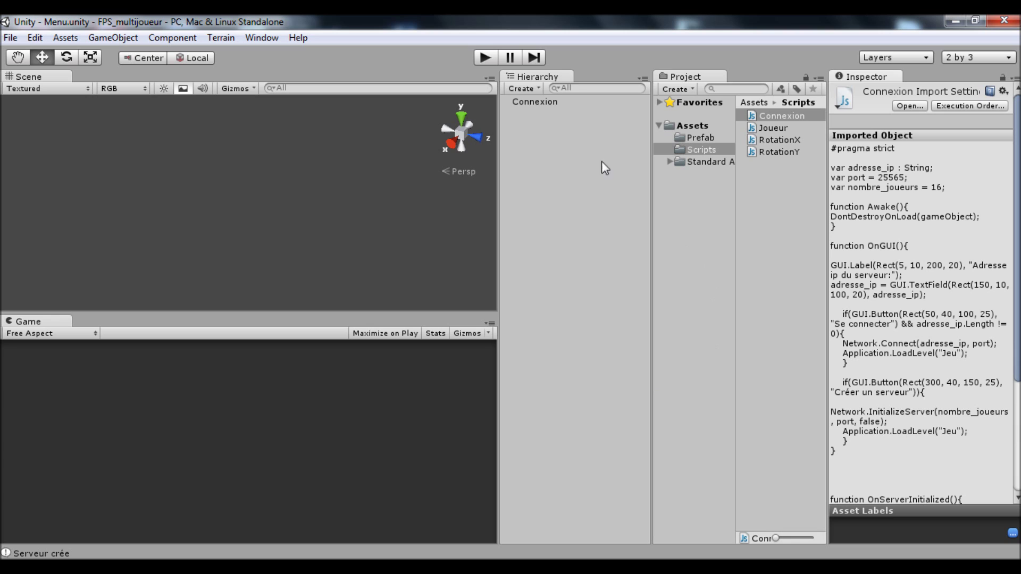
Add a Network View to Connexion with State Synchronization Off and save the scene
{"action": "left_click", "coordinate": [554, 104]}
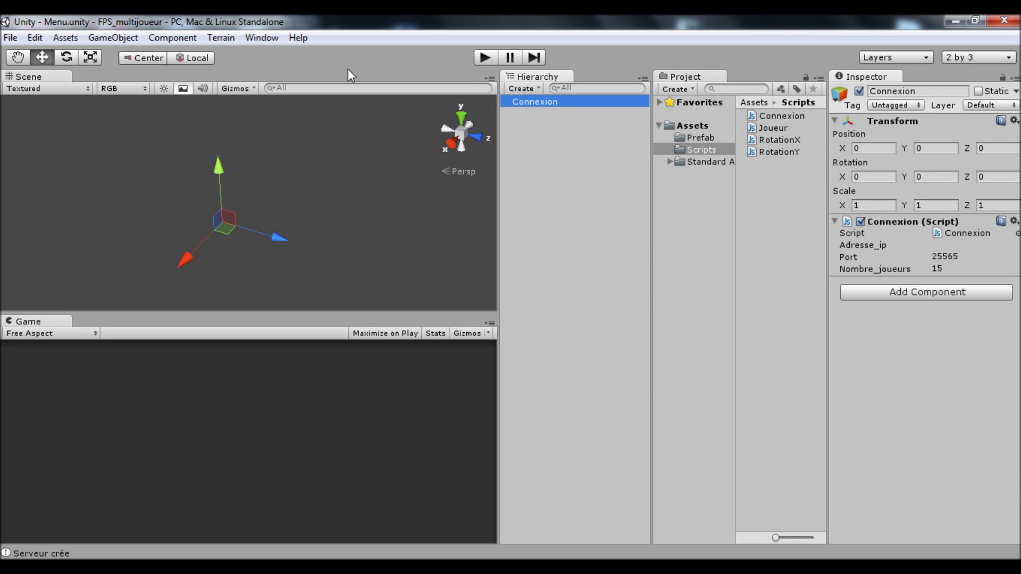
{"action": "left_click", "coordinate": [191, 38]}
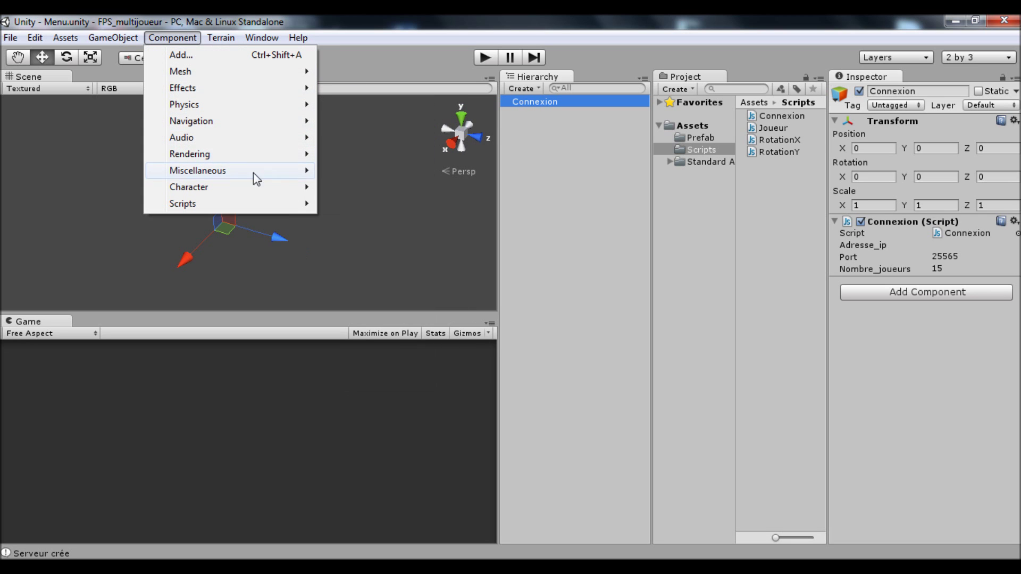
{"action": "mouse_move", "coordinate": [225, 170]}
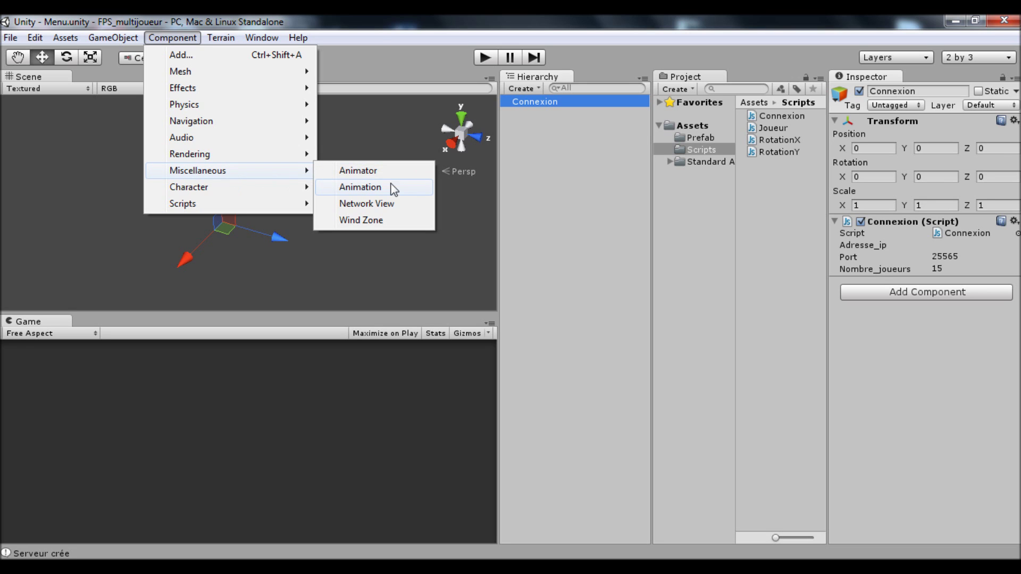
{"action": "left_click", "coordinate": [413, 203]}
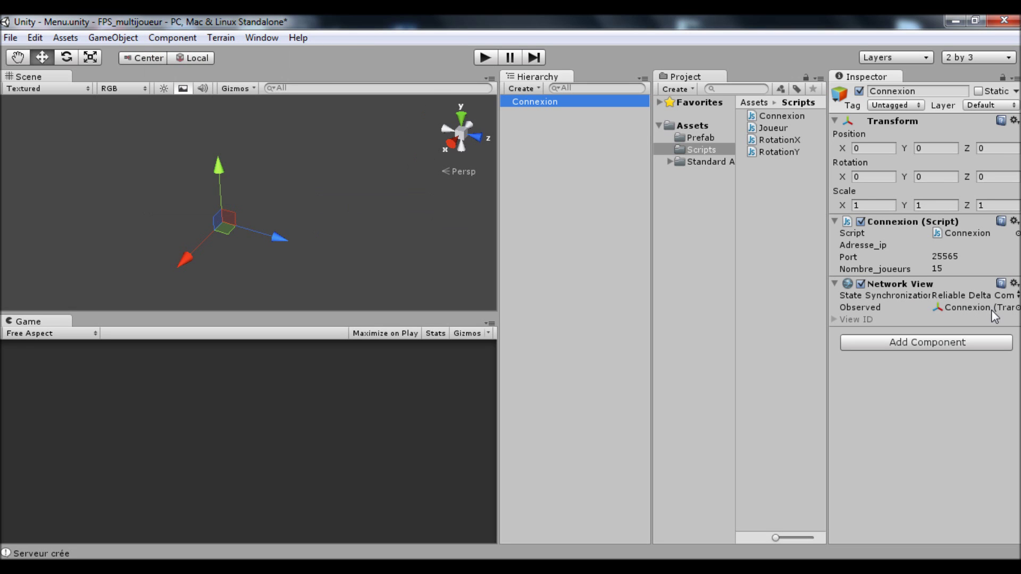
{"action": "left_click", "coordinate": [971, 296]}
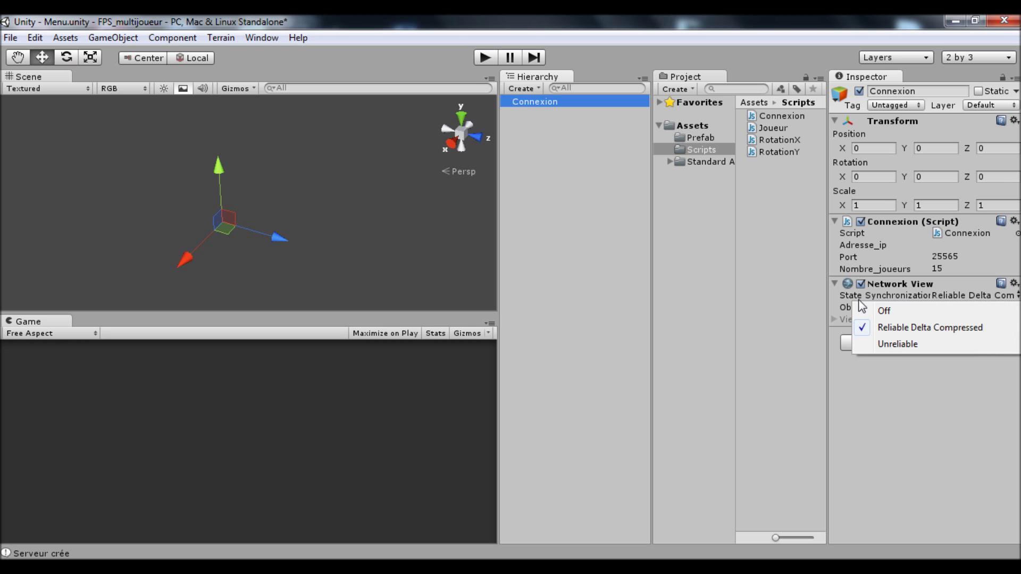
{"action": "left_click", "coordinate": [883, 311]}
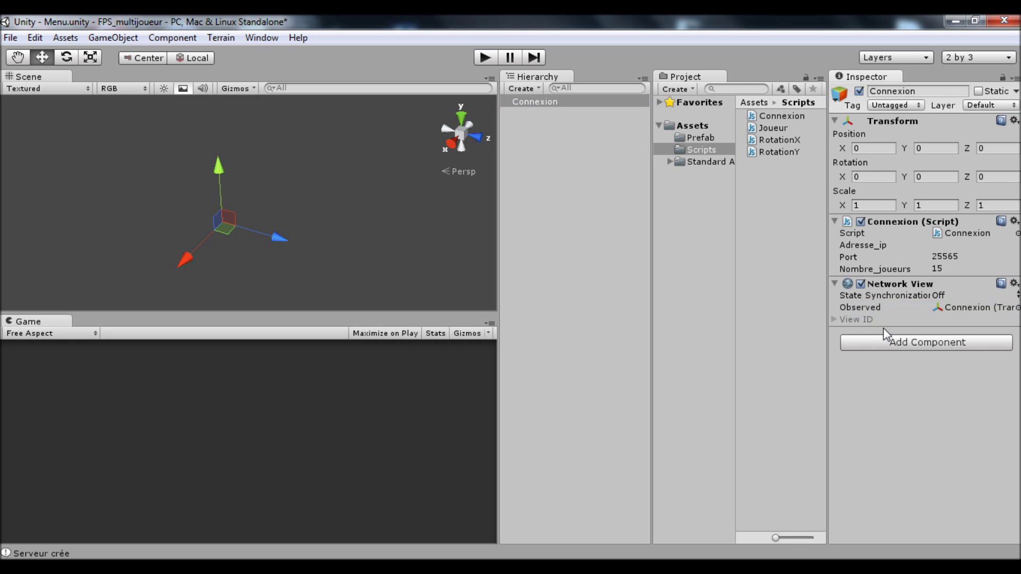
{"action": "left_click", "coordinate": [601, 257]}
{"action": "key", "text": "ctrl+s"}
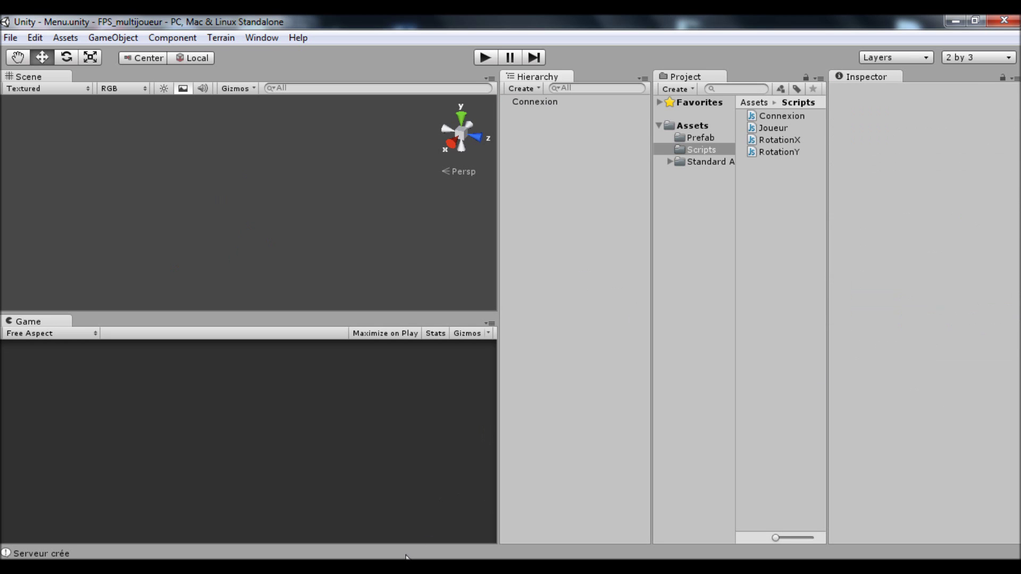
{"action": "key", "text": "alt+Tab"}
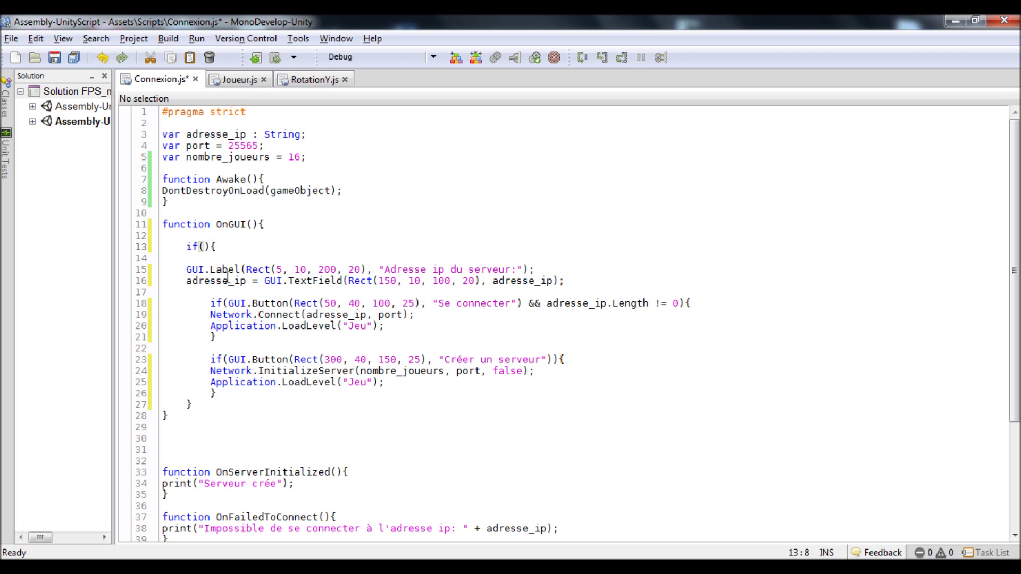
Make the if condition test NetworkView.peerType == NetworkPeerType.Client
{"action": "type", "text": "Network"}
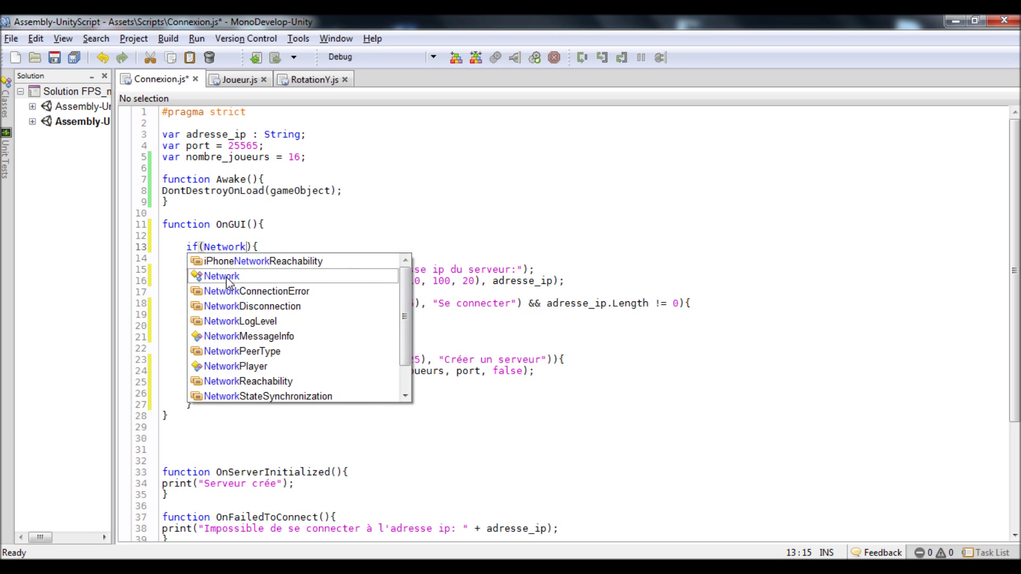
{"action": "type", "text": "View.p"}
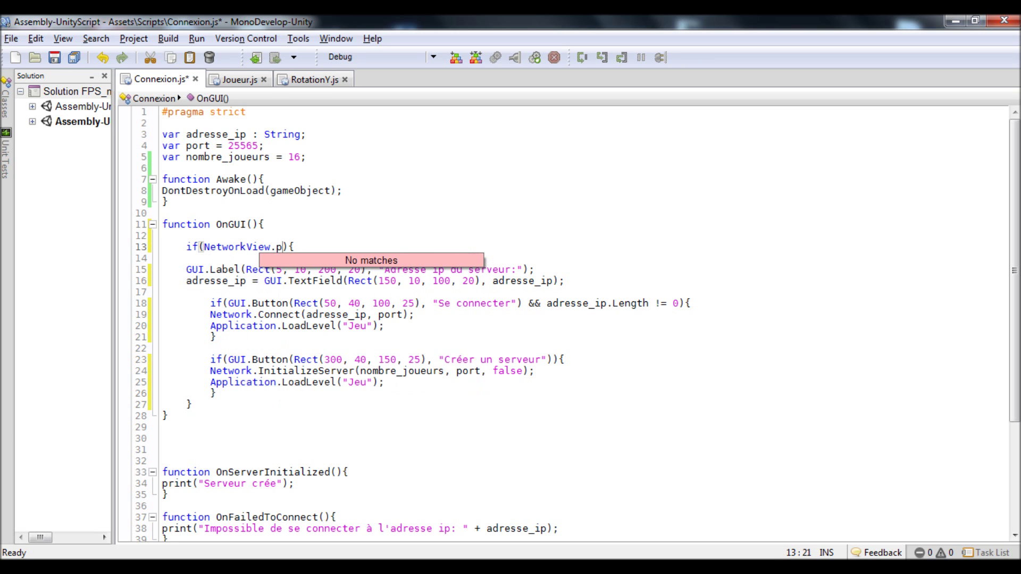
{"action": "type", "text": "eer"}
{"action": "type", "text": "Type == networkView"}
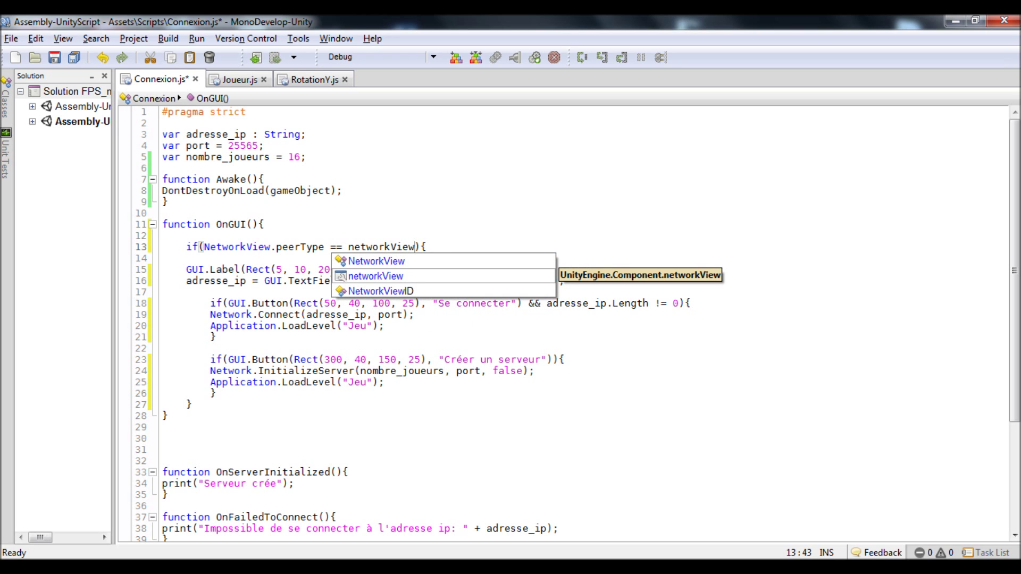
{"action": "type", "text": ".p"}
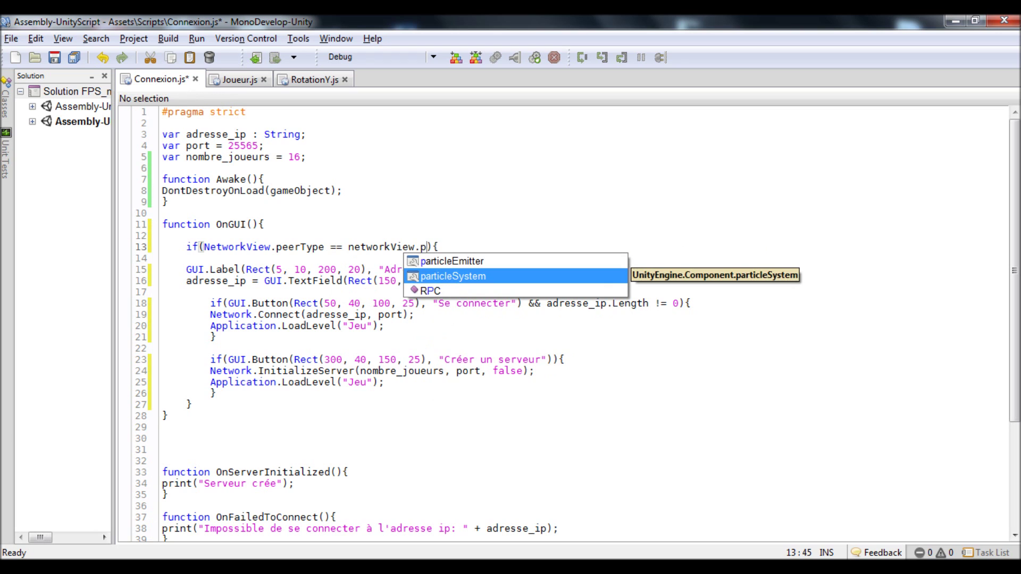
{"action": "key", "text": "BackSpace"}
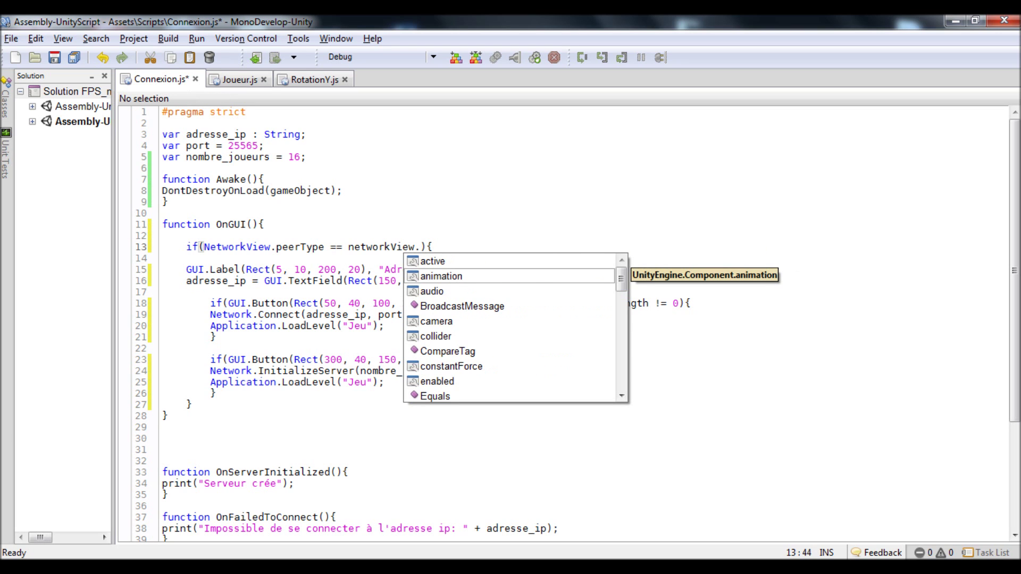
{"action": "key", "text": "BackSpace"}
{"action": "key", "text": "BackSpace"}
{"action": "key", "text": "BackSpace"}
{"action": "key", "text": "BackSpace"}
{"action": "key", "text": "BackSpace"}
{"action": "key", "text": "BackSpace"}
{"action": "key", "text": "BackSpace"}
{"action": "type", "text": "peer"}
{"action": "key", "text": "Return"}
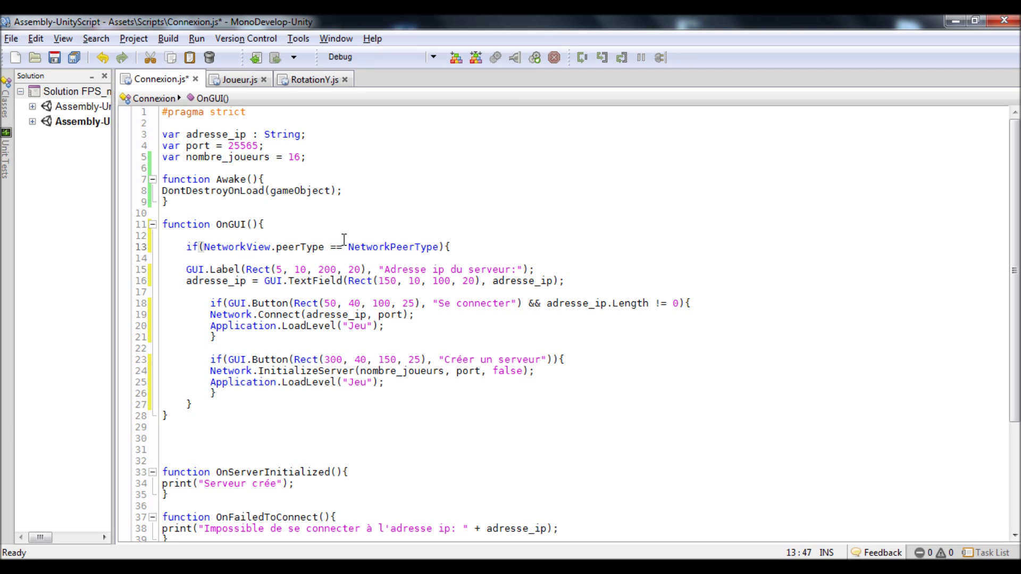
{"action": "left_click_drag", "start_coordinate": [349, 247], "coordinate": [439, 249]}
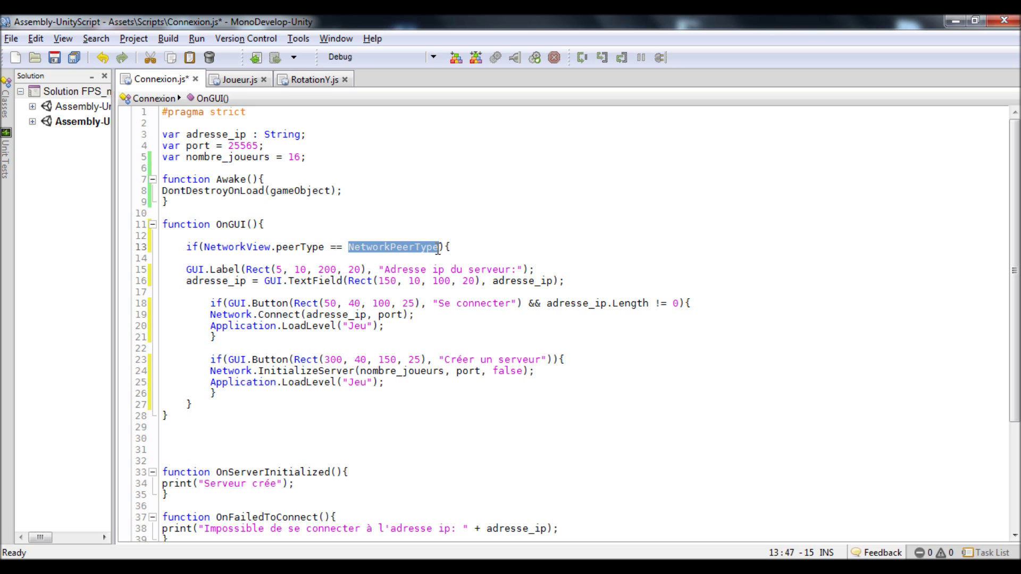
{"action": "left_click", "coordinate": [439, 249]}
{"action": "type", "text": ".Cl"}
{"action": "key", "text": "Return"}
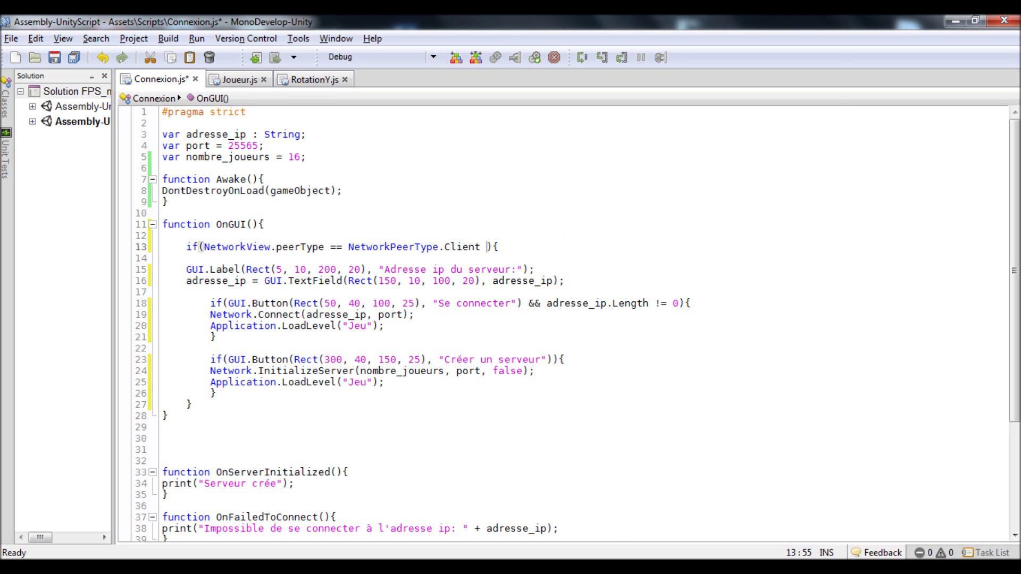
Add an || comparison against NetworkPeerType.Server, save Connexion.js, and check Unity
{"action": "type", "text": "|| "}
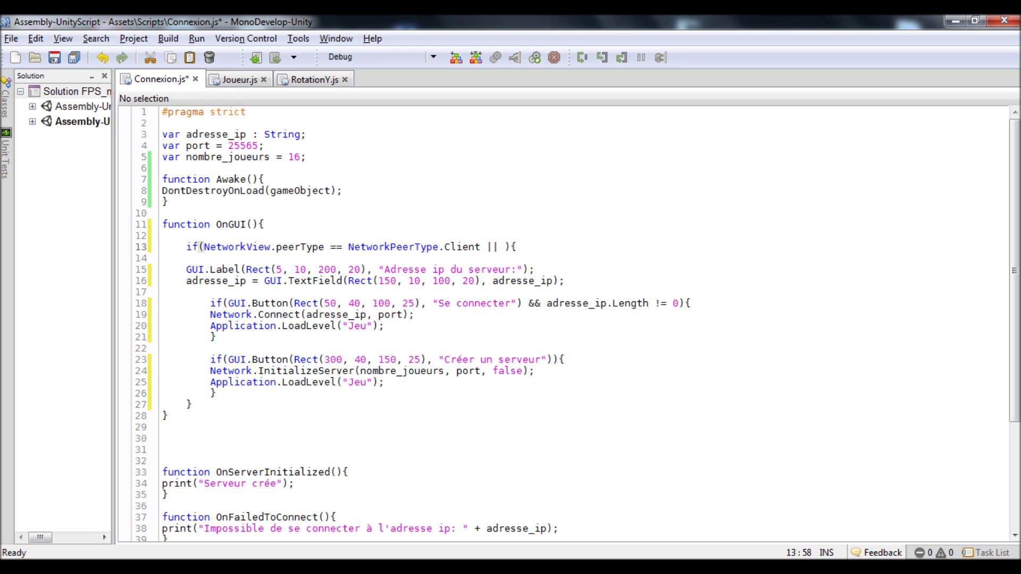
{"action": "type", "text": "Ne"}
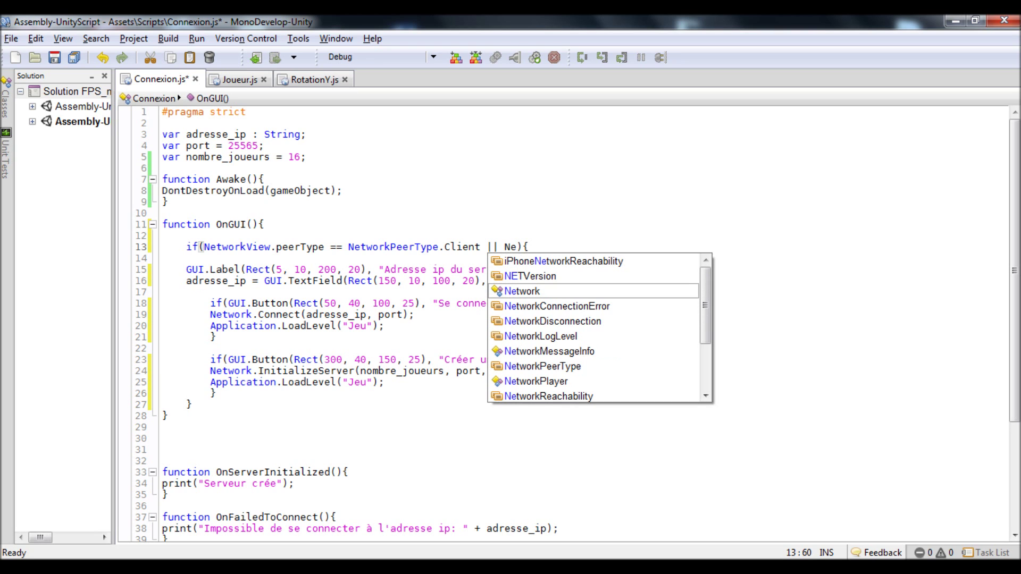
{"action": "type", "text": "t"}
{"action": "left_click_drag", "start_coordinate": [481, 247], "coordinate": [205, 243]}
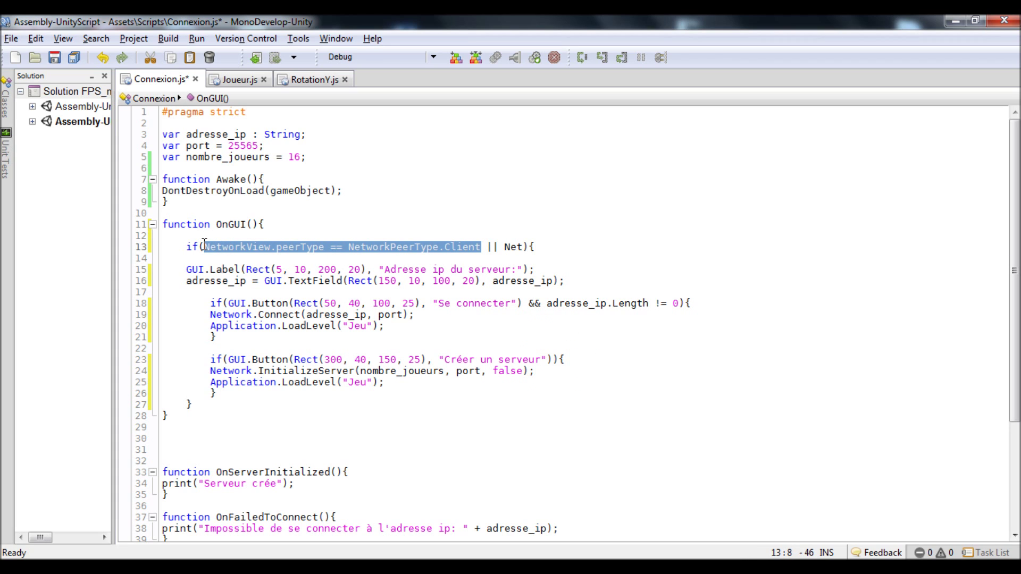
{"action": "key", "text": "ctrl+c"}
{"action": "double_click", "coordinate": [515, 247]}
{"action": "key", "text": "ctrl+v"}
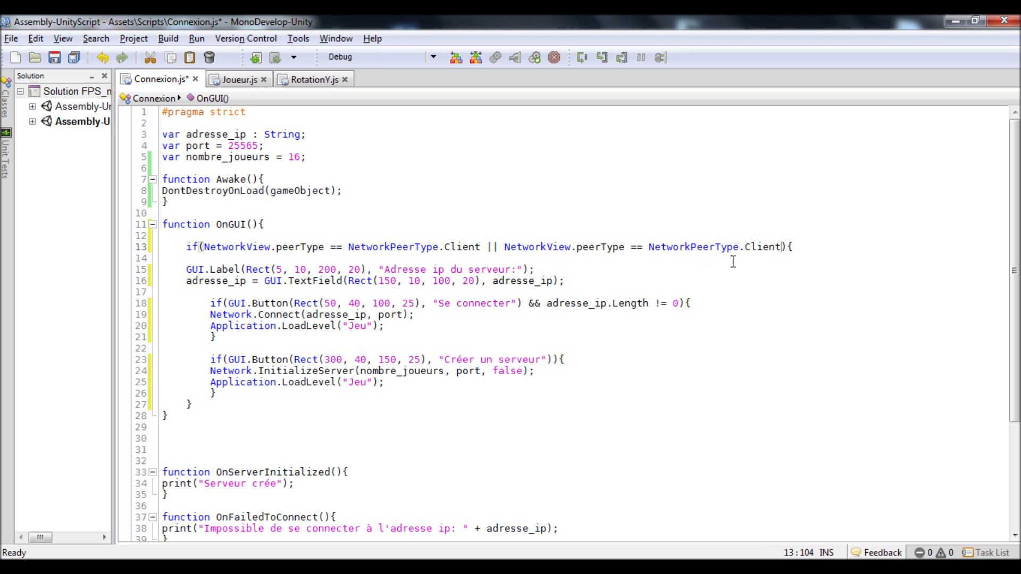
{"action": "left_click", "coordinate": [783, 247]}
{"action": "left_click", "coordinate": [782, 261]}
{"action": "left_click_drag", "start_coordinate": [783, 247], "coordinate": [744, 247]}
{"action": "type", "text": "Server"}
{"action": "key", "text": "Escape"}
{"action": "key", "text": "ctrl+s"}
{"action": "left_click", "coordinate": [875, 245]}
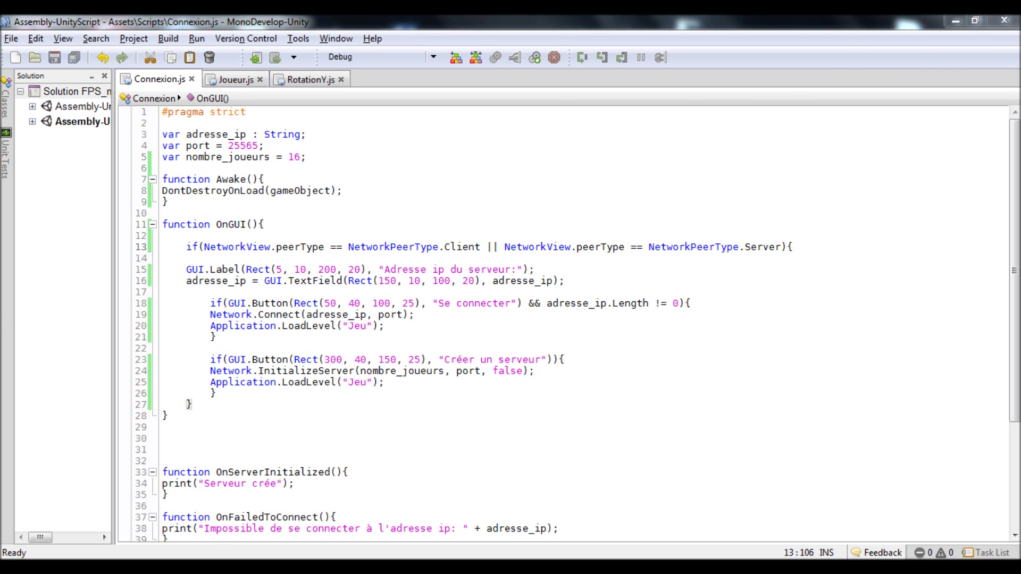
{"action": "key", "text": "alt+Tab"}
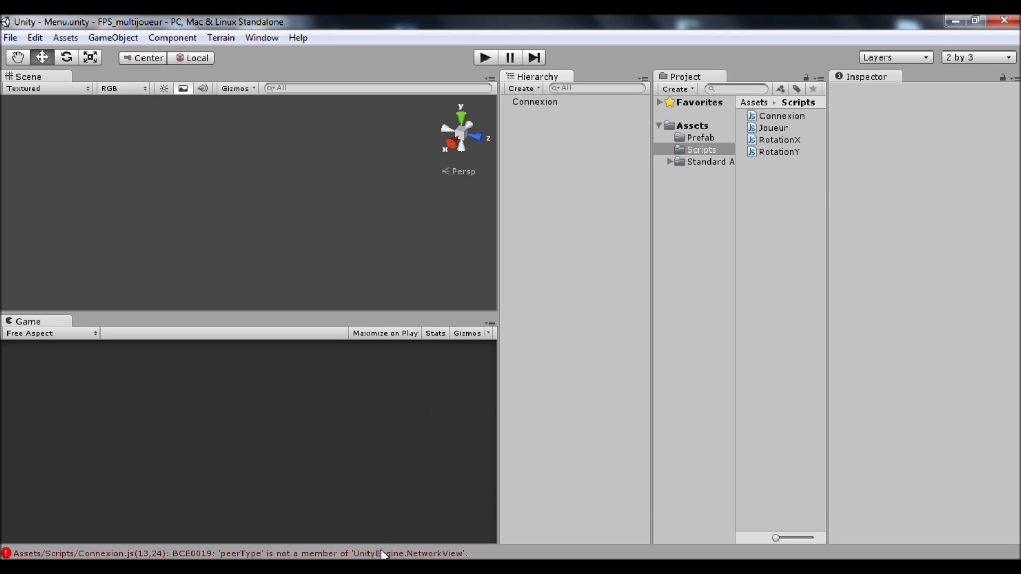
Open the compile error, change the first check to networkView.peerType, and save
{"action": "left_click", "coordinate": [382, 555]}
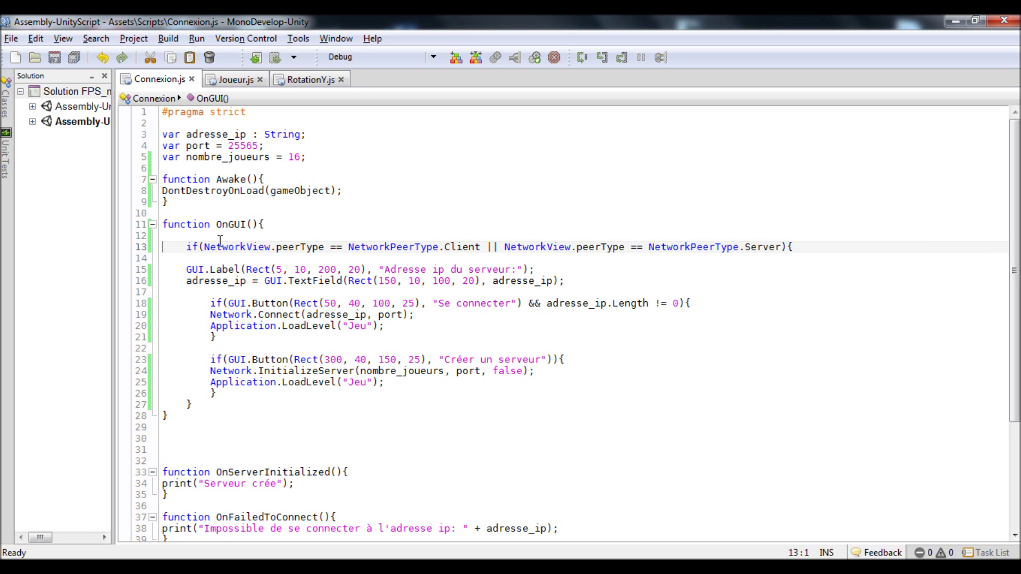
{"action": "key", "text": "BackSpace"}
{"action": "type", "text": "n"}
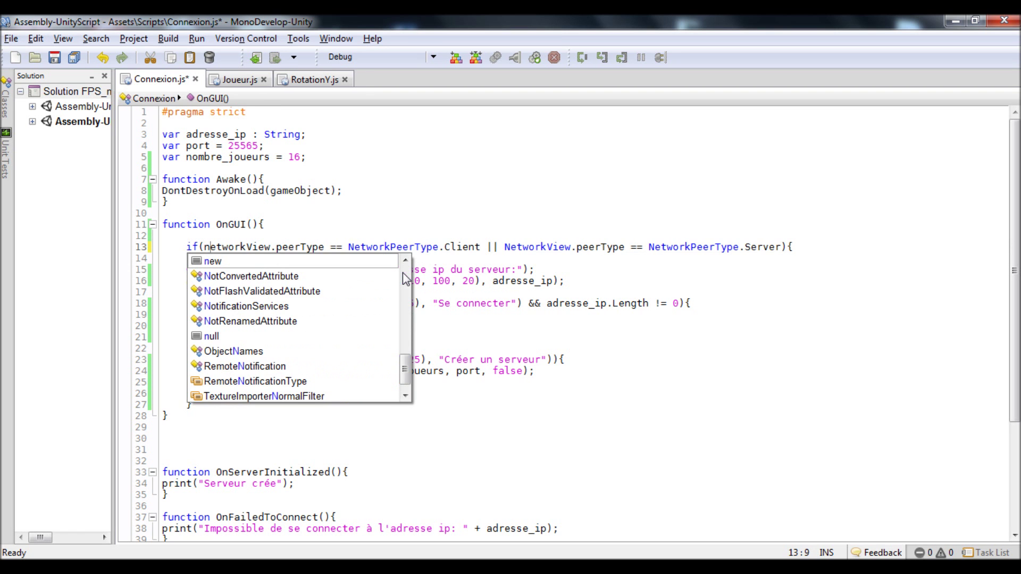
{"action": "left_click", "coordinate": [281, 247]}
{"action": "key", "text": "ctrl+space"}
{"action": "type", "text": "p"}
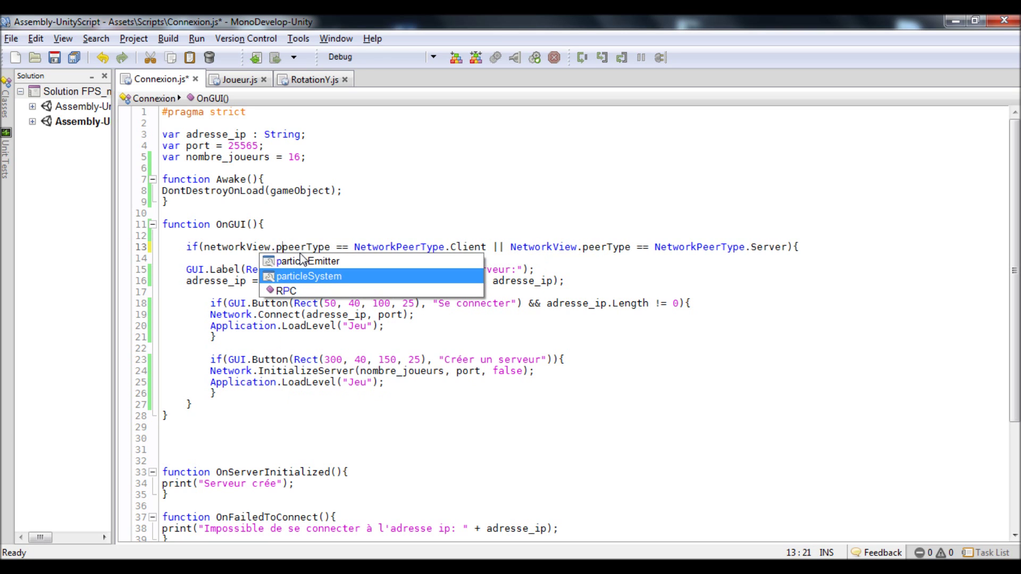
{"action": "key", "text": "BackSpace"}
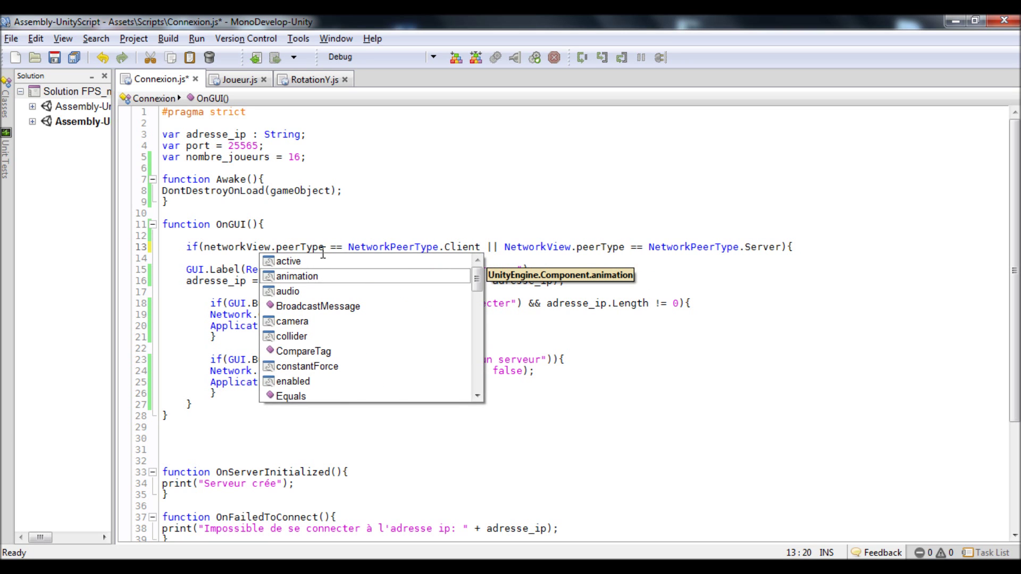
{"action": "left_click", "coordinate": [325, 248]}
{"action": "key", "text": "ctrl+s"}
{"action": "key", "text": "alt+Tab"}
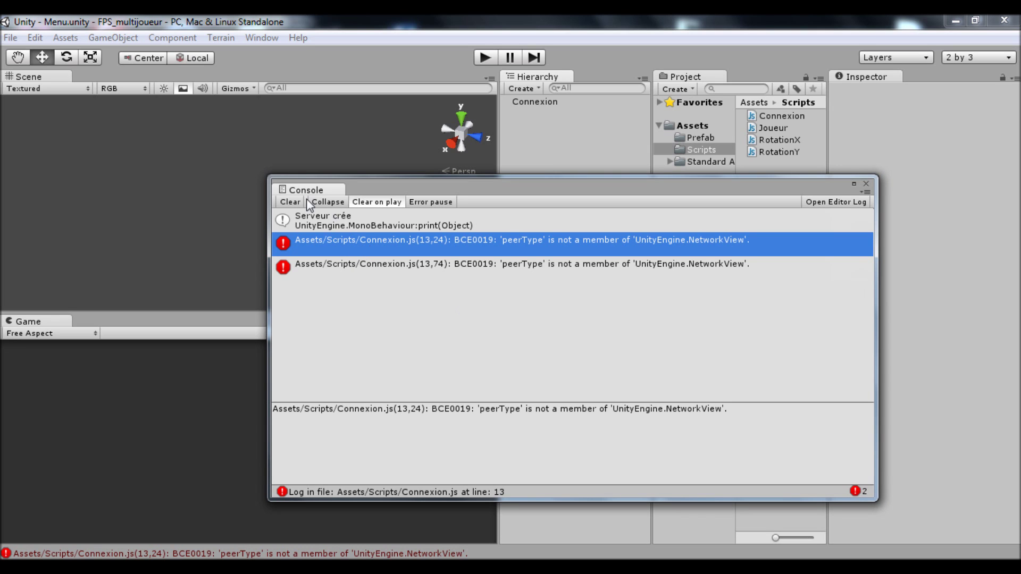
Clear and close the Console, then rewrite the first check as Network.peerType
{"action": "left_click", "coordinate": [291, 202]}
{"action": "left_click", "coordinate": [865, 184]}
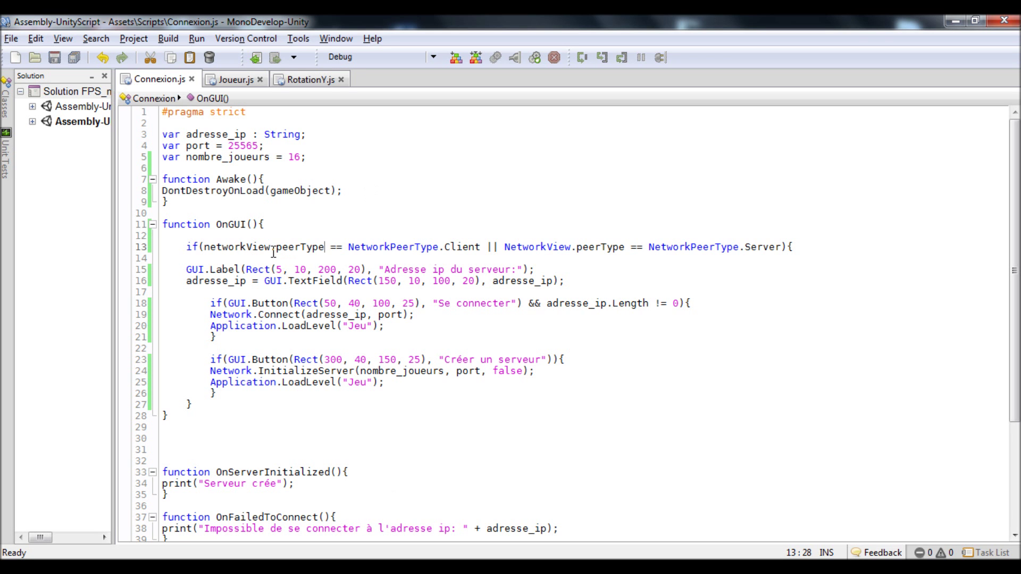
{"action": "left_click_drag", "start_coordinate": [325, 248], "coordinate": [279, 246]}
{"action": "key", "text": "Left"}
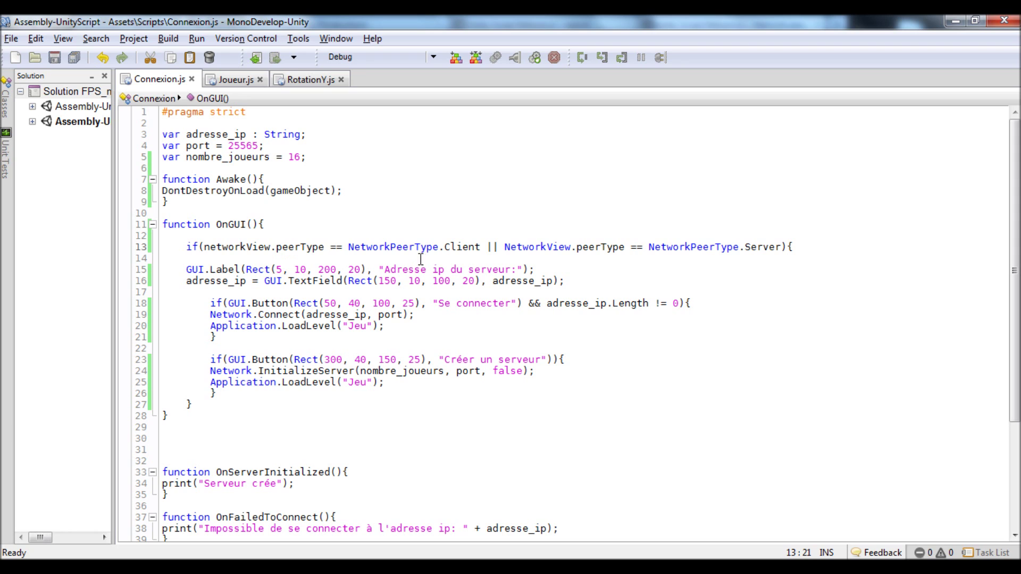
{"action": "left_click_drag", "start_coordinate": [324, 248], "coordinate": [205, 251]}
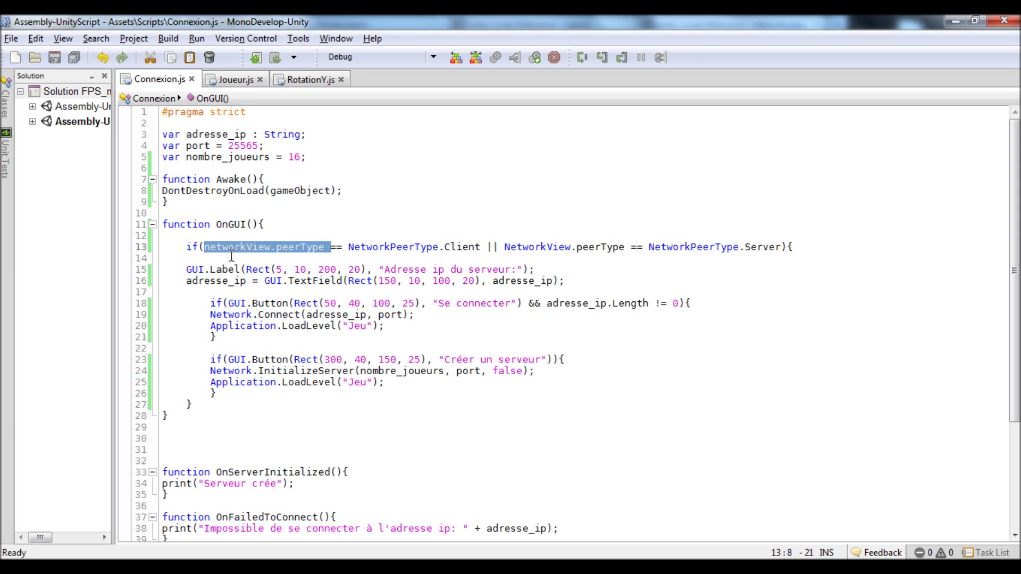
{"action": "key", "text": "BackSpace"}
{"action": "type", "text": "Network.pe"}
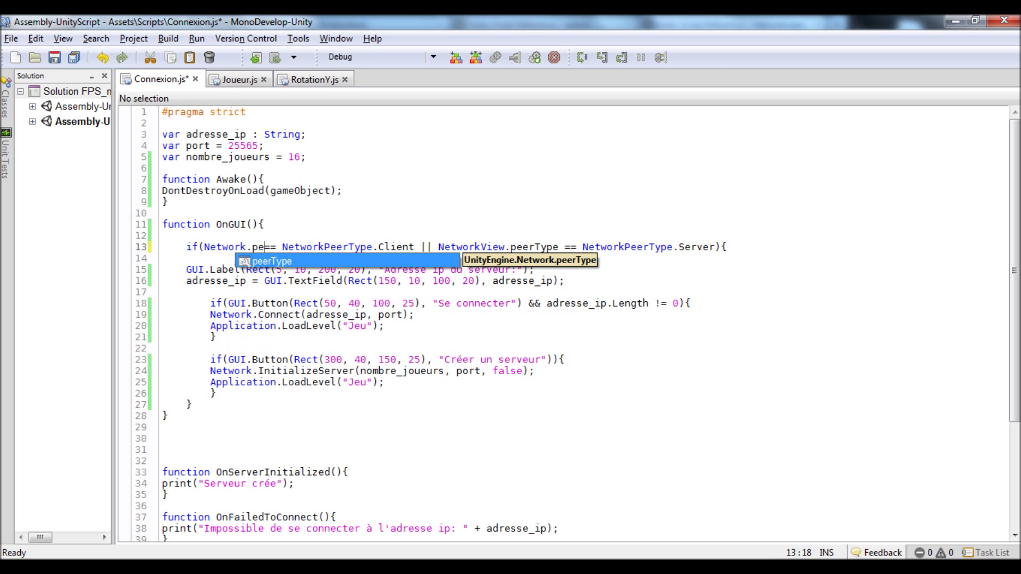
{"action": "key", "text": "Return"}
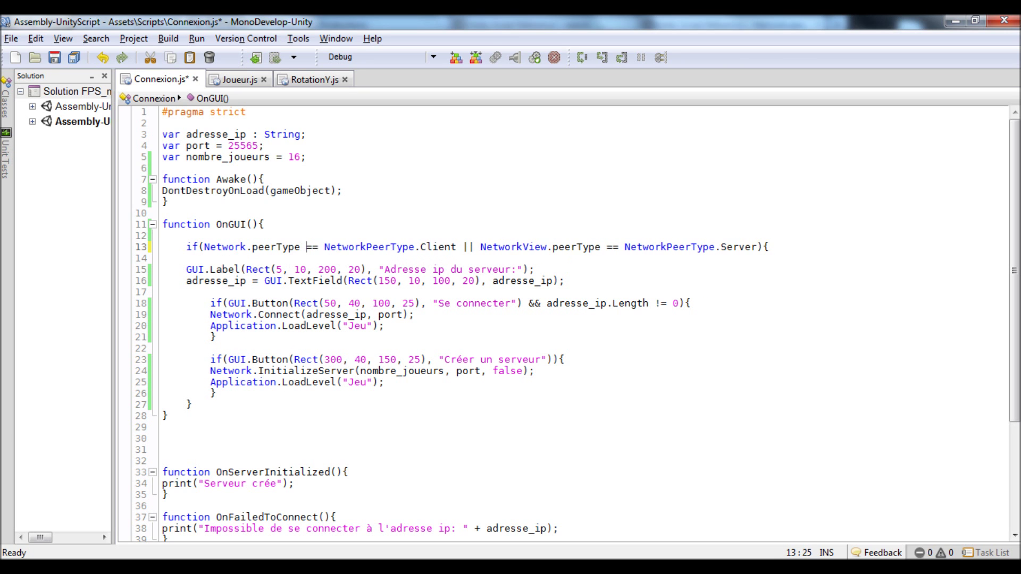
Replace the second NetworkView.peerType with Network.peerType and save Connexion.js
{"action": "left_click_drag", "start_coordinate": [301, 247], "coordinate": [206, 247]}
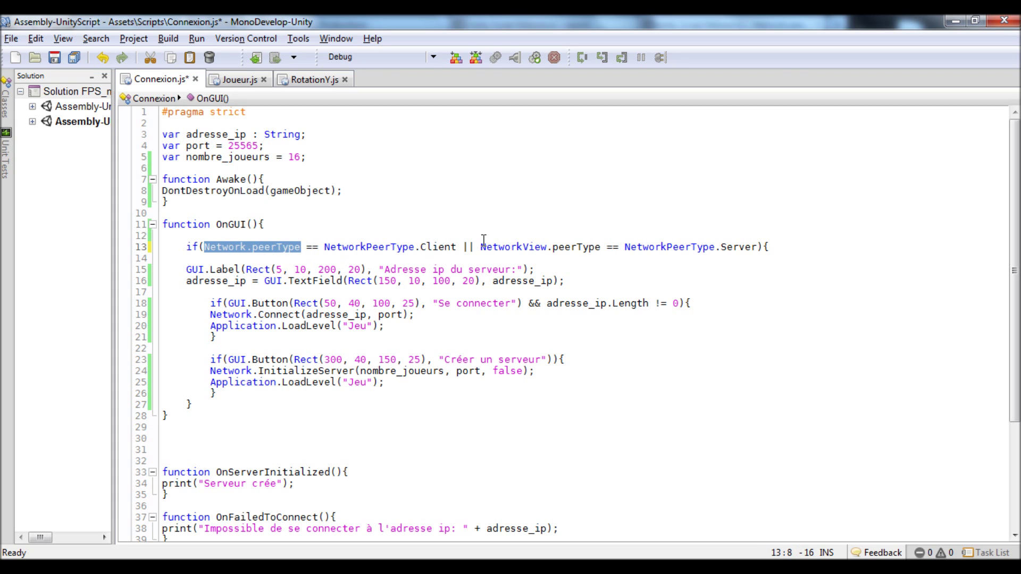
{"action": "left_click_drag", "start_coordinate": [480, 246], "coordinate": [600, 248]}
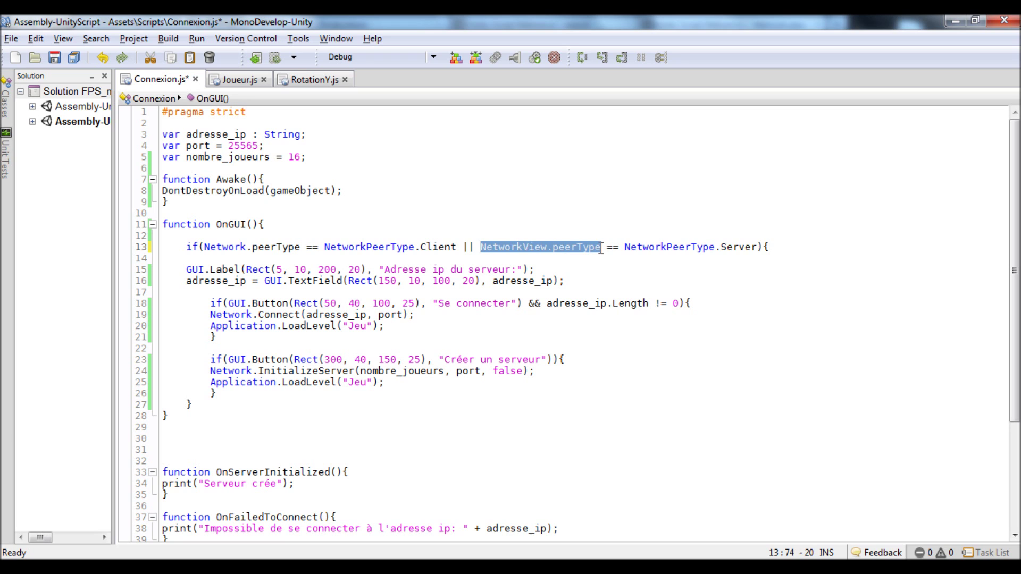
{"action": "key", "text": "ctrl+v"}
{"action": "key", "text": "ctrl+s"}
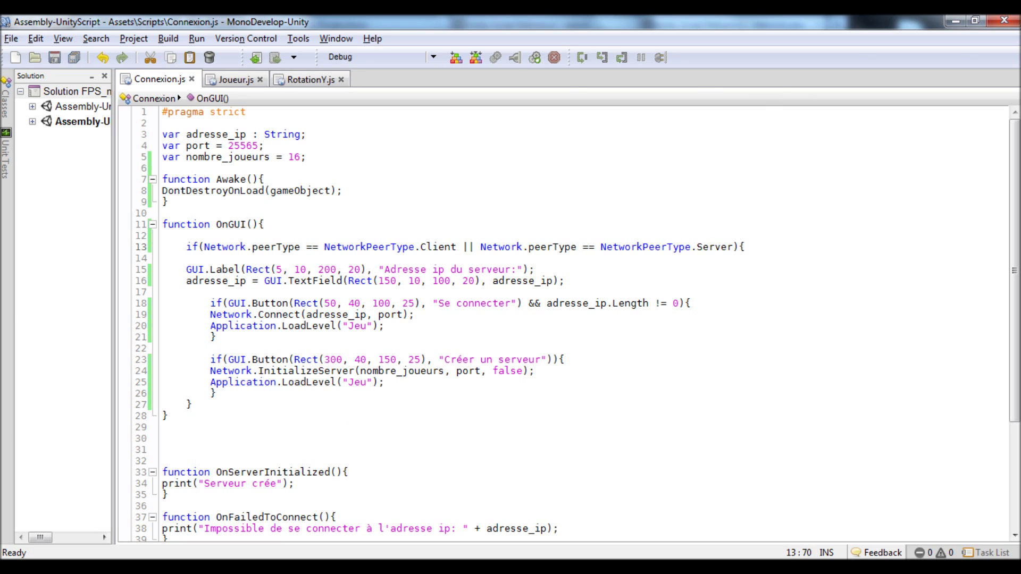
{"action": "key", "text": "alt+Tab"}
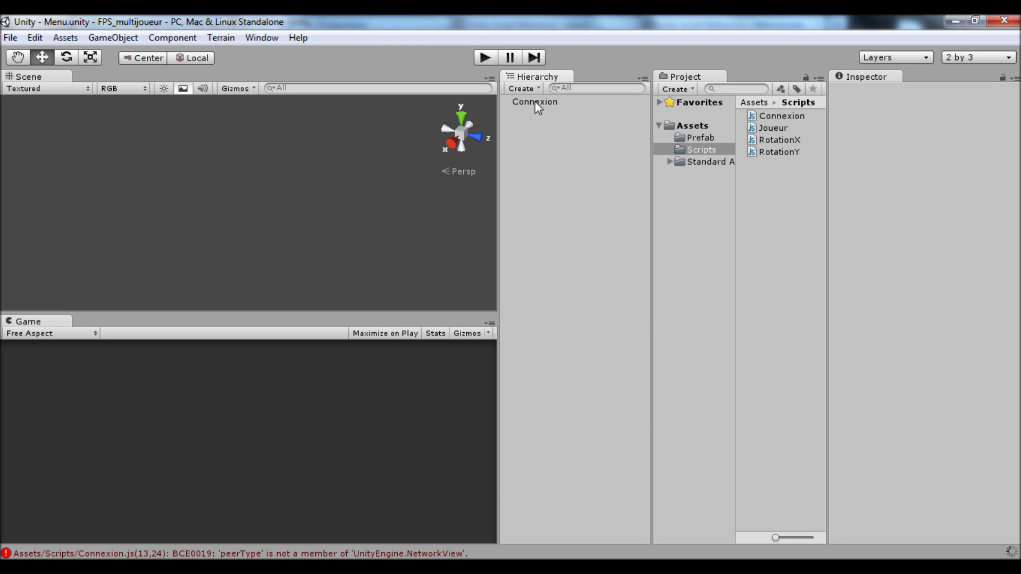
Remove the Network View from Connexion and run a quick Play-mode test
{"action": "left_click", "coordinate": [536, 103]}
{"action": "right_click", "coordinate": [899, 282]}
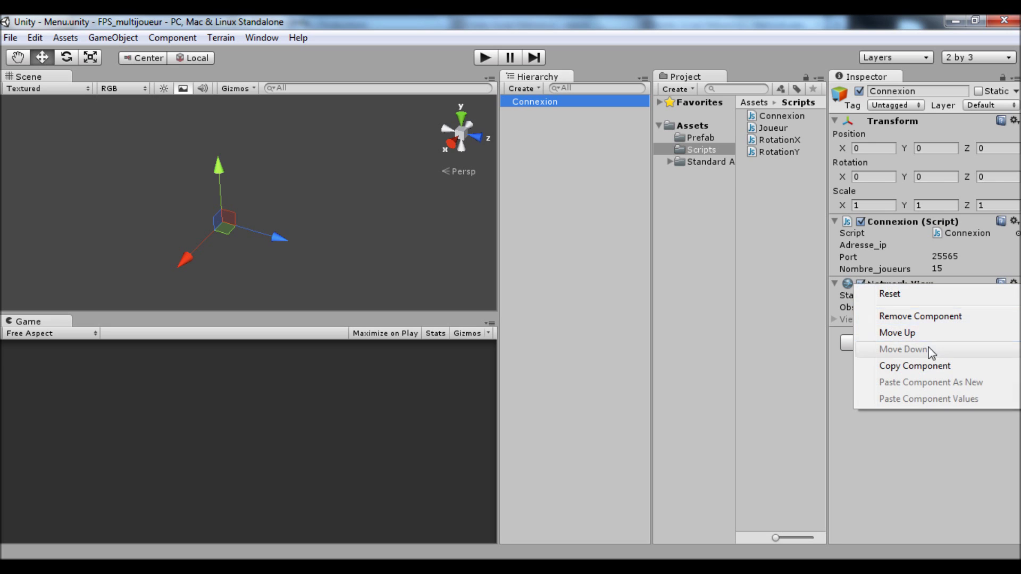
{"action": "left_click", "coordinate": [920, 316]}
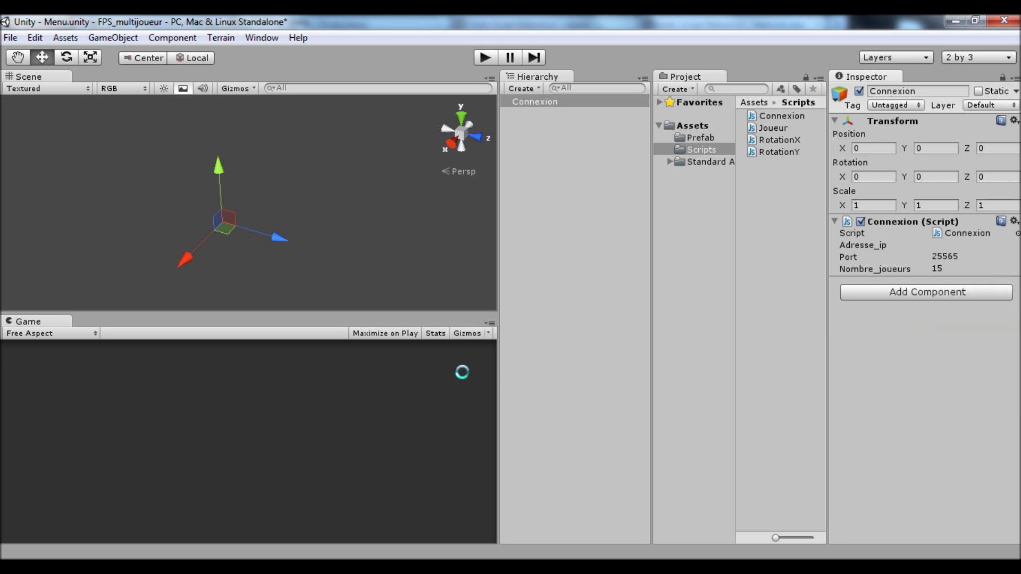
{"action": "left_click", "coordinate": [484, 56]}
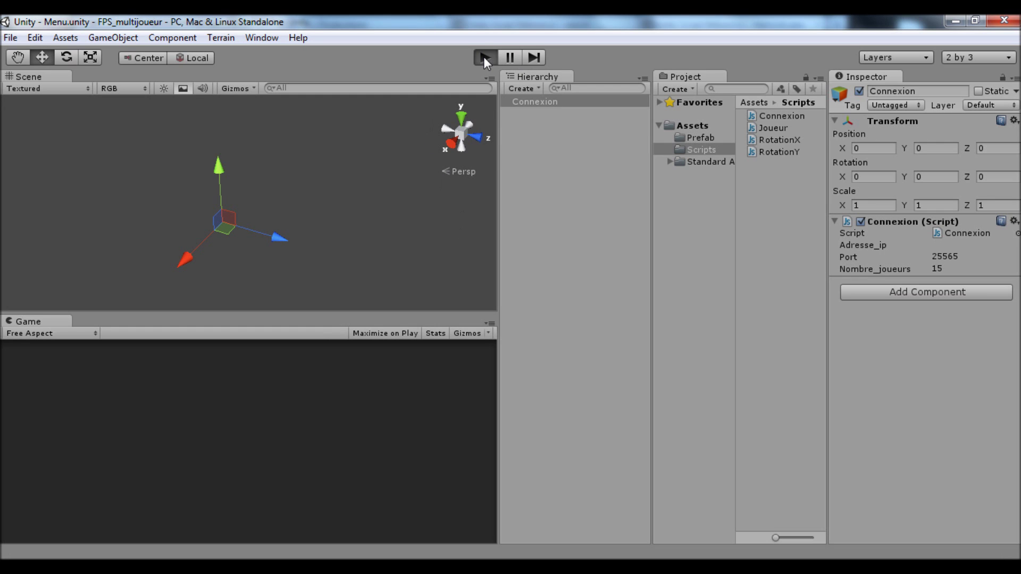
{"action": "left_click", "coordinate": [488, 58]}
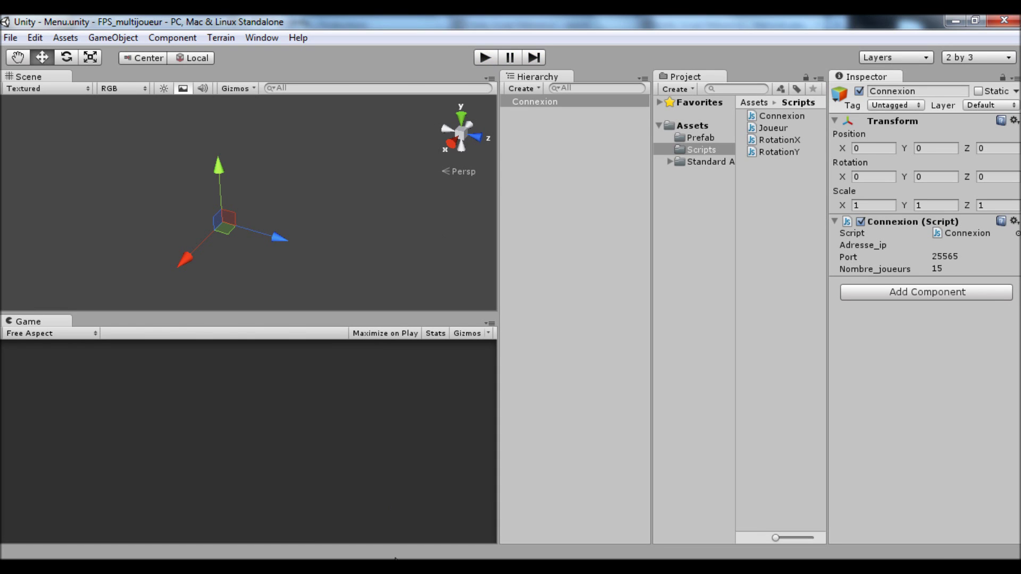
Review line 13's if block in Connexion.js, then play-test the menu scene again
{"action": "left_click", "coordinate": [396, 558]}
{"action": "left_click_drag", "start_coordinate": [199, 248], "coordinate": [298, 247]}
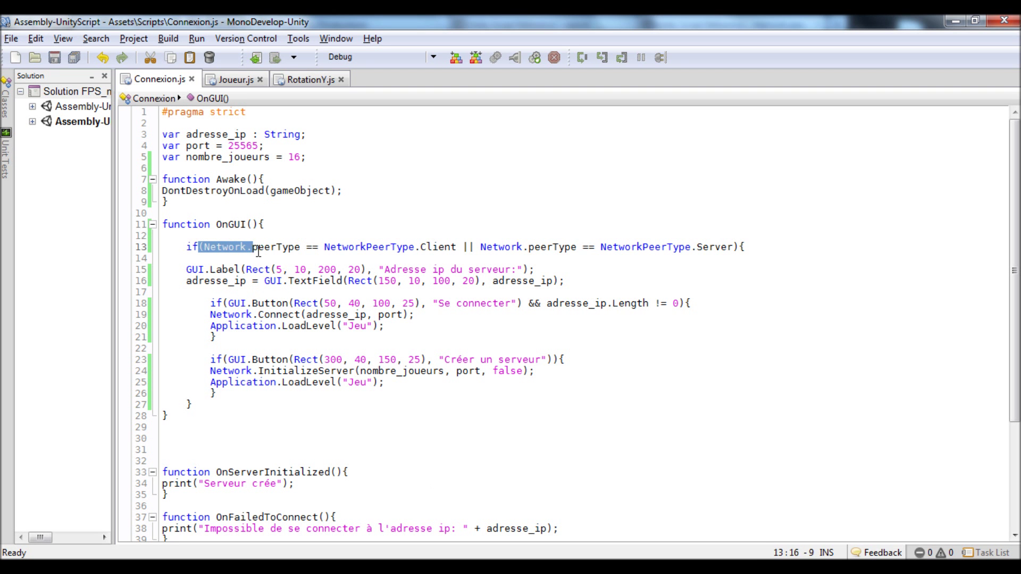
{"action": "left_click_drag", "start_coordinate": [457, 247], "coordinate": [421, 247]}
{"action": "left_click", "coordinate": [454, 255]}
{"action": "left_click_drag", "start_coordinate": [734, 247], "coordinate": [480, 250]}
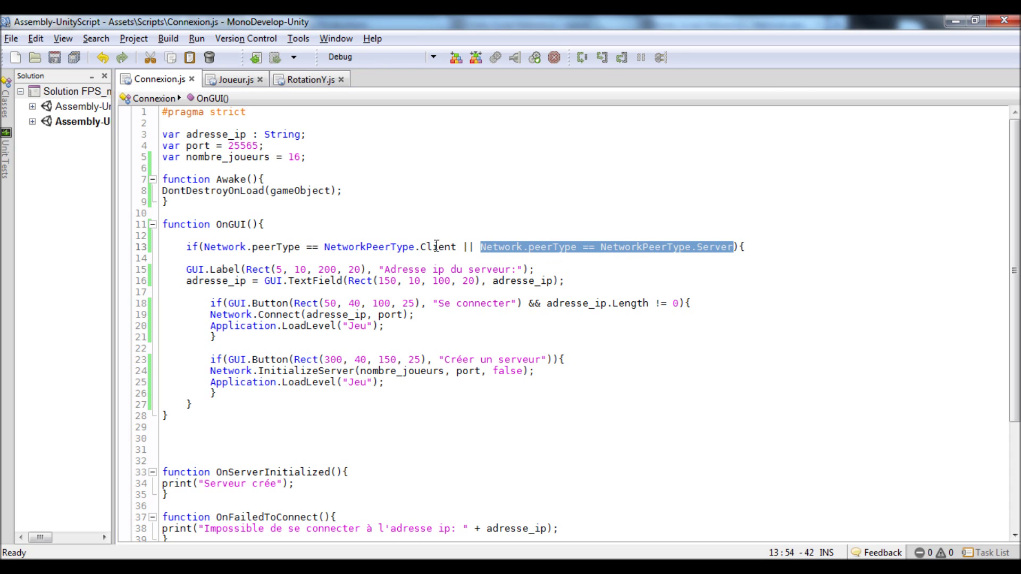
{"action": "left_click_drag", "start_coordinate": [186, 248], "coordinate": [263, 404]}
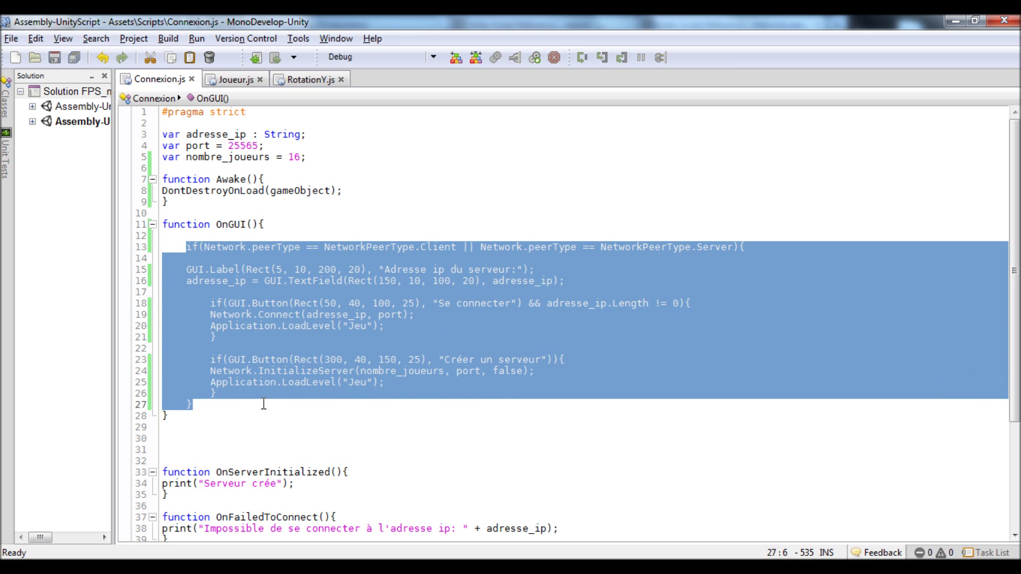
{"action": "left_click", "coordinate": [263, 404]}
{"action": "key", "text": "alt+Tab"}
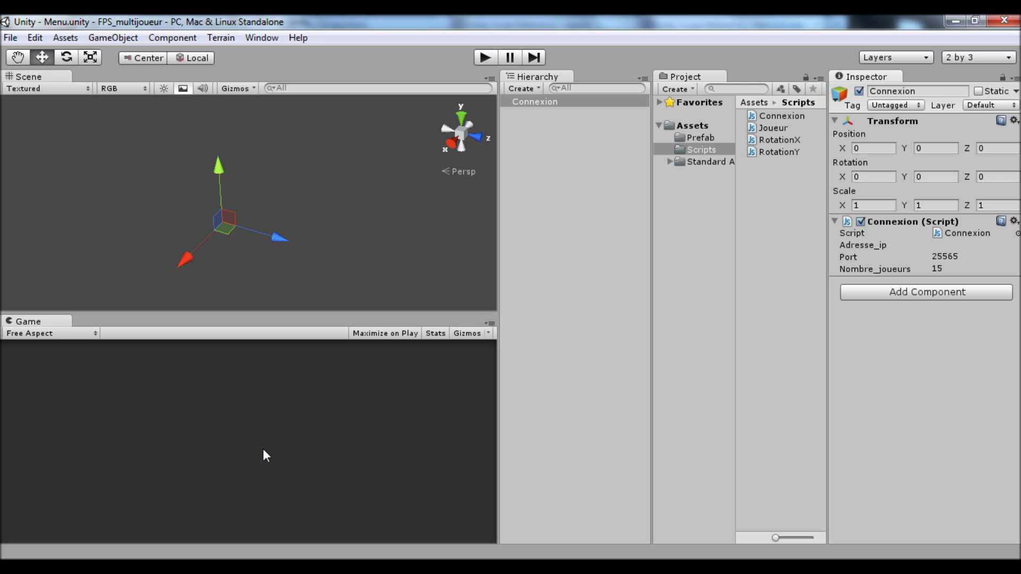
{"action": "left_click", "coordinate": [483, 56]}
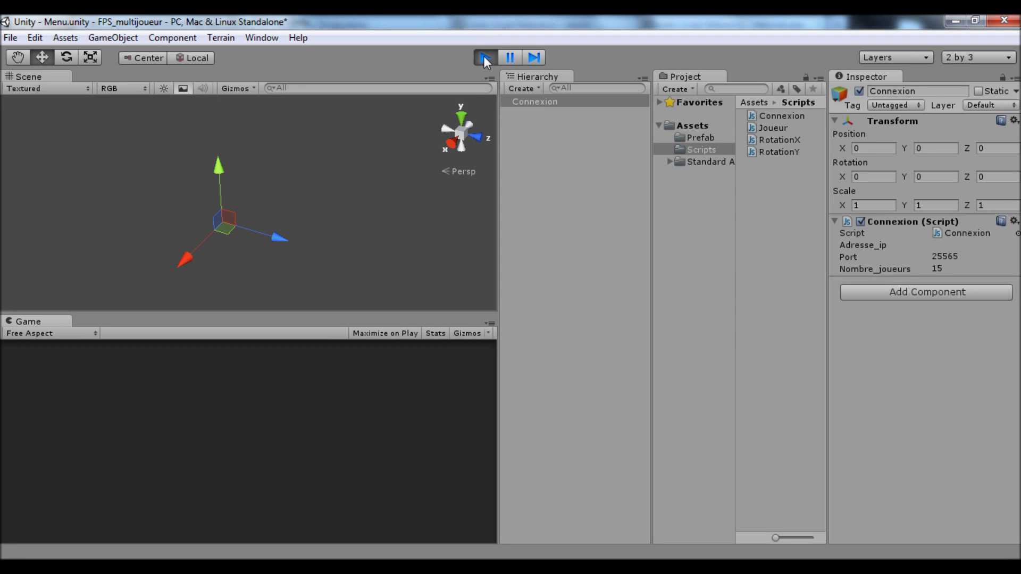
{"action": "left_click", "coordinate": [483, 55]}
{"action": "key", "text": "alt+Tab"}
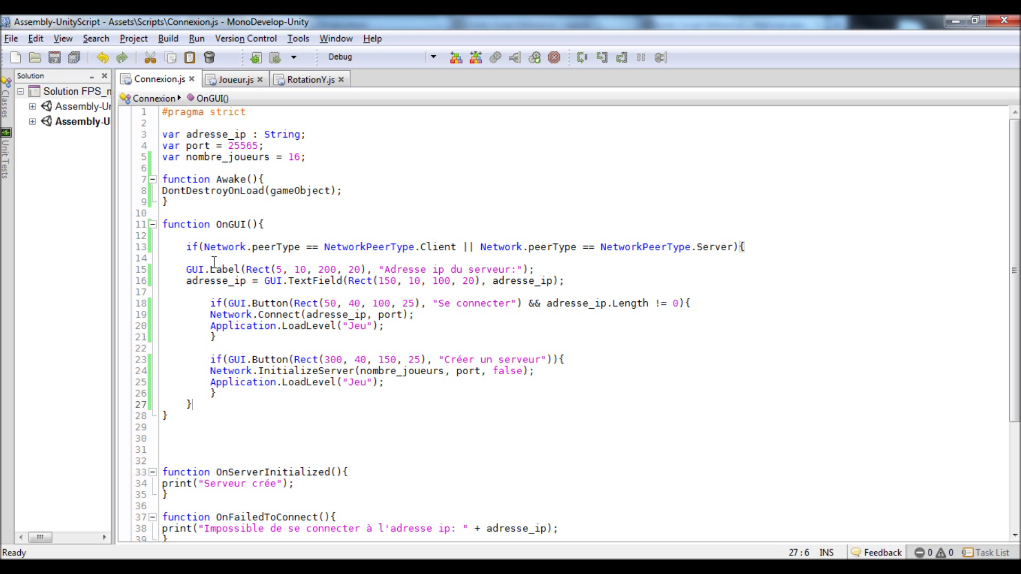
Delete the Client and Server comparisons, leaving if(Network.peerType == ){
{"action": "left_click_drag", "start_coordinate": [202, 249], "coordinate": [195, 246]}
{"action": "left_click", "coordinate": [201, 245]}
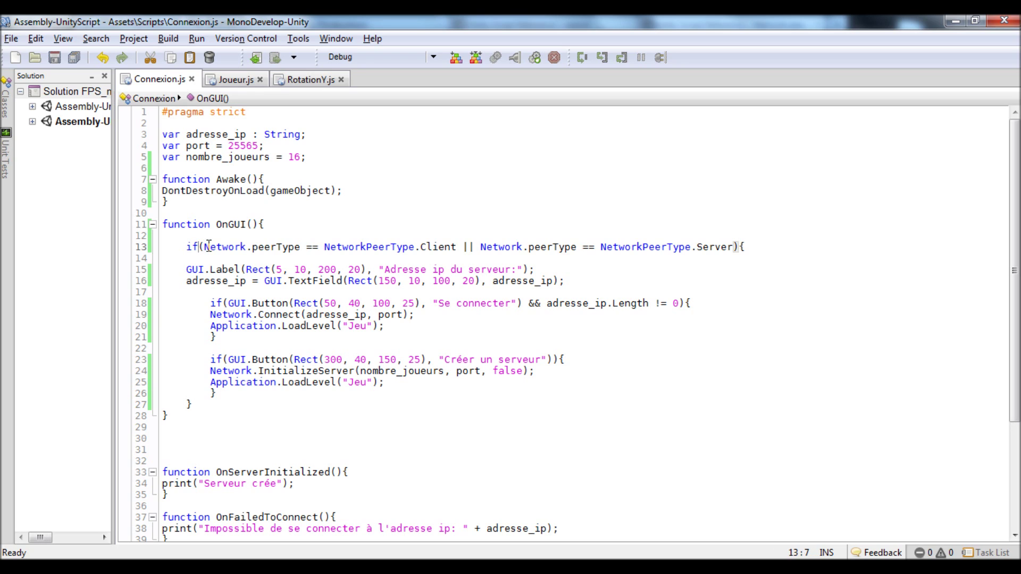
{"action": "left_click", "coordinate": [326, 248]}
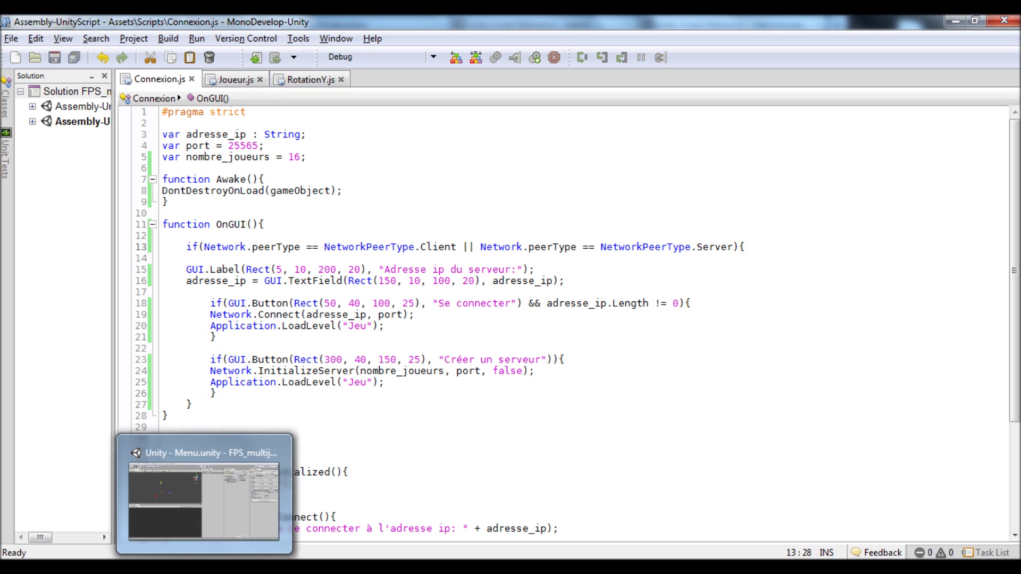
{"action": "left_click_drag", "start_coordinate": [324, 247], "coordinate": [736, 248]}
{"action": "key", "text": "BackSpace"}
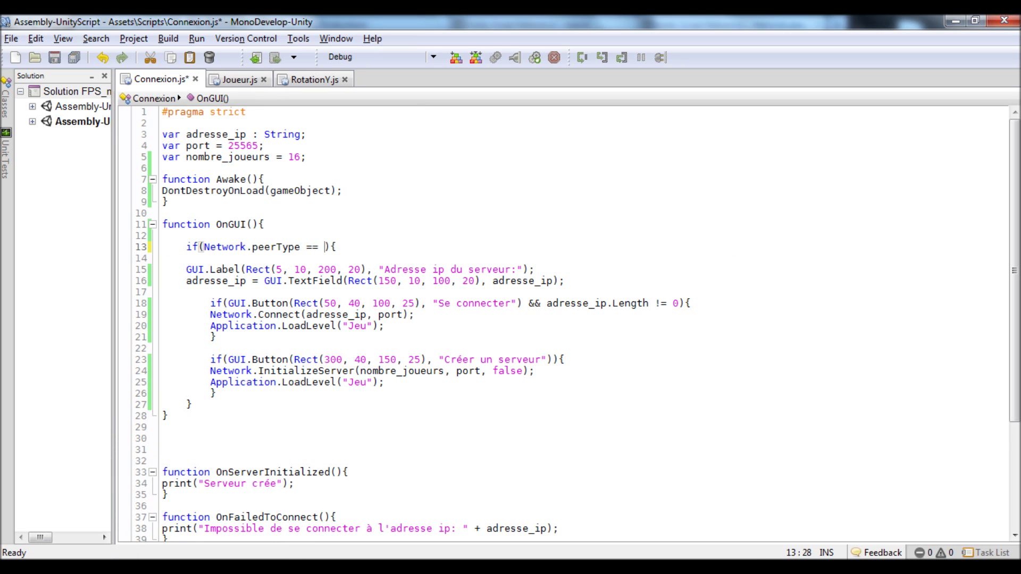
Complete line 13 with NetworkPeerType.Disconnected and save Connexion.js
{"action": "type", "text": "Net"}
{"action": "type", "text": "work"}
{"action": "type", "text": "View"}
{"action": "key", "text": "Escape"}
{"action": "key", "text": "BackSpace"}
{"action": "key", "text": "BackSpace"}
{"action": "key", "text": "BackSpace"}
{"action": "type", "text": "PeerType.D"}
{"action": "key", "text": "Return"}
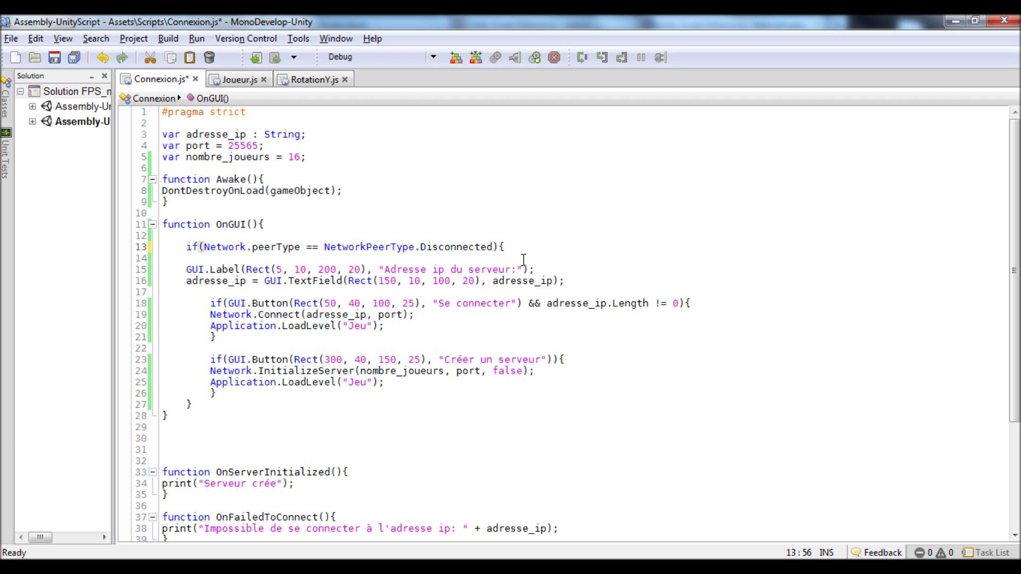
{"action": "key", "text": "ctrl+s"}
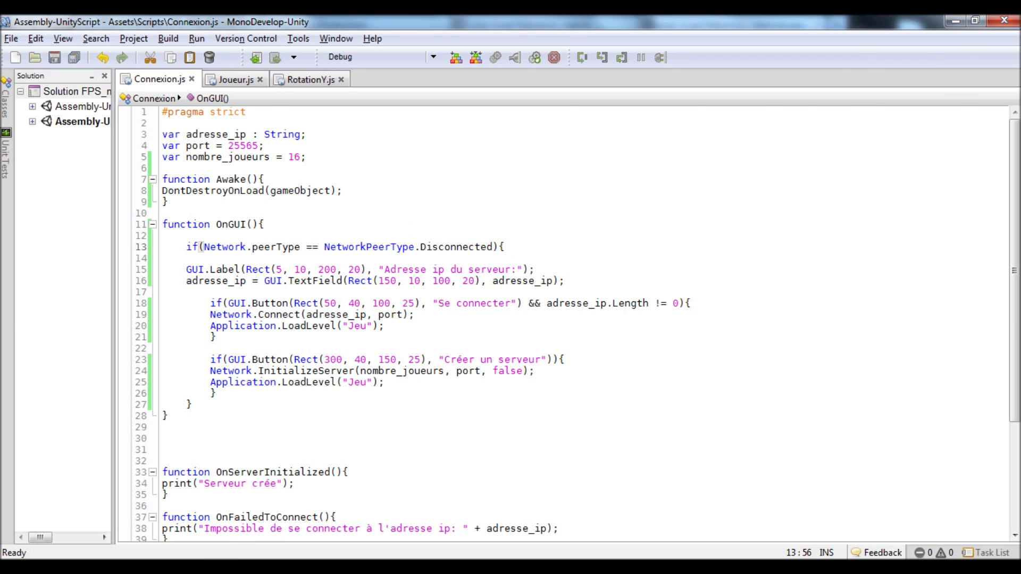
{"action": "key", "text": "alt+Tab"}
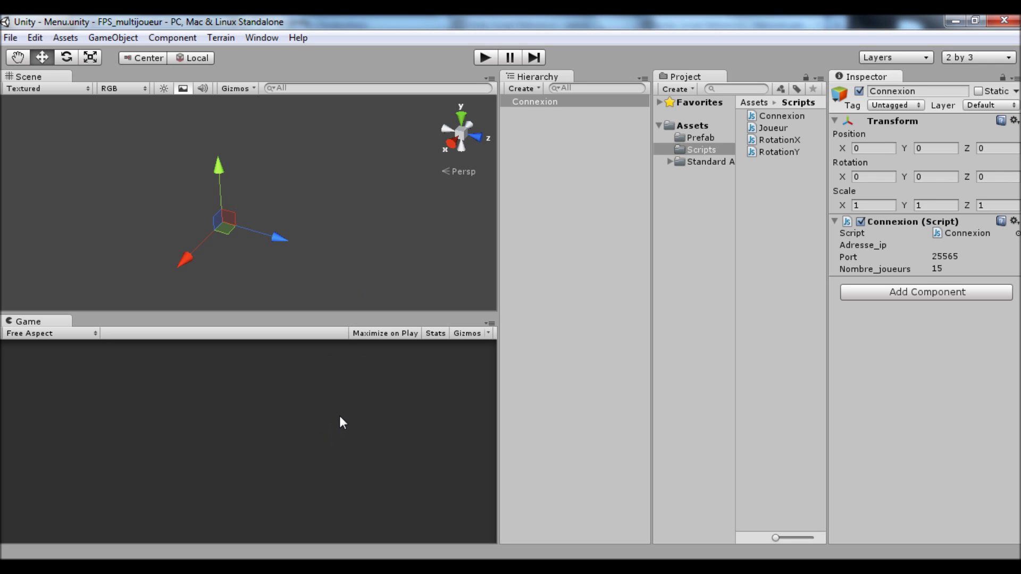
Play the menu, create a server, getting 'Serveur crée', then stop Play mode
{"action": "left_click", "coordinate": [483, 58]}
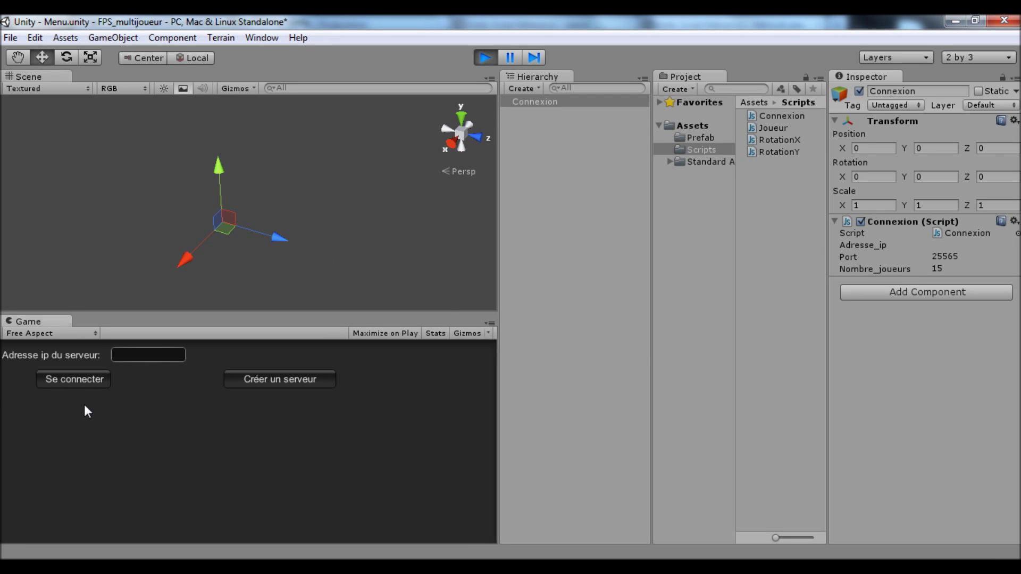
{"action": "left_click", "coordinate": [240, 384]}
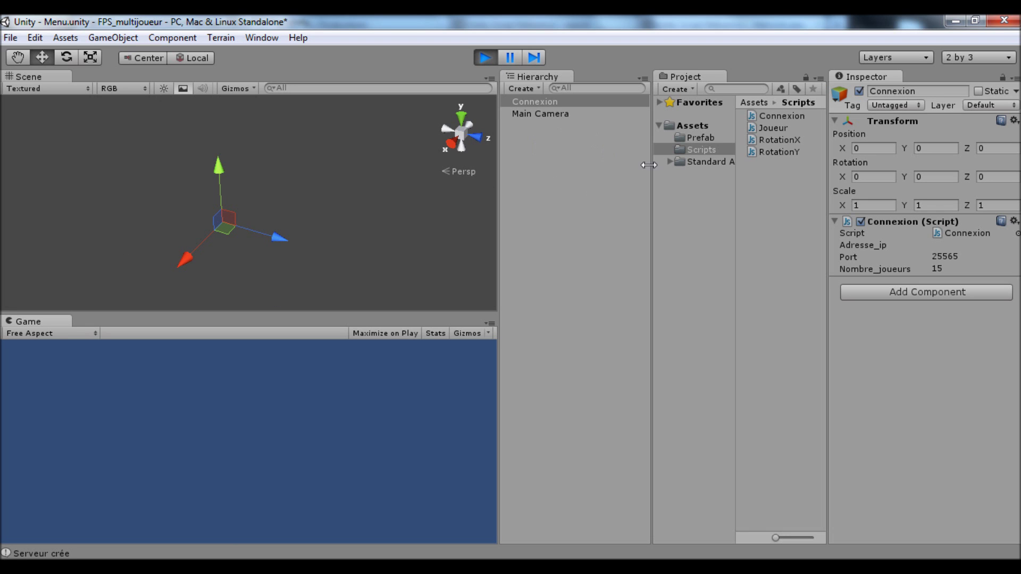
{"action": "left_click", "coordinate": [480, 61]}
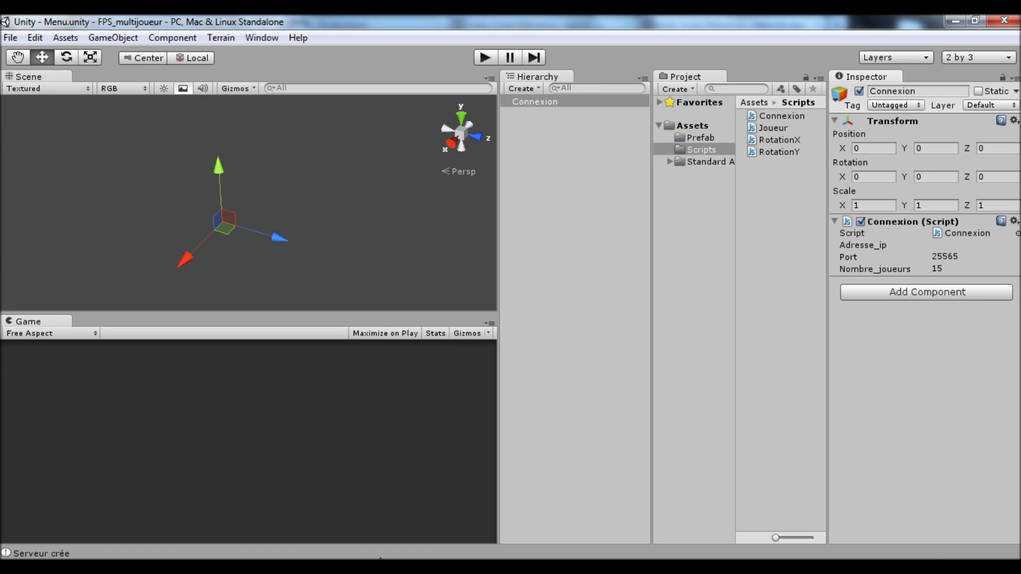
Review the menu GUI code in Connexion.js, then select Connexion back in Unity
{"action": "key", "text": "alt+Tab"}
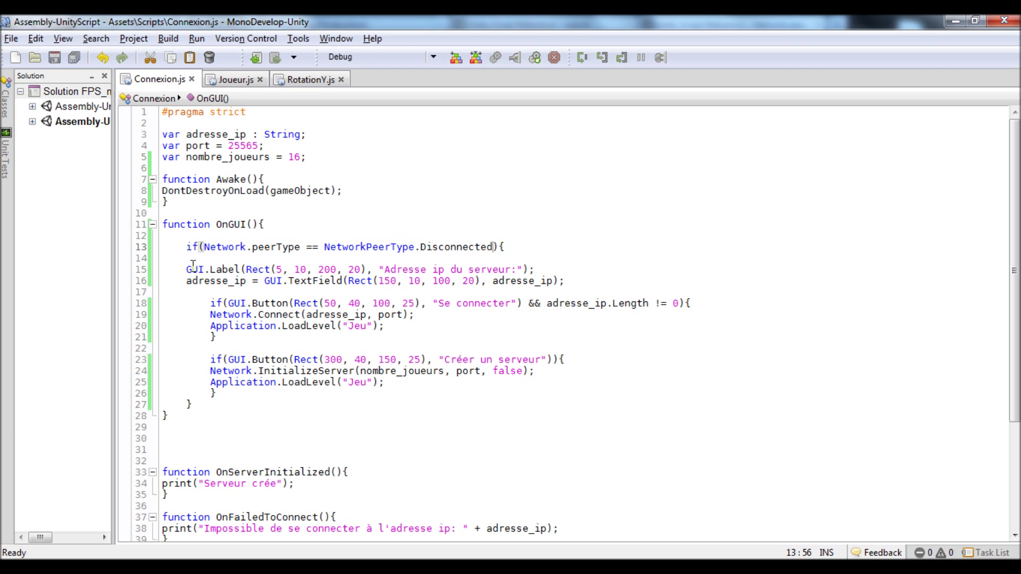
{"action": "left_click_drag", "start_coordinate": [186, 269], "coordinate": [400, 387]}
{"action": "left_click", "coordinate": [400, 388]}
{"action": "scroll", "coordinate": [398, 215], "scroll_direction": "down", "scroll_amount": 2}
{"action": "scroll", "coordinate": [397, 215], "scroll_direction": "up", "scroll_amount": 2}
{"action": "key", "text": "alt+Tab"}
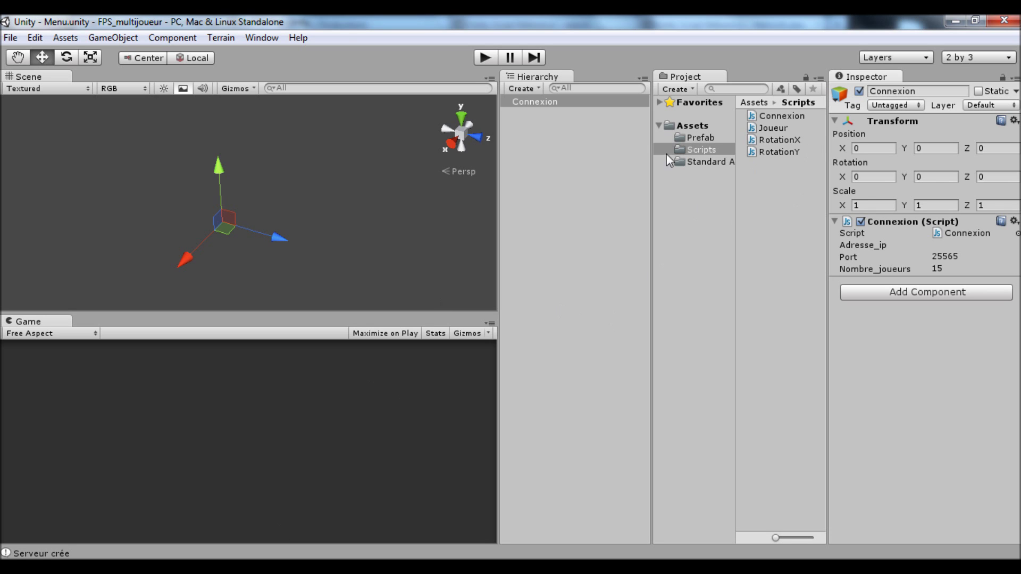
{"action": "left_click", "coordinate": [594, 101]}
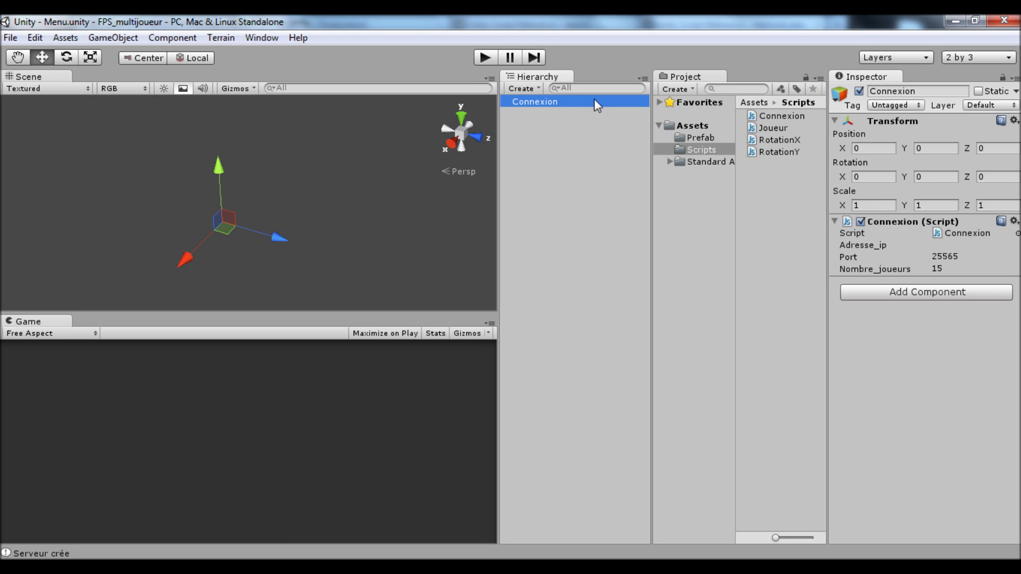
Open the Jeu scene, add an empty object named Chat, and open the Scripts folder
{"action": "left_click", "coordinate": [691, 125]}
{"action": "double_click", "coordinate": [764, 116]}
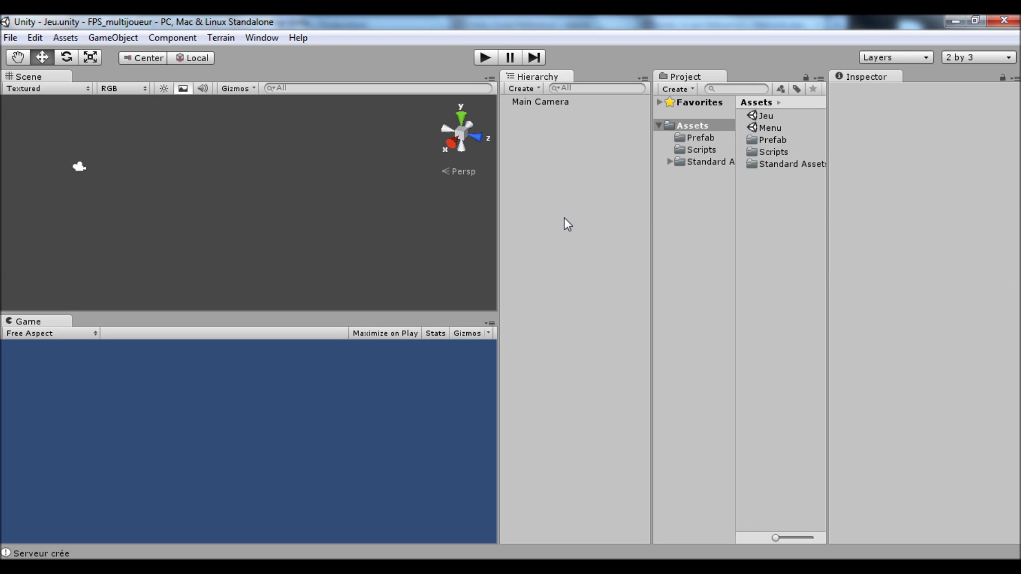
{"action": "left_click", "coordinate": [112, 38]}
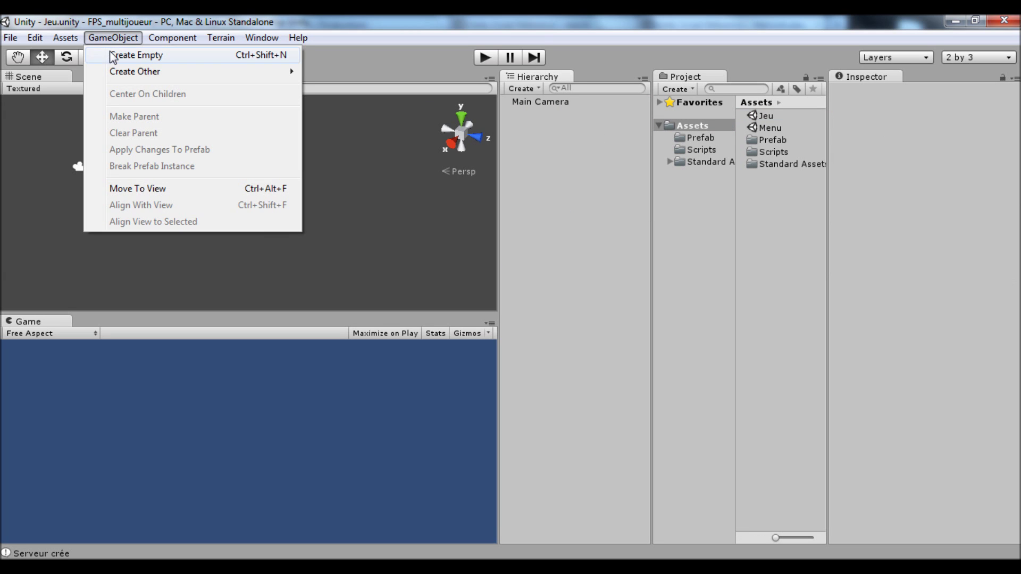
{"action": "left_click", "coordinate": [115, 53]}
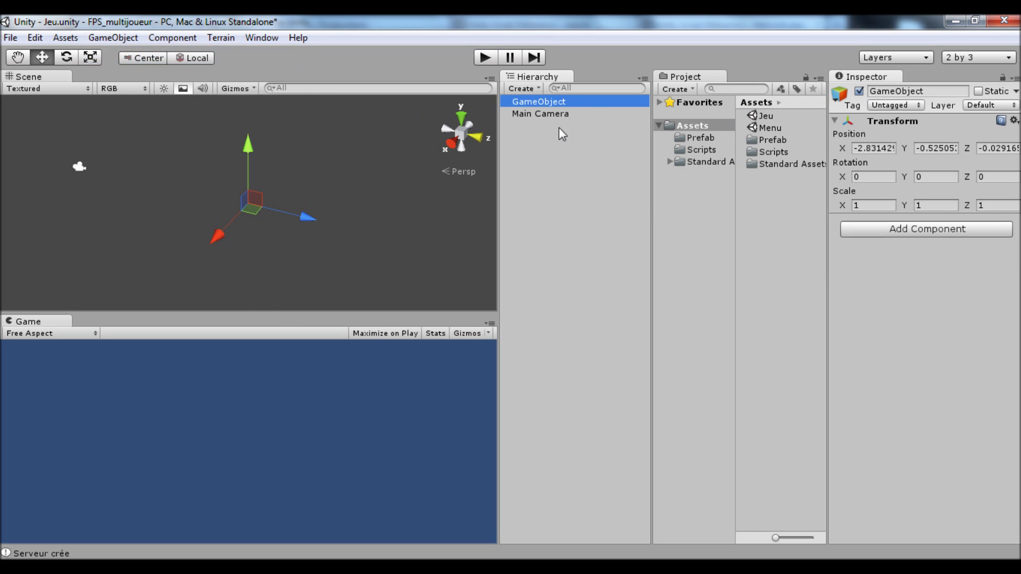
{"action": "left_click", "coordinate": [567, 101]}
{"action": "type", "text": "Chat"}
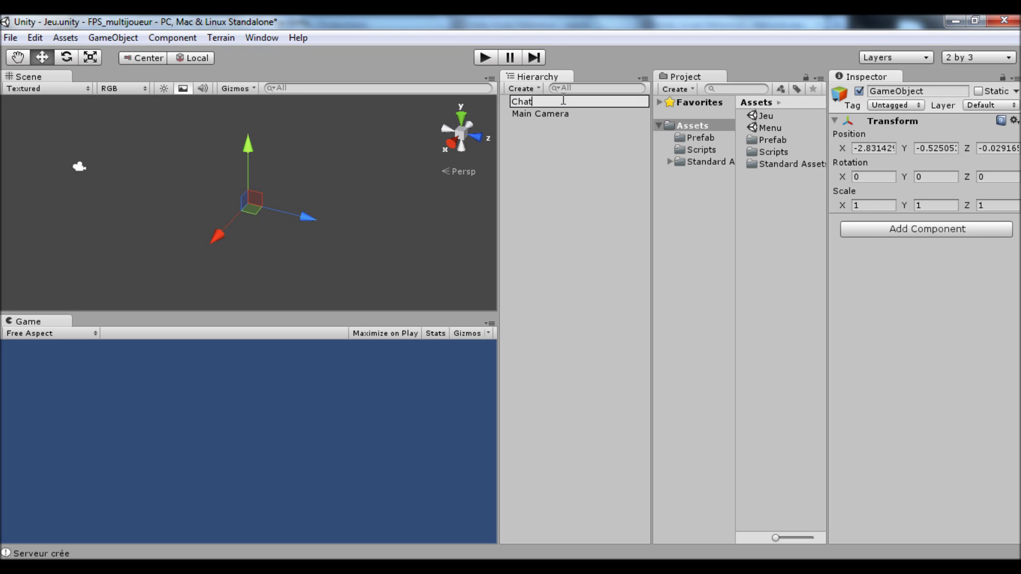
{"action": "key", "text": "Return"}
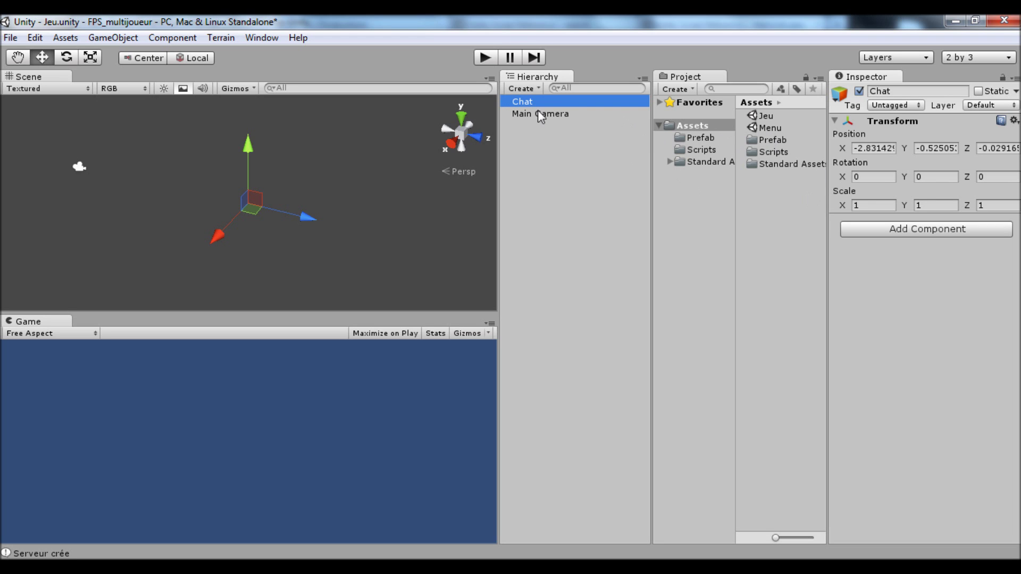
{"action": "double_click", "coordinate": [758, 152]}
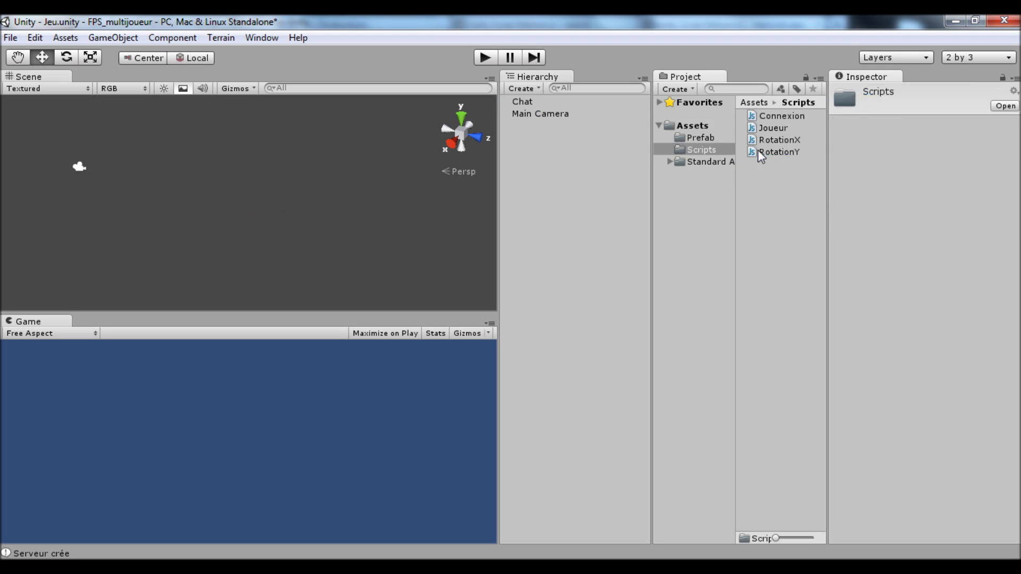
Create a new JavaScript named Chat in the Scripts folder and attach it to the Chat object
{"action": "right_click", "coordinate": [755, 187]}
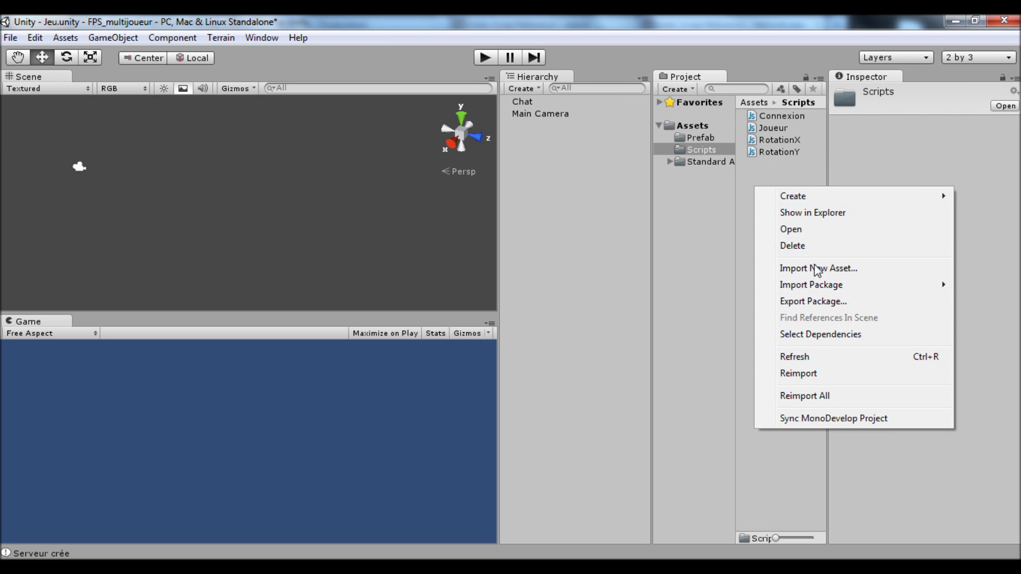
{"action": "mouse_move", "coordinate": [877, 195]}
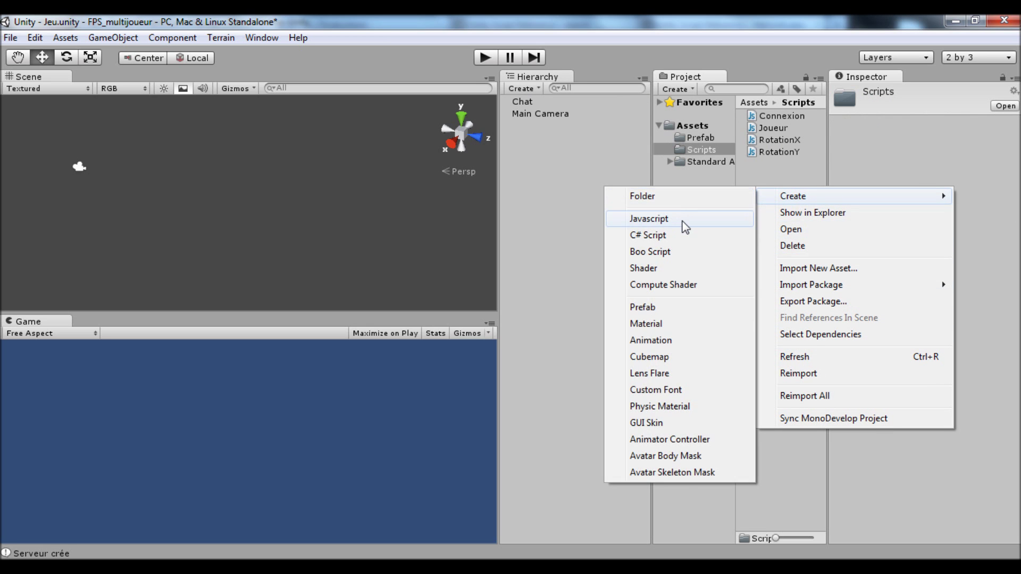
{"action": "left_click", "coordinate": [684, 225]}
{"action": "type", "text": "Chat"}
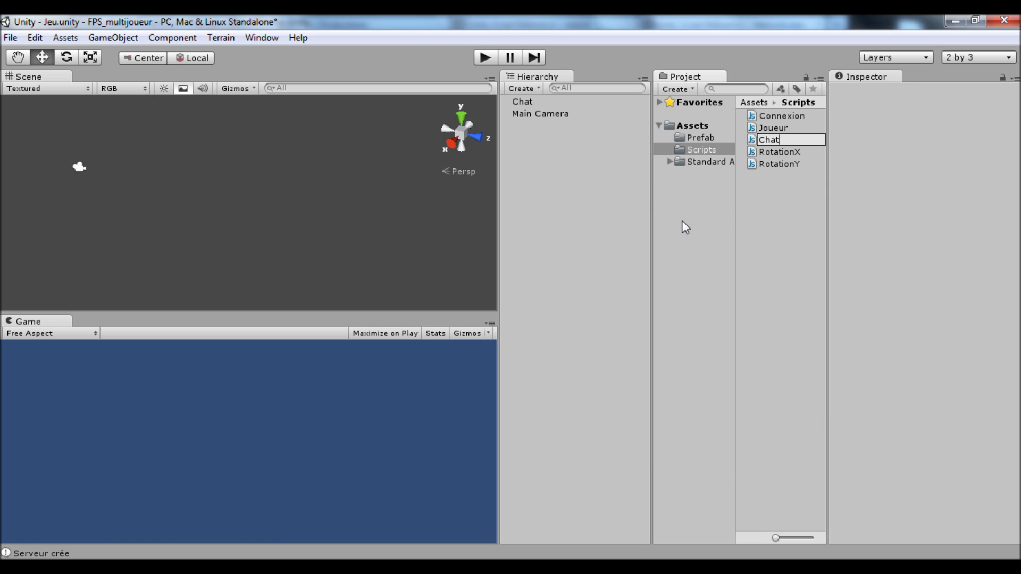
{"action": "key", "text": "Return"}
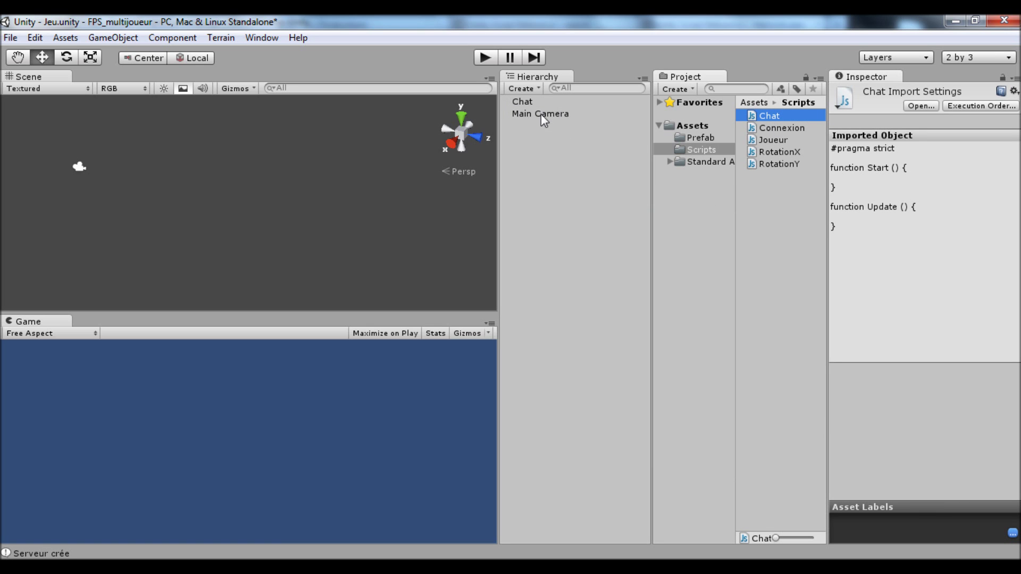
{"action": "left_click_drag", "start_coordinate": [760, 117], "coordinate": [543, 100]}
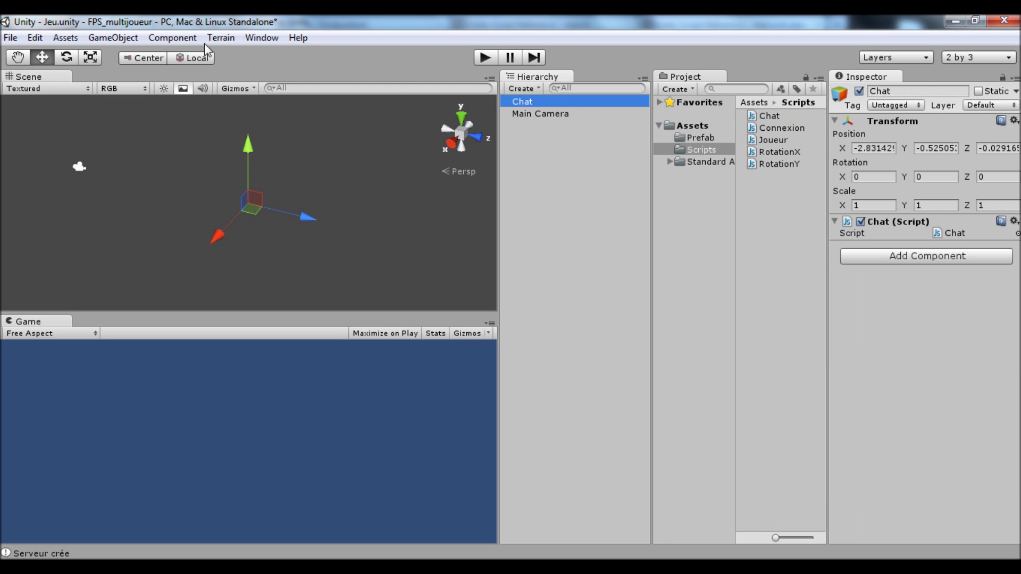
Add a Network View with State Synchronization Off to the Chat object, then open Chat.js
{"action": "left_click", "coordinate": [187, 38]}
{"action": "mouse_move", "coordinate": [191, 173]}
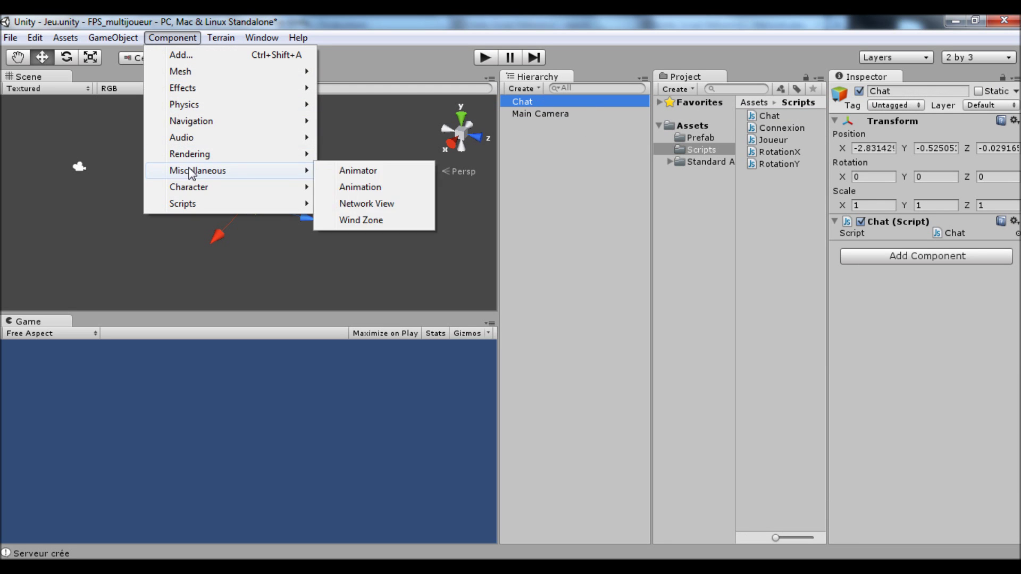
{"action": "left_click", "coordinate": [381, 209]}
{"action": "left_click", "coordinate": [955, 260]}
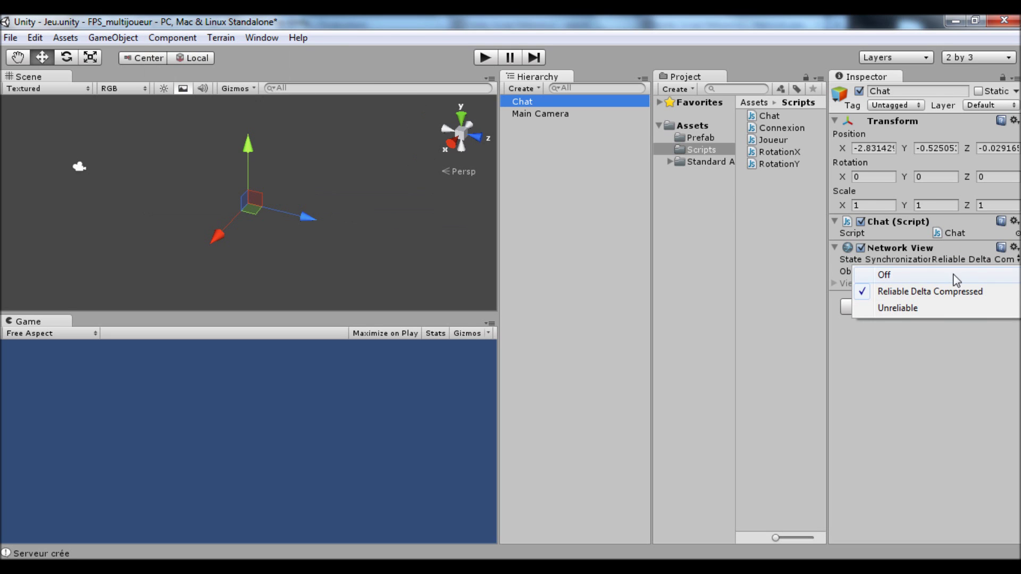
{"action": "left_click", "coordinate": [956, 275]}
{"action": "left_click", "coordinate": [776, 118]}
{"action": "double_click", "coordinate": [779, 128]}
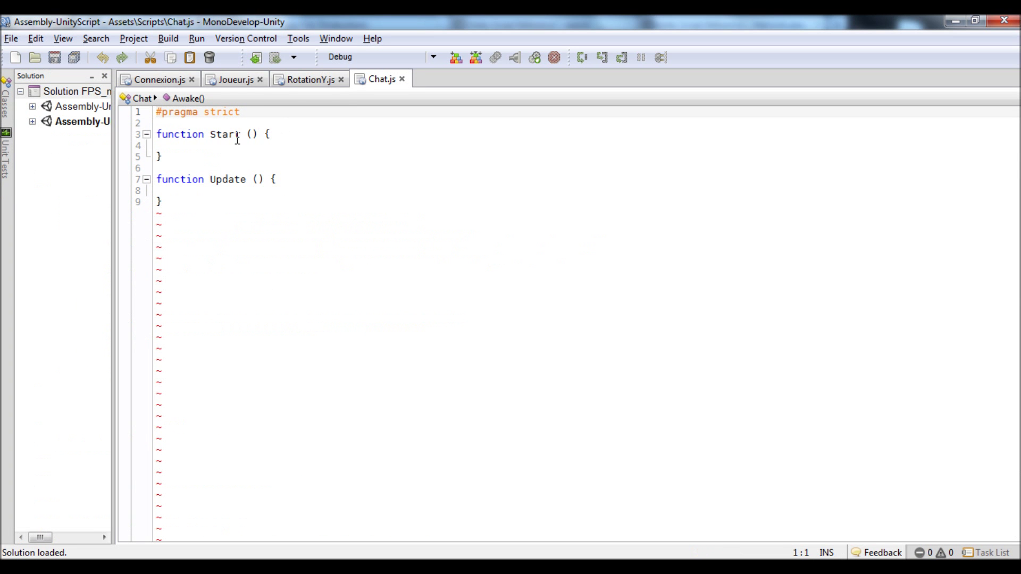
Declare var ligneChat = new String[4] under #pragma strict and save
{"action": "left_click", "coordinate": [250, 114]}
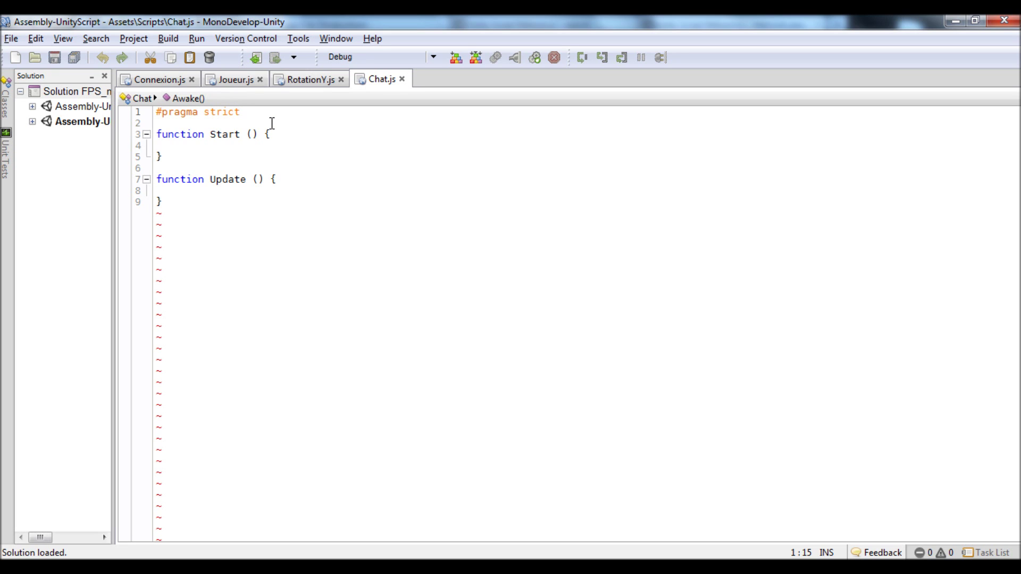
{"action": "key", "text": "Return"}
{"action": "key", "text": "Return"}
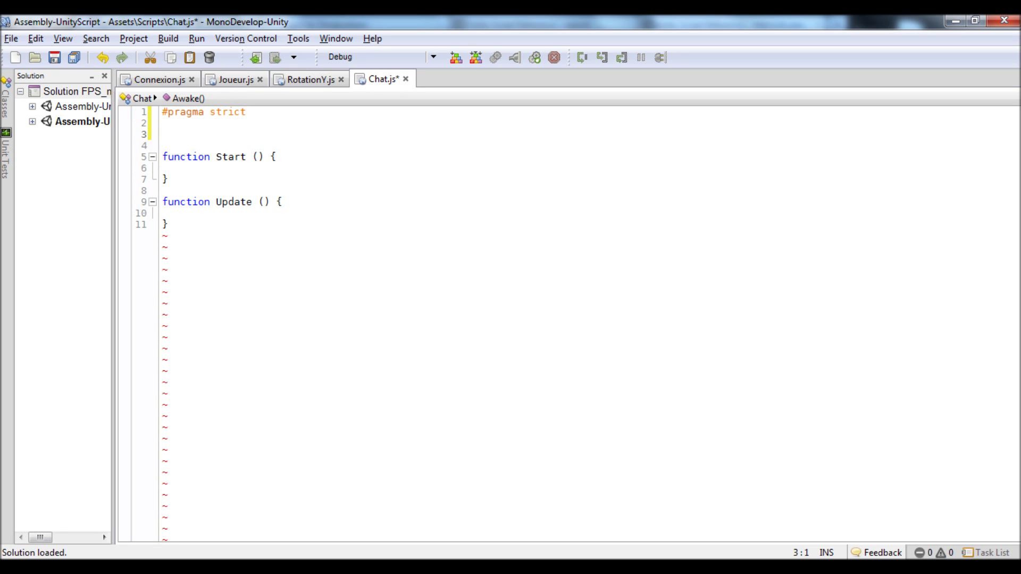
{"action": "type", "text": "var "}
{"action": "type", "text": "lig"}
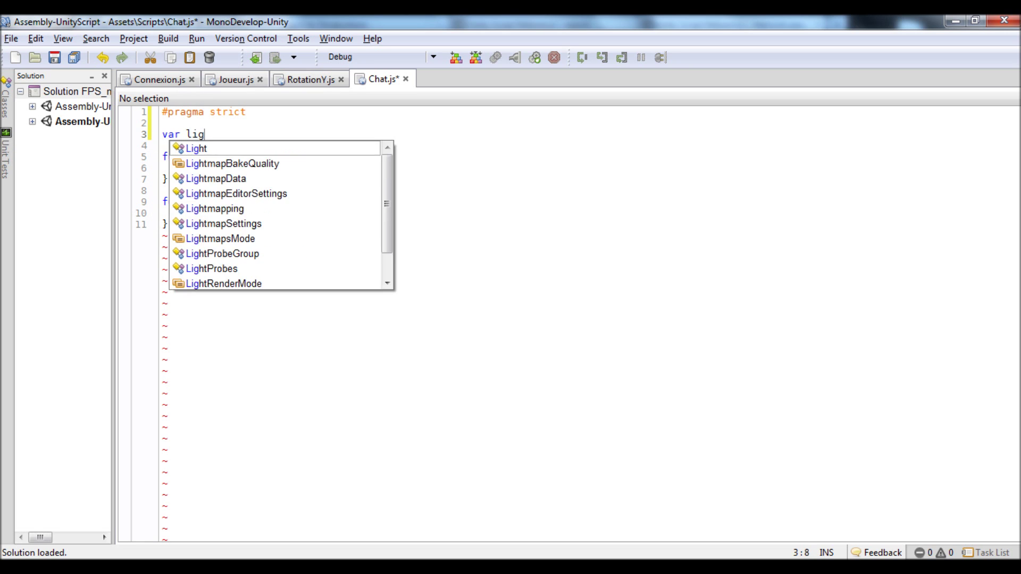
{"action": "type", "text": "neChat"}
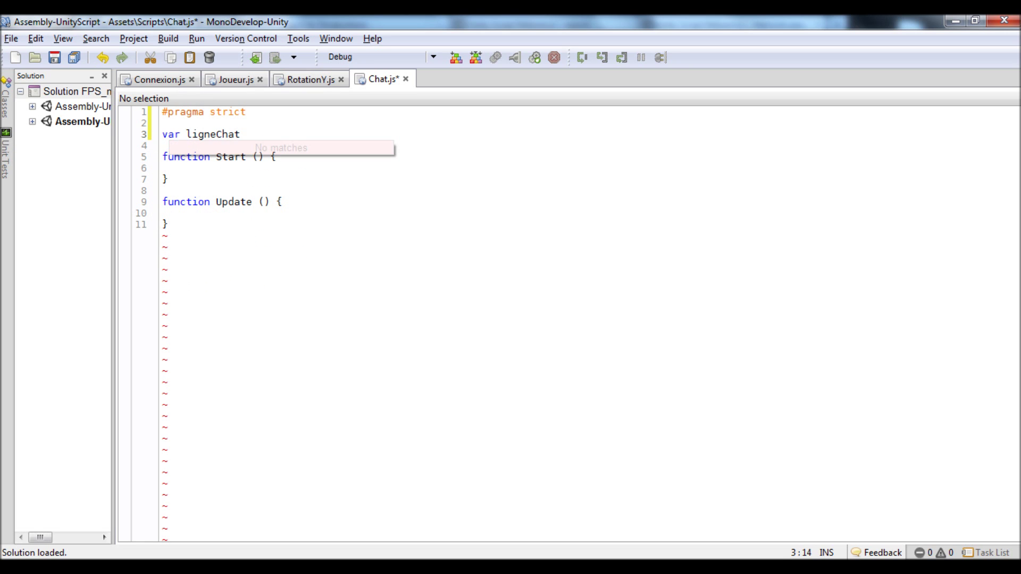
{"action": "type", "text": " = new String"}
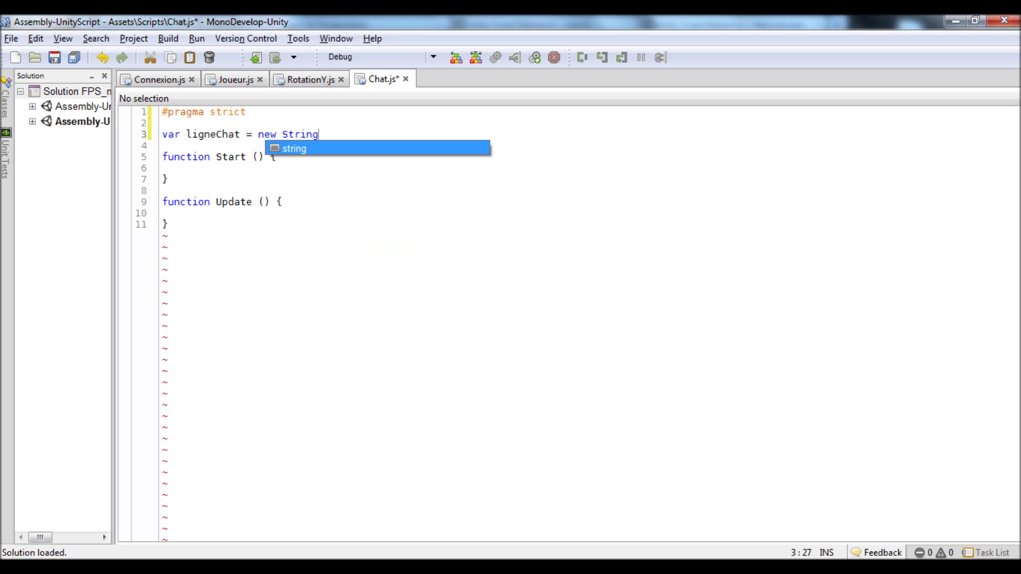
{"action": "key", "text": "Escape"}
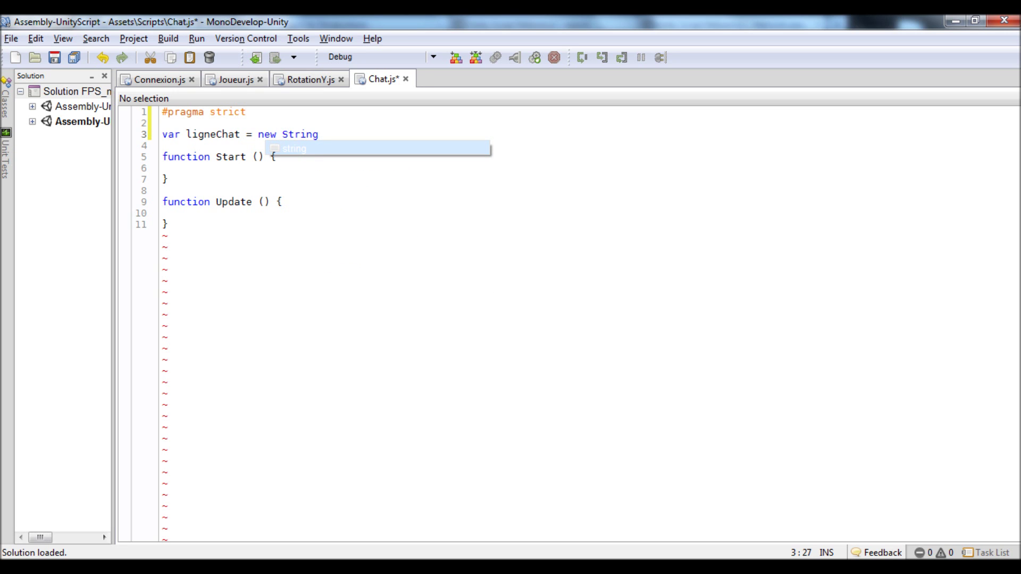
{"action": "type", "text": "[]"}
{"action": "type", "text": ";"}
{"action": "type", "text": "4"}
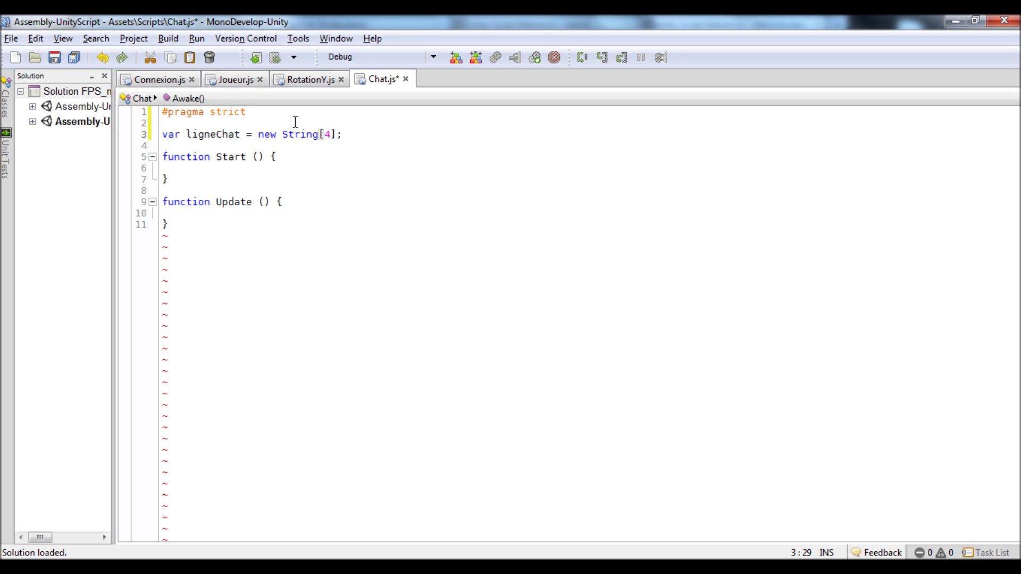
{"action": "key", "text": "ctrl+s"}
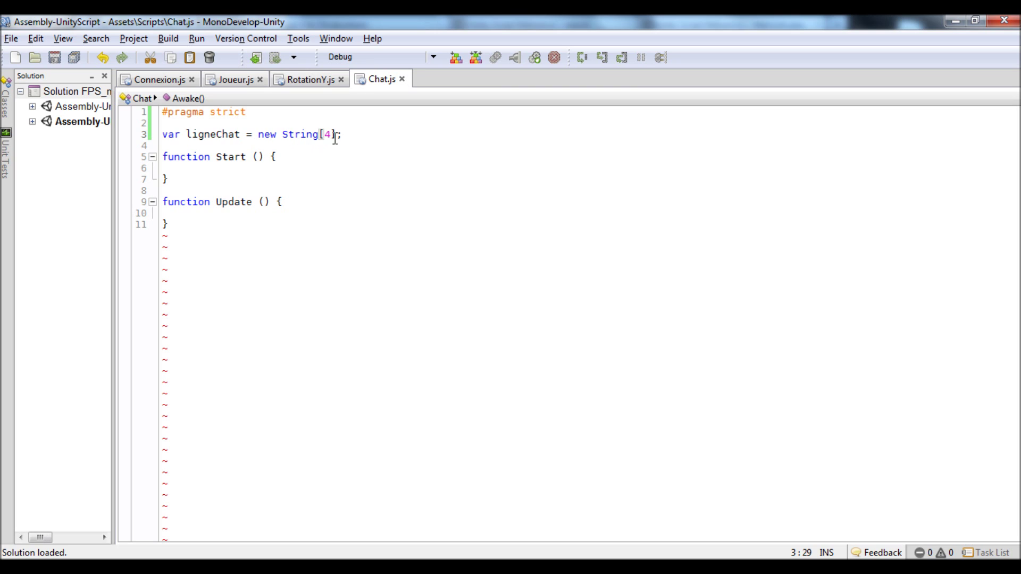
Delete the Start function and rename Update to OnGUI, then save
{"action": "left_click_drag", "start_coordinate": [208, 178], "coordinate": [141, 158]}
{"action": "key", "text": "BackSpace"}
{"action": "key", "text": "BackSpace"}
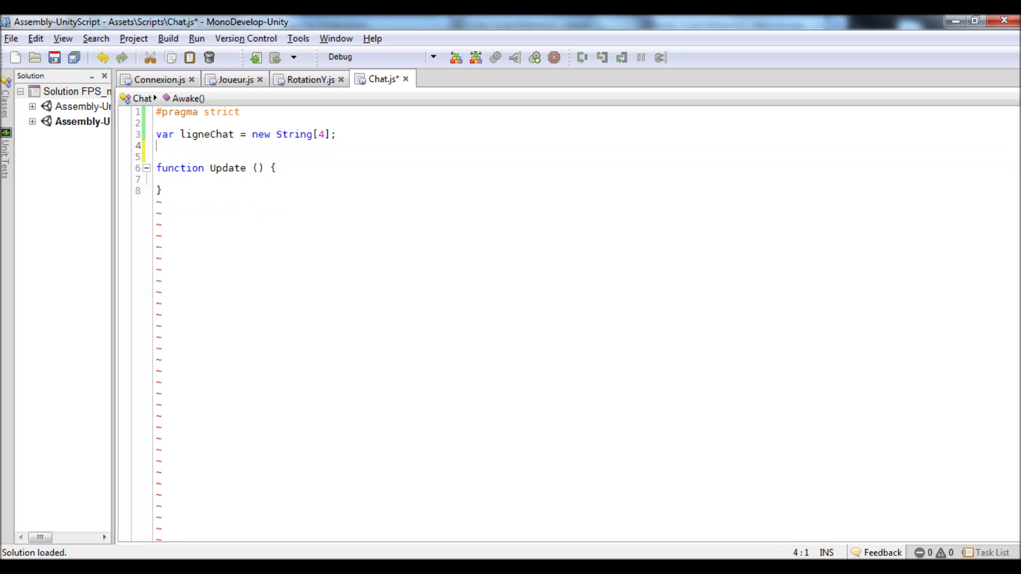
{"action": "key", "text": "BackSpace"}
{"action": "left_click", "coordinate": [288, 159]}
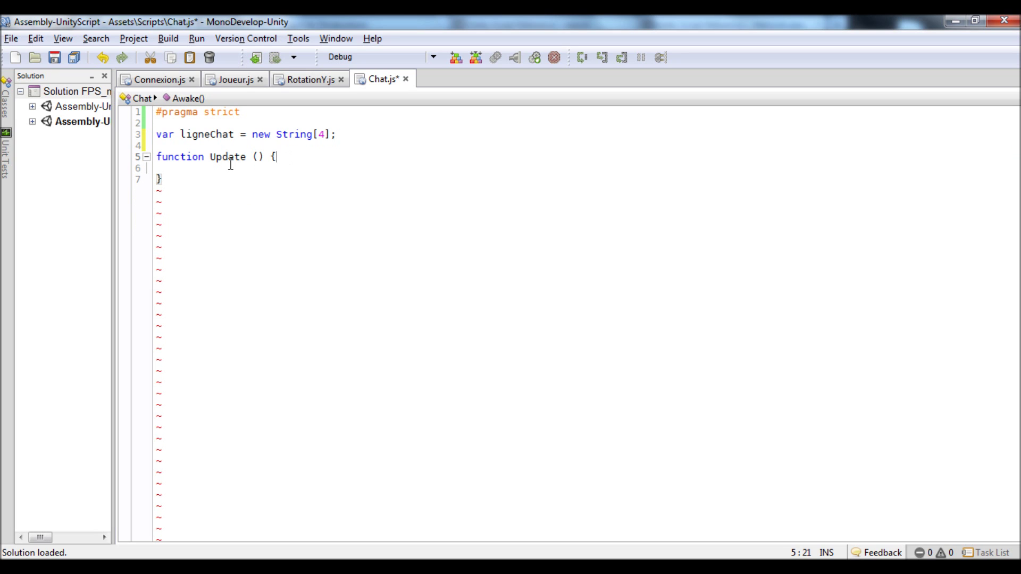
{"action": "left_click_drag", "start_coordinate": [247, 157], "coordinate": [213, 160]}
{"action": "type", "text": "OnGUI"}
{"action": "key", "text": "ctrl+s"}
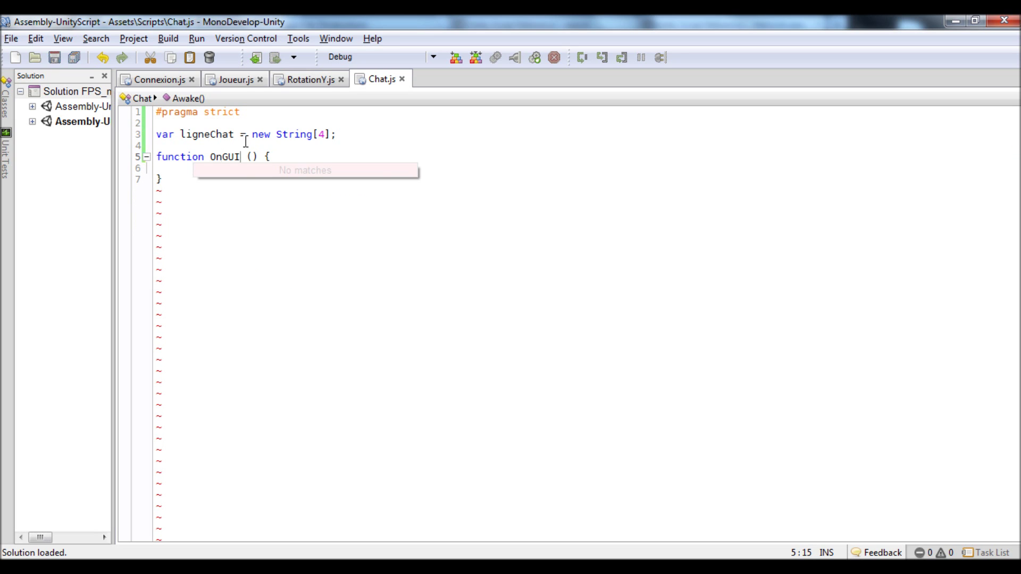
Begin a GUI.TextField line inside the OnGUI function
{"action": "left_click_drag", "start_coordinate": [344, 135], "coordinate": [152, 131]}
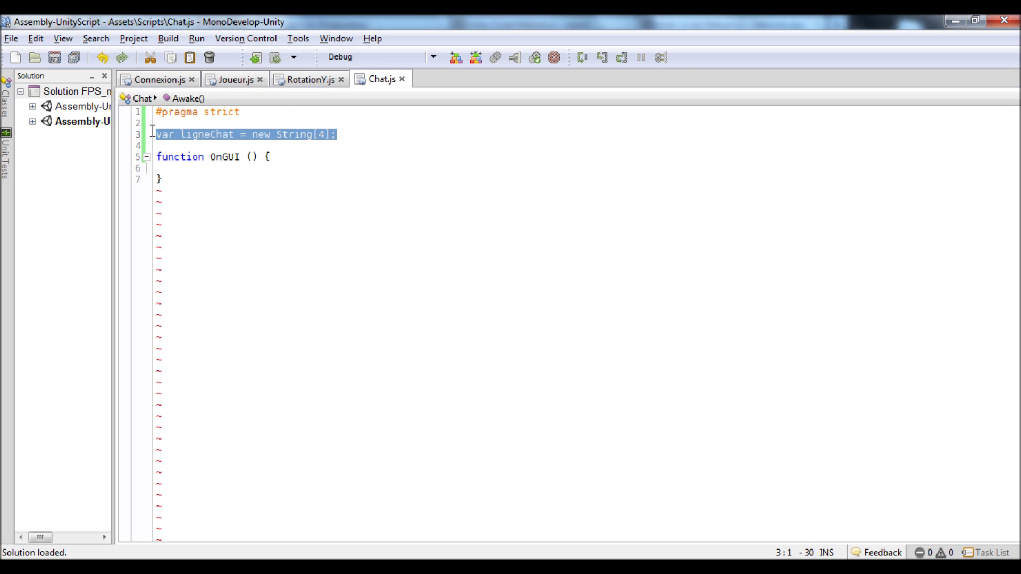
{"action": "left_click", "coordinate": [250, 158]}
{"action": "left_click", "coordinate": [280, 159]}
{"action": "key", "text": "Return"}
{"action": "key", "text": "Return"}
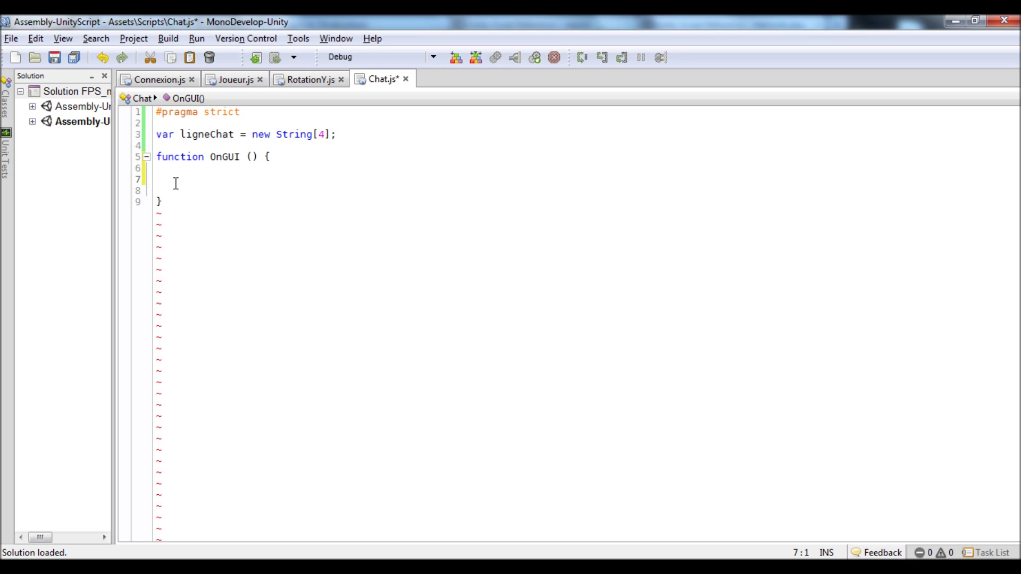
{"action": "type", "text": "GUI"}
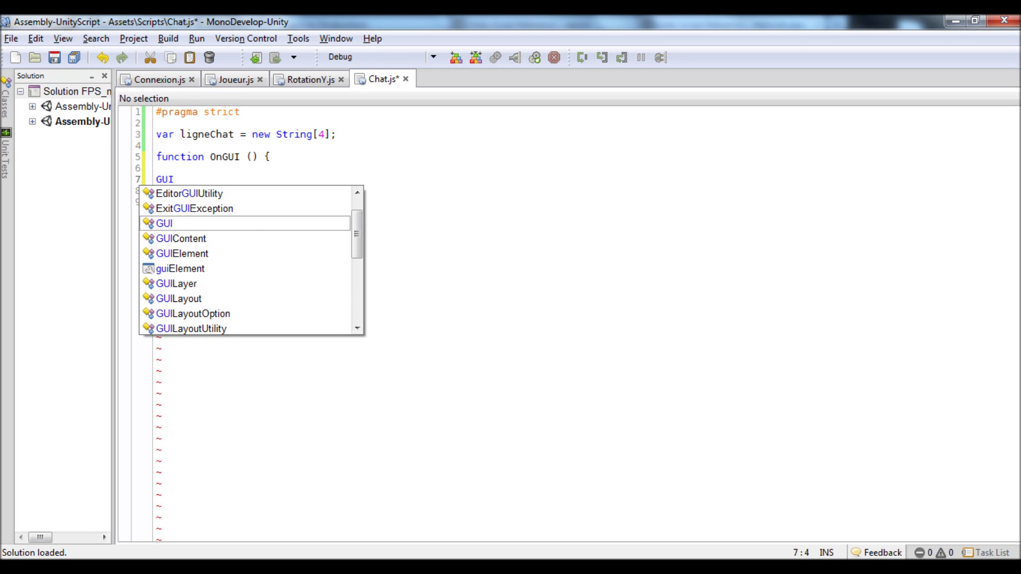
{"action": "type", "text": ".TextF"}
Complete the GUI.TextField call and declare var texteChat : String below ligneChat, then save
{"action": "key", "text": "Return"}
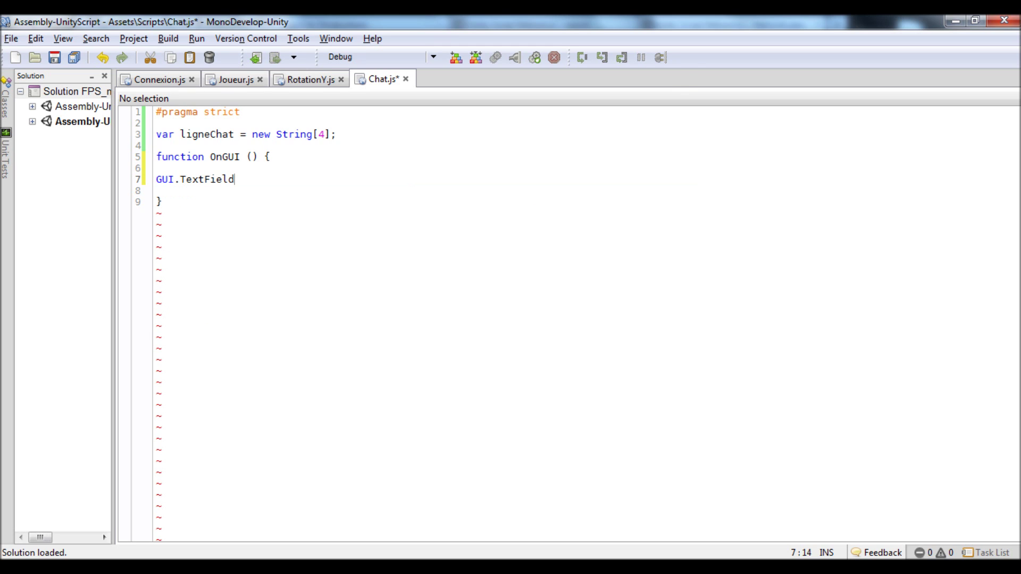
{"action": "type", "text": "();"}
{"action": "left_click", "coordinate": [348, 134]}
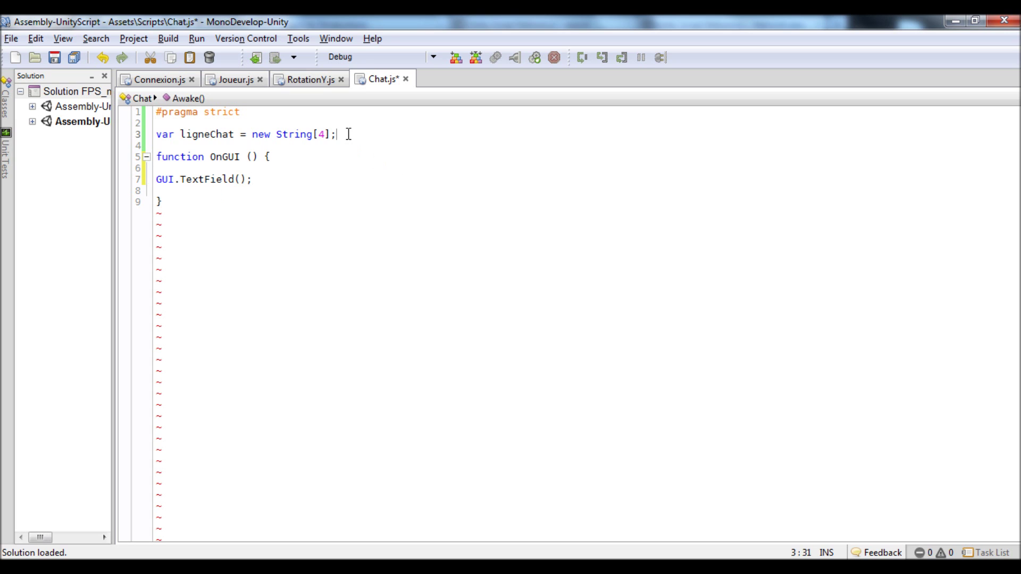
{"action": "key", "text": "Return"}
{"action": "type", "text": "var texte"}
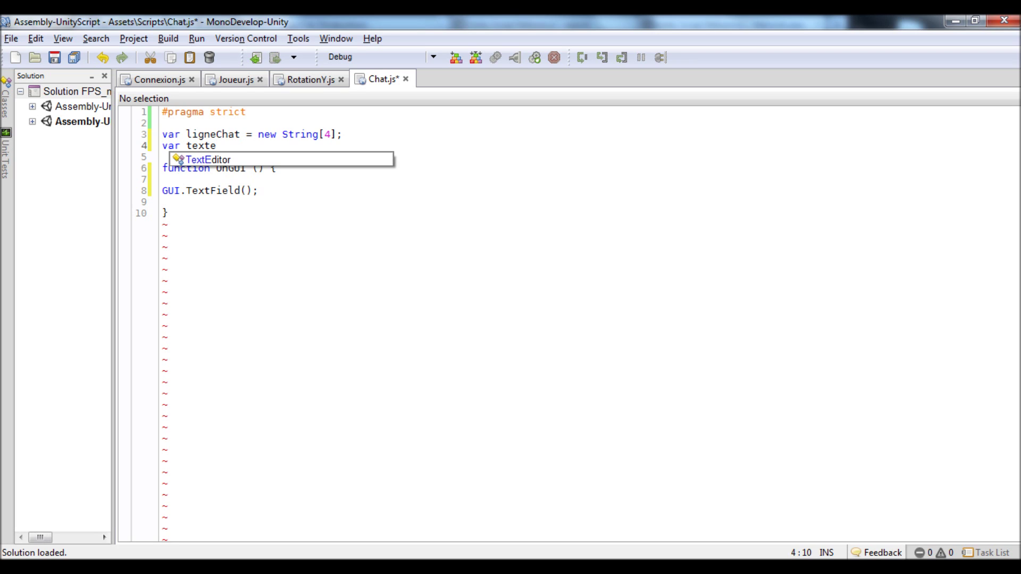
{"action": "type", "text": "Chat"}
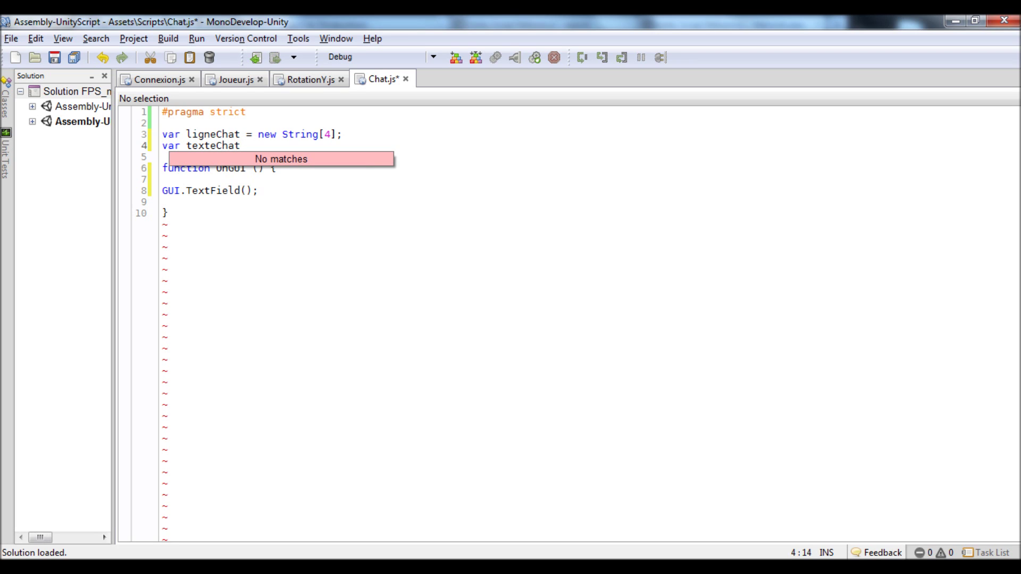
{"action": "type", "text": " : String;"}
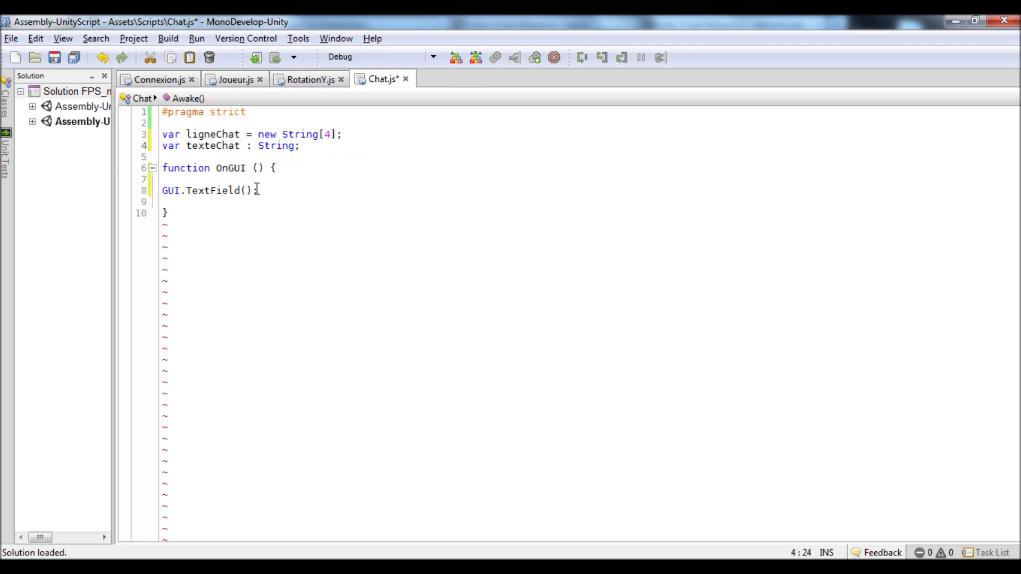
{"action": "key", "text": "ctrl+s"}
Assign texteChat = GUI.TextField(Rect(0, Screen.height-20, 200, 20), texteChat) and save
{"action": "left_click_drag", "start_coordinate": [241, 148], "coordinate": [190, 148]}
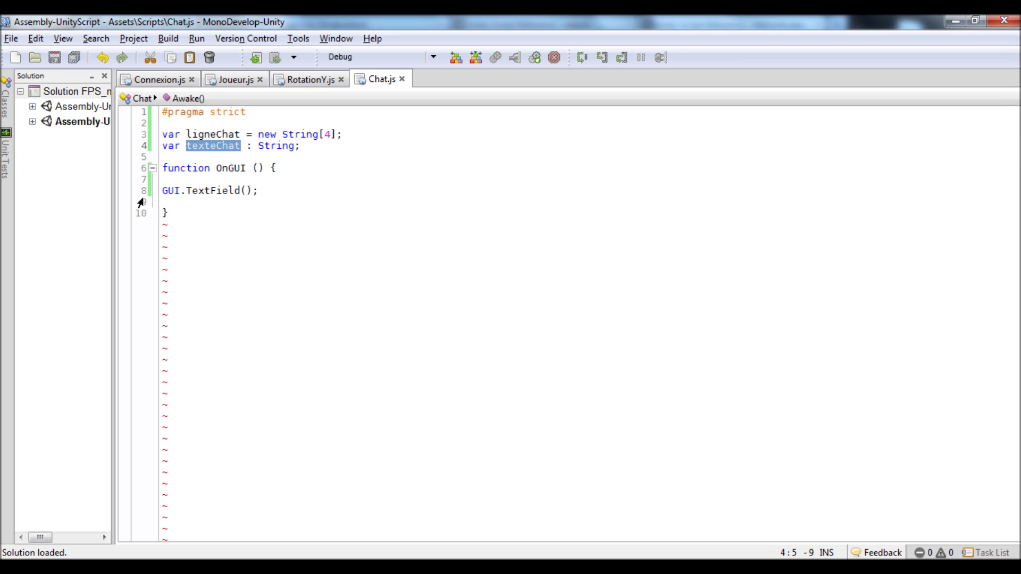
{"action": "left_click", "coordinate": [162, 191]}
{"action": "type", "text": "texteChat ="}
{"action": "left_click", "coordinate": [316, 190]}
{"action": "type", "text": "Rect(), "}
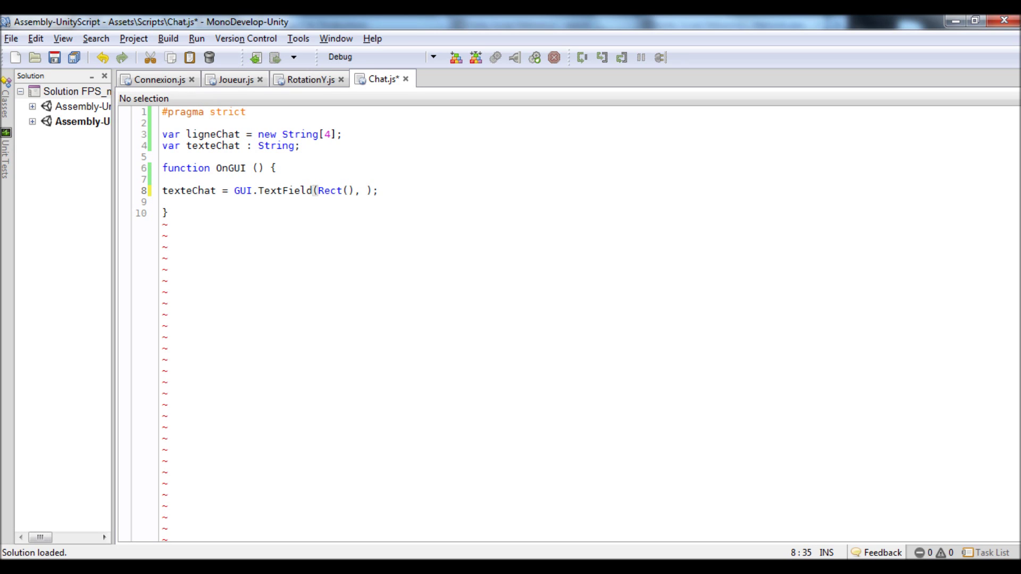
{"action": "type", "text": "texteChat"}
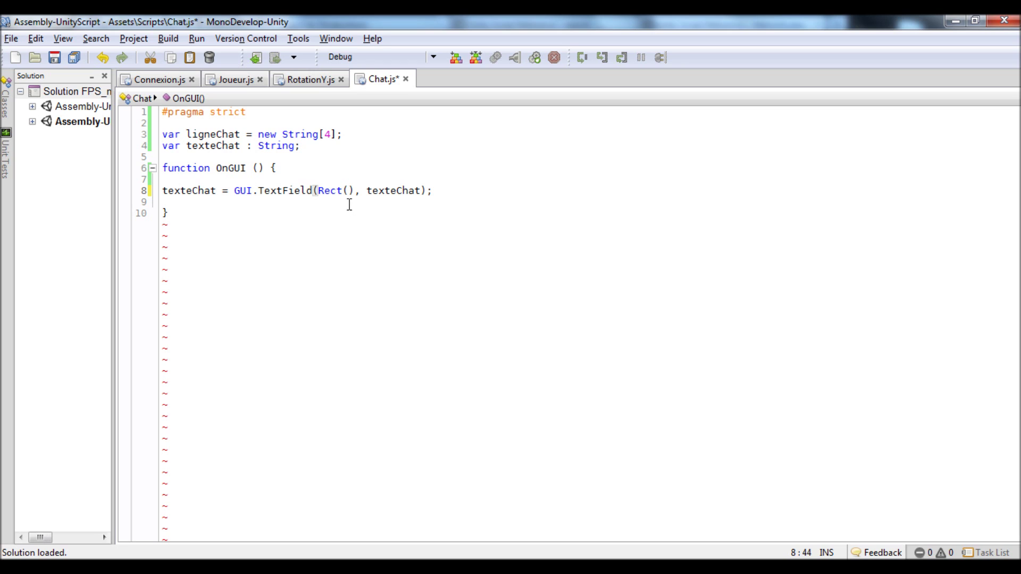
{"action": "key", "text": "ctrl+s"}
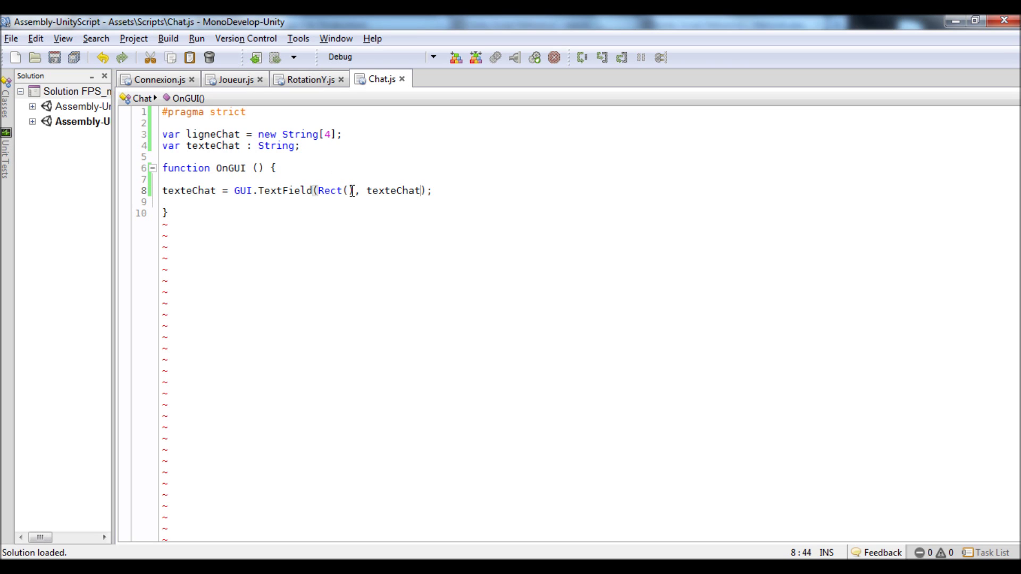
{"action": "left_click", "coordinate": [351, 191]}
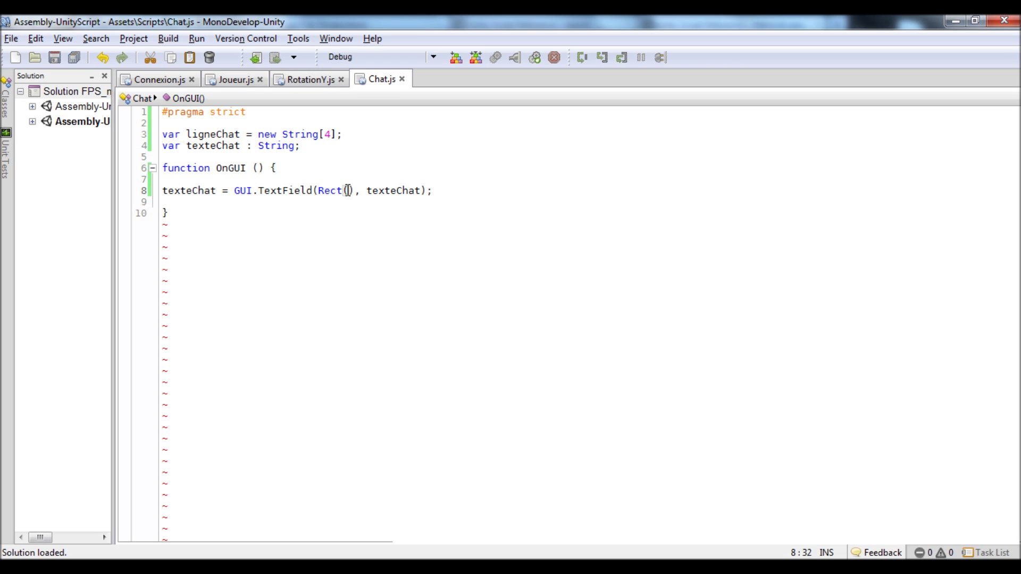
{"action": "type", "text": "0, "}
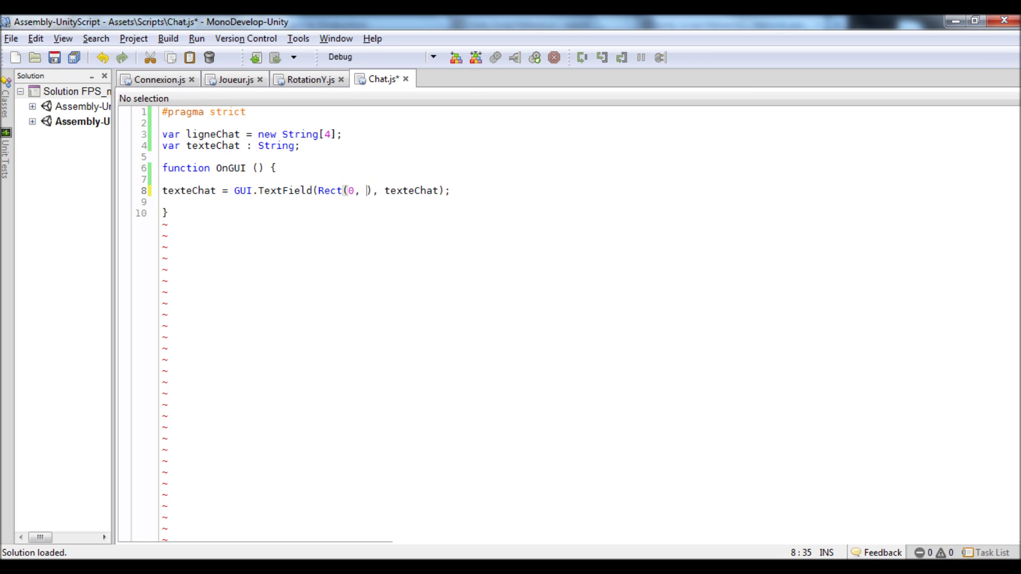
{"action": "type", "text": "Sc"}
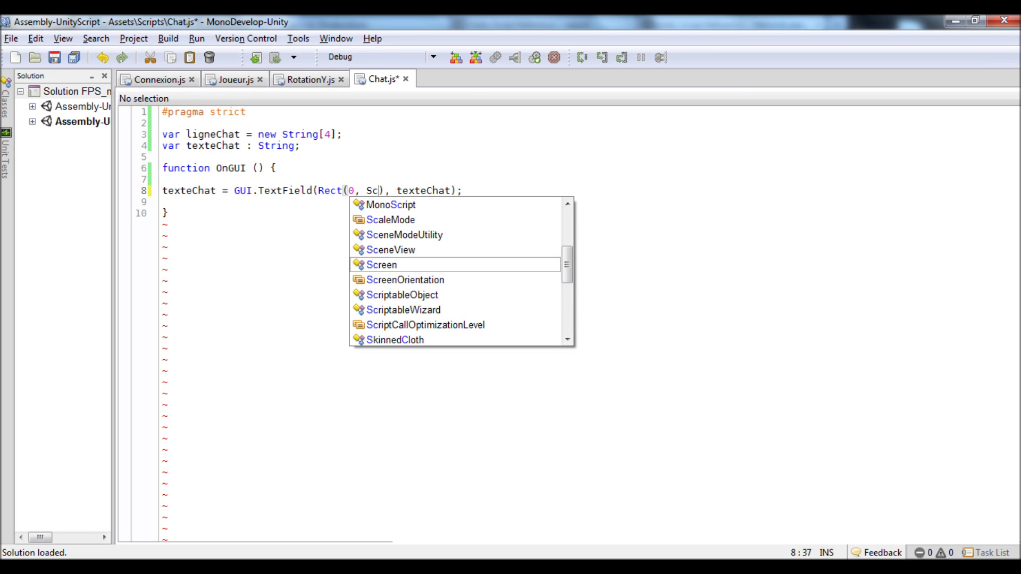
{"action": "type", "text": "reen.height"}
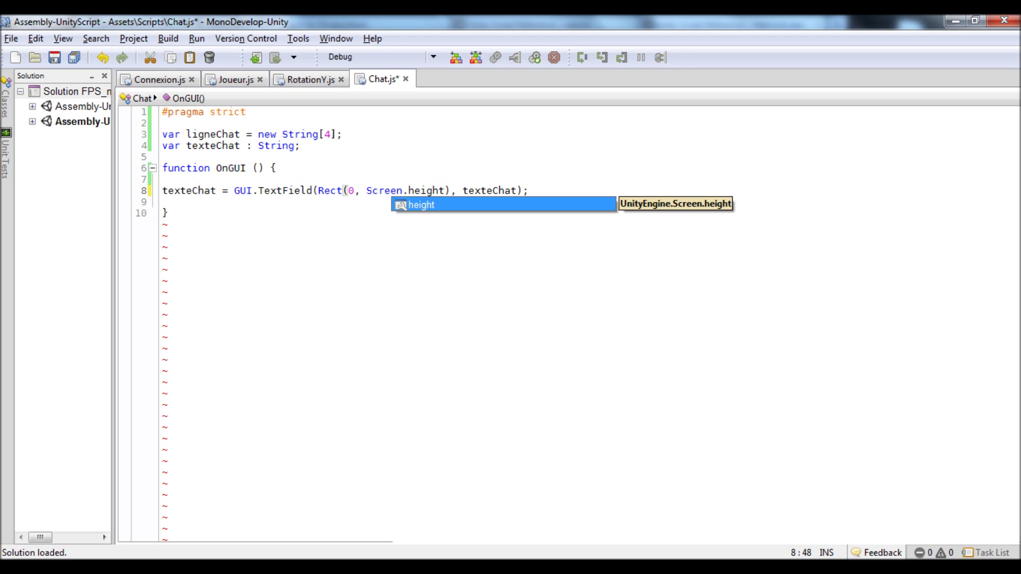
{"action": "type", "text": "-20"}
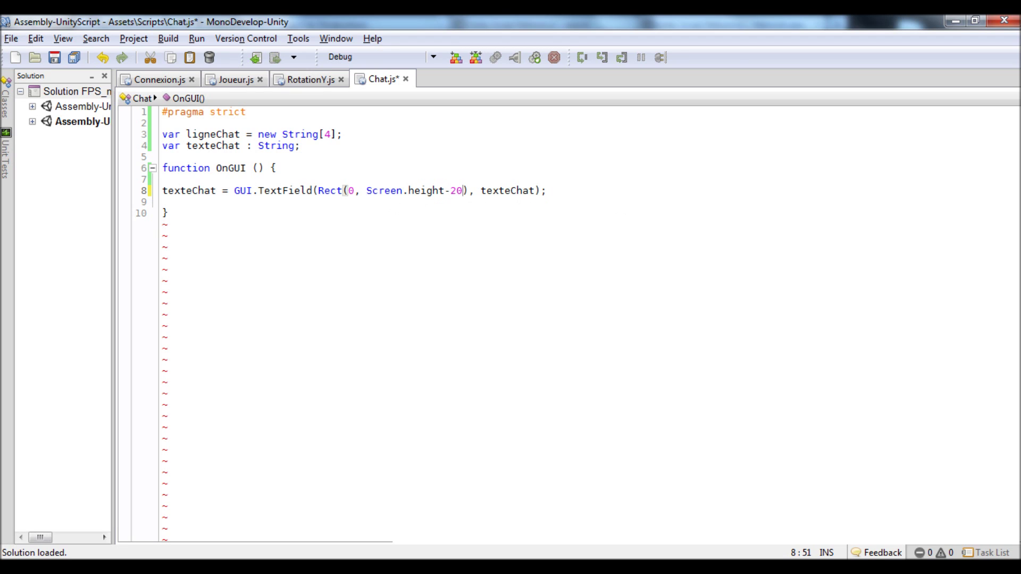
{"action": "type", "text": ", "}
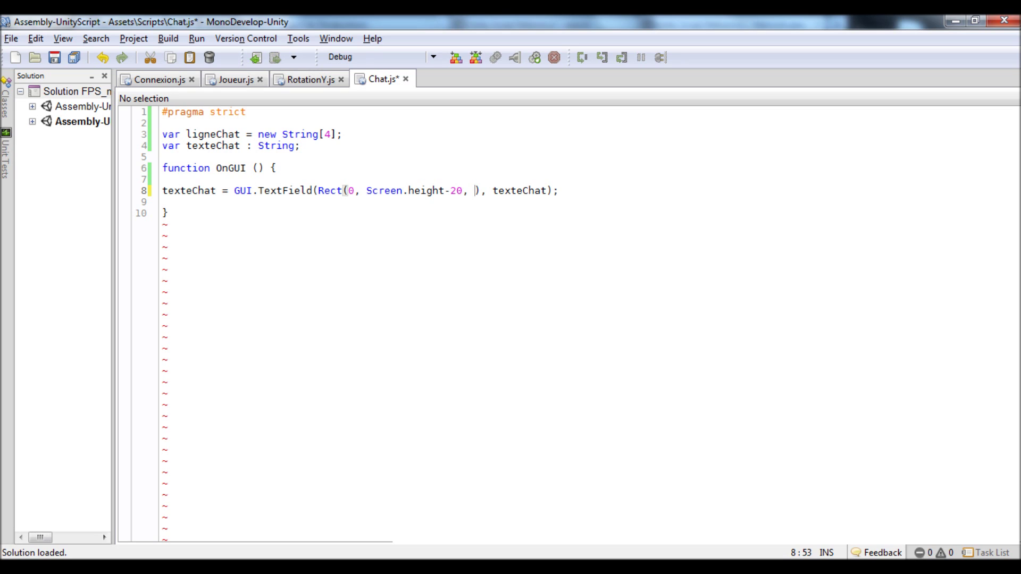
{"action": "type", "text": "200, 20"}
{"action": "key", "text": "ctrl+s"}
{"action": "key", "text": "alt+Tab"}
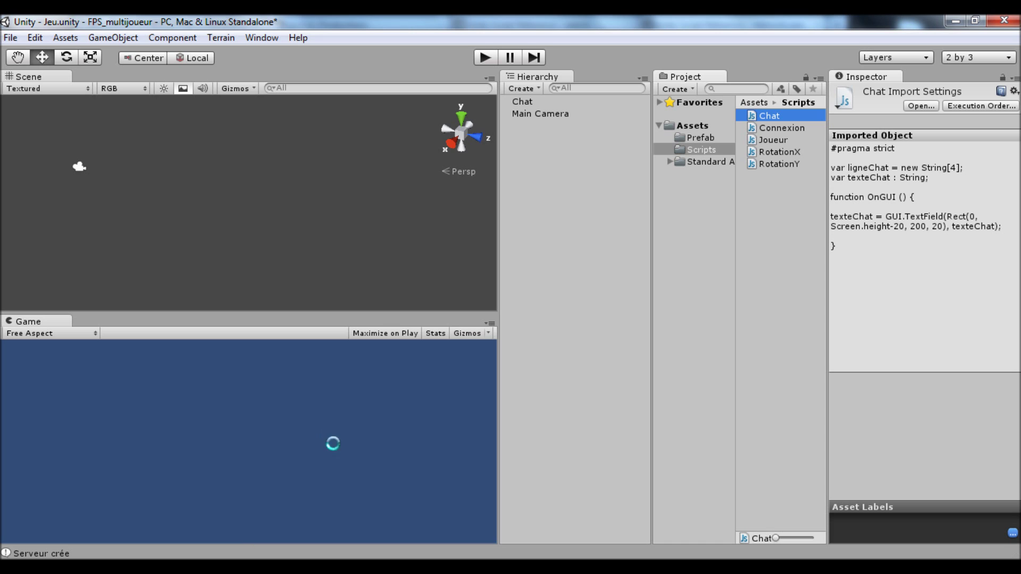
Run Play mode, send 'Salut' through the chat field, then stop the game
{"action": "left_click", "coordinate": [484, 57]}
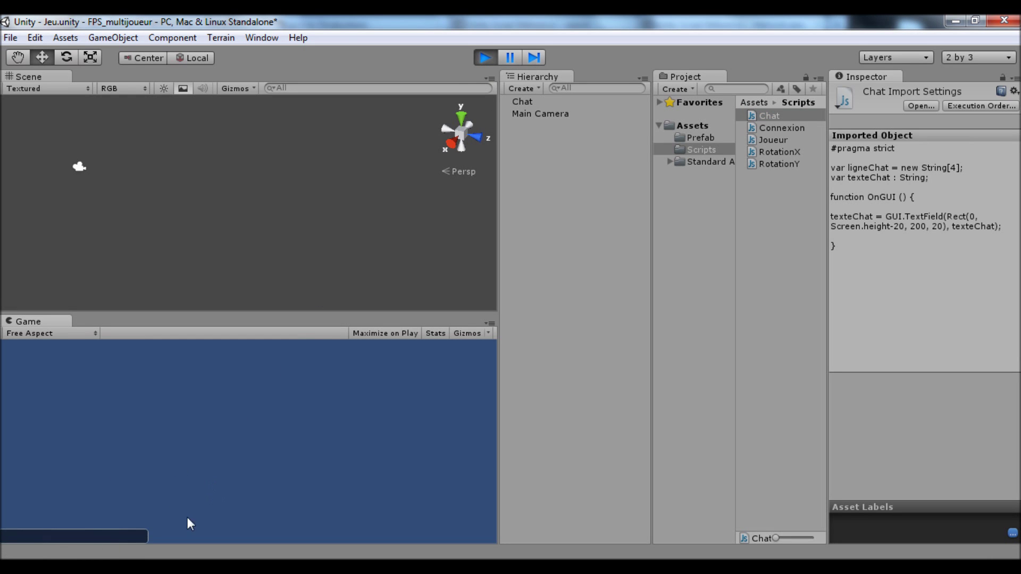
{"action": "type", "text": "Salut"}
{"action": "key", "text": "Return"}
{"action": "left_click", "coordinate": [485, 57]}
Add an empty if block below the text field line, testing a GUI.Button
{"action": "key", "text": "alt+Tab"}
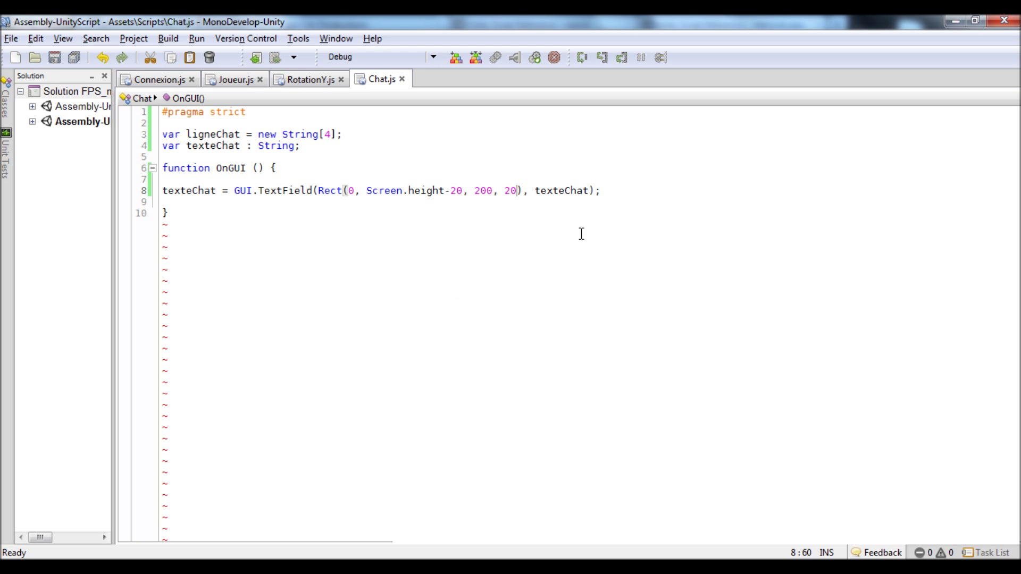
{"action": "left_click", "coordinate": [613, 190]}
{"action": "key", "text": "Return"}
{"action": "key", "text": "Return"}
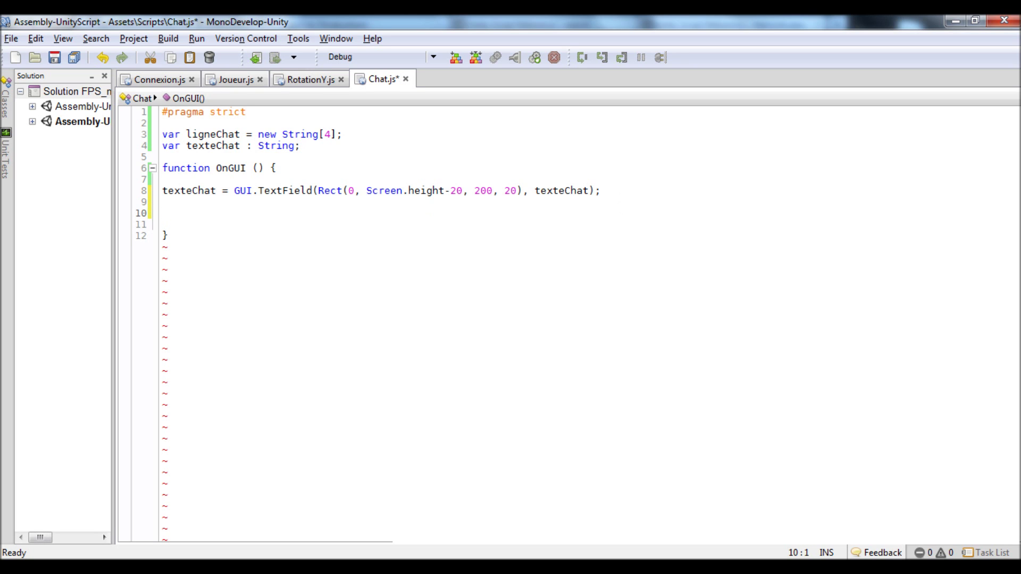
{"action": "key", "text": "Tab"}
{"action": "type", "text": "if(){"}
{"action": "key", "text": "Return"}
{"action": "key", "text": "Return"}
{"action": "type", "text": "}"}
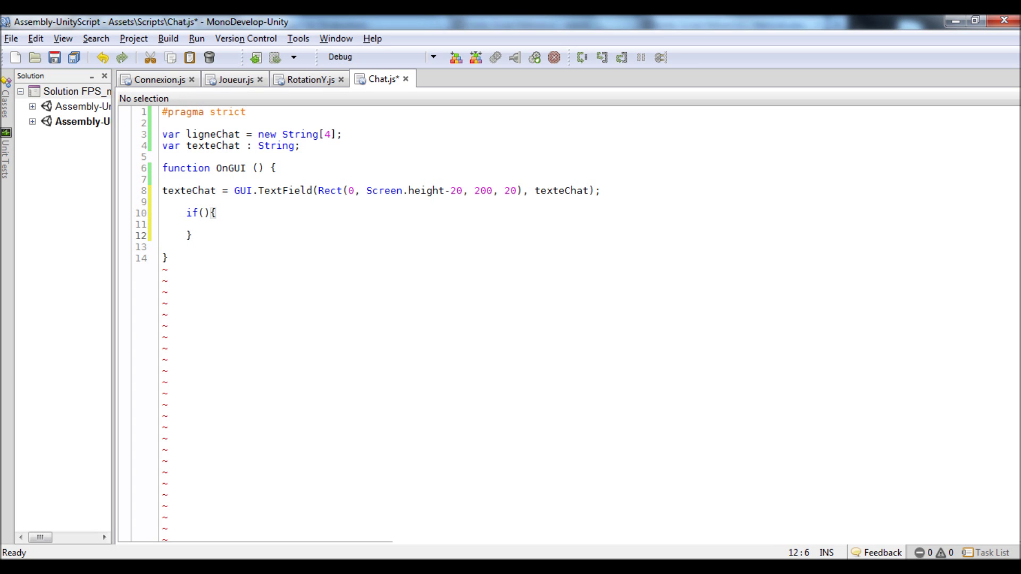
{"action": "left_click", "coordinate": [206, 214]}
{"action": "type", "text": "GUI.Butt"}
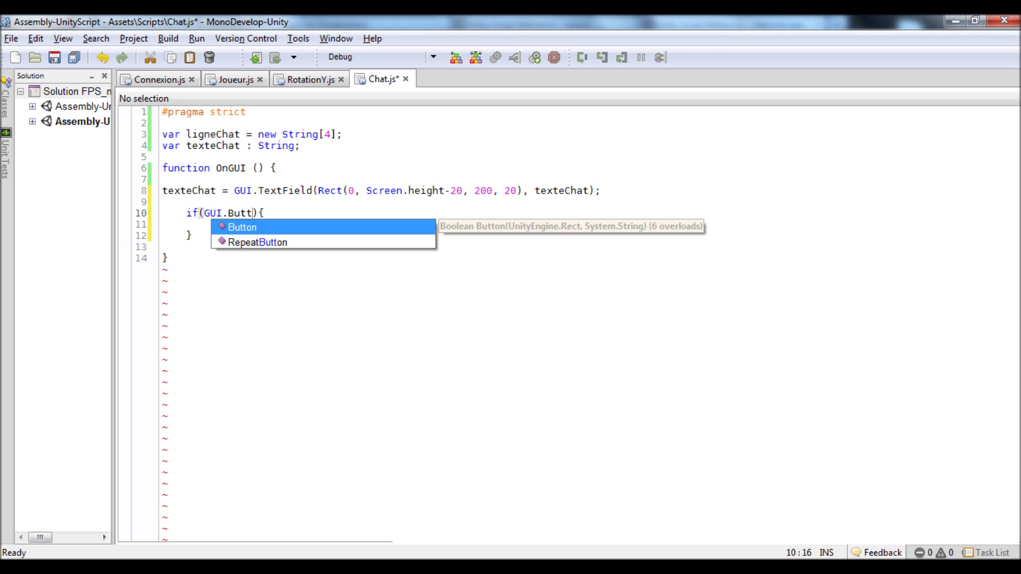
{"action": "key", "text": "Return"}
{"action": "type", "text": "("}
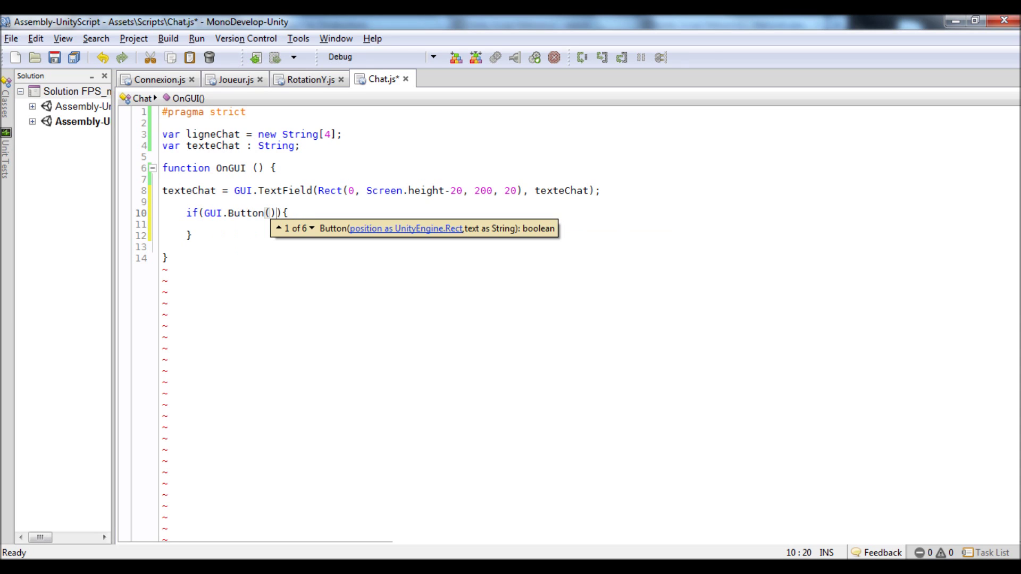
Give the button Rect(200, Screen.height-20, 100, 20) and the label 'Envoyer', then save
{"action": "left_click", "coordinate": [268, 213]}
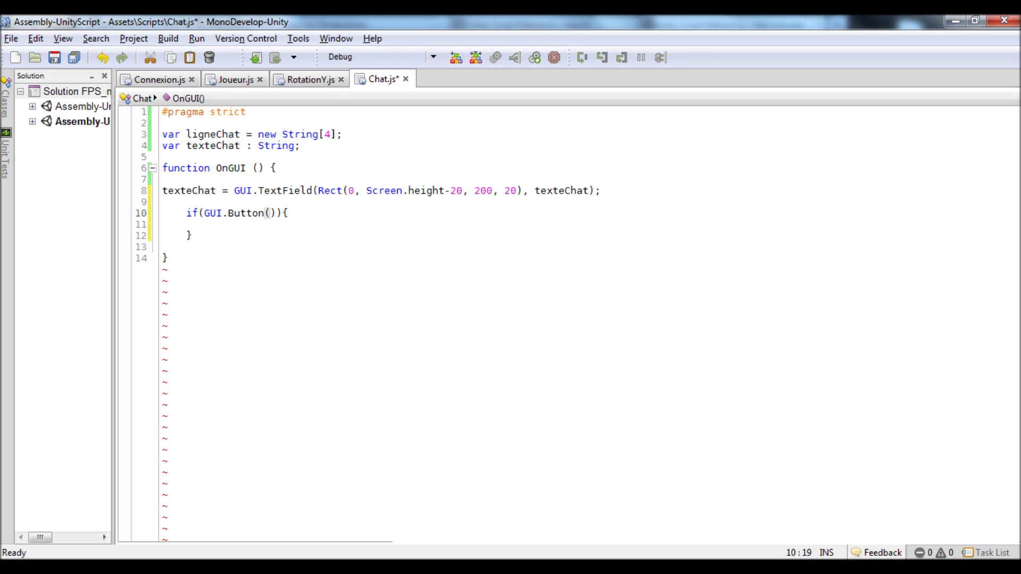
{"action": "type", "text": "Rect(), \""}
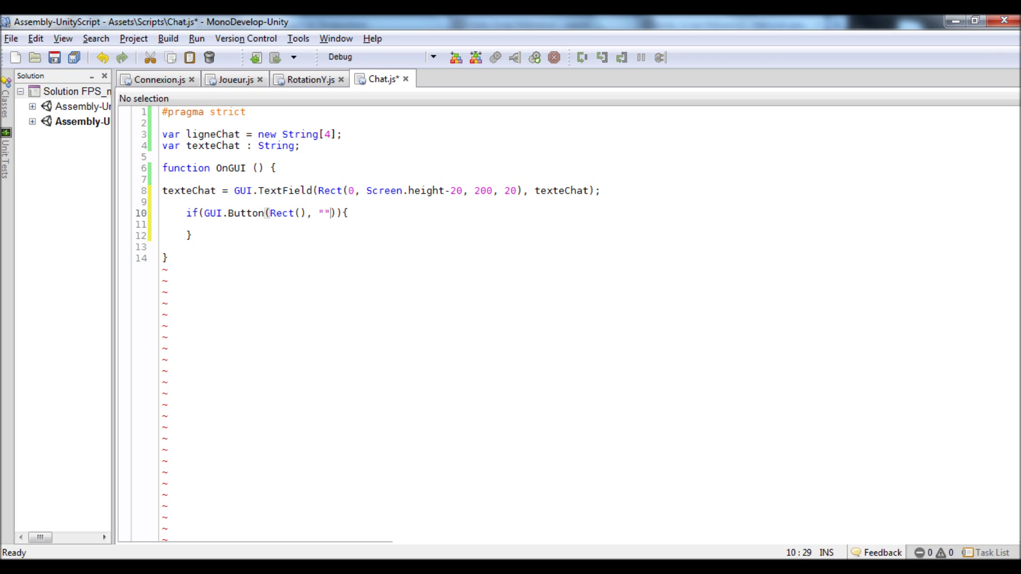
{"action": "type", "text": "Envoyer"}
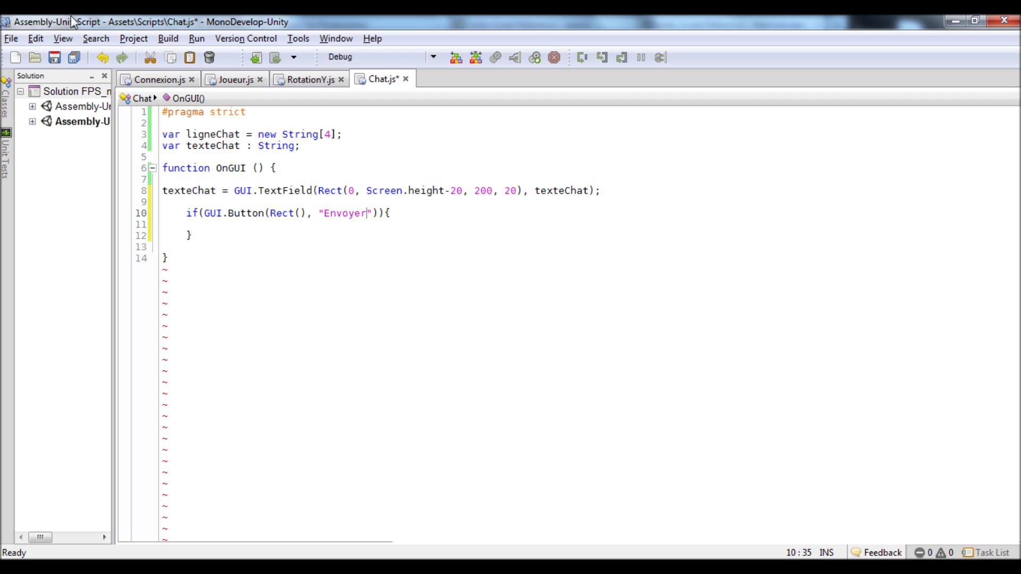
{"action": "left_click", "coordinate": [298, 212]}
{"action": "type", "text": "0"}
{"action": "key", "text": "BackSpace"}
{"action": "type", "text": "200, "}
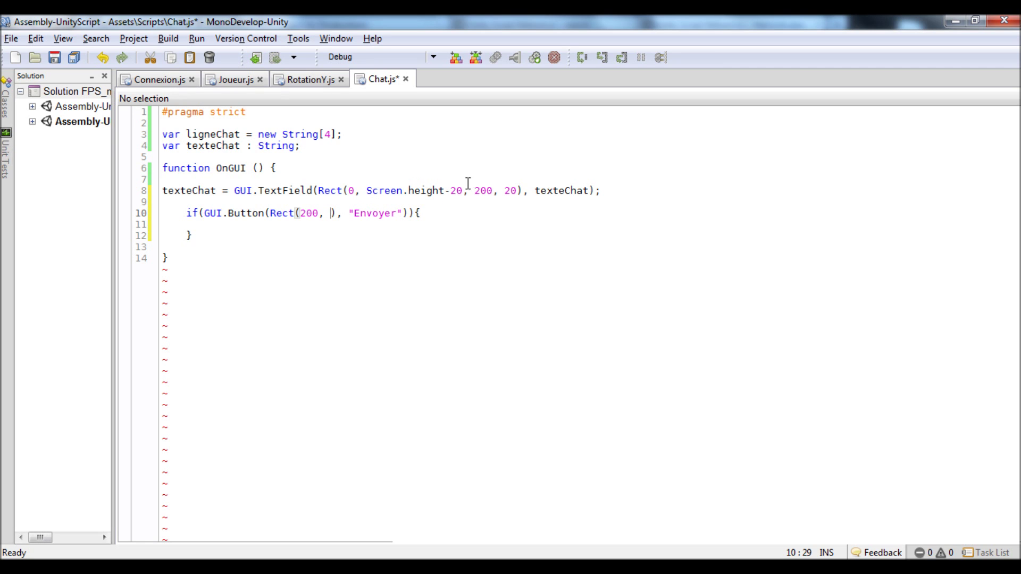
{"action": "type", "text": "Screen"}
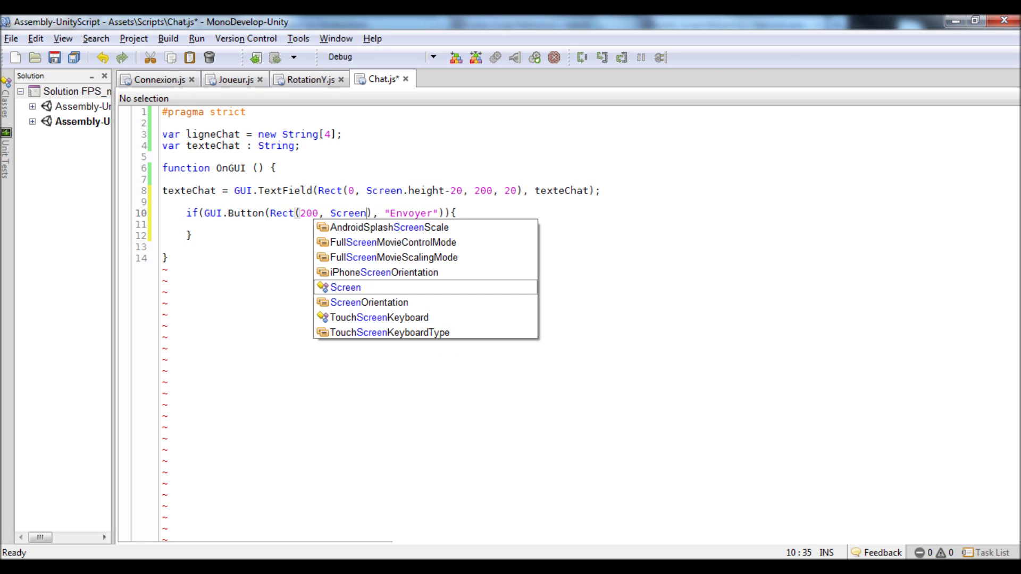
{"action": "type", "text": ".height"}
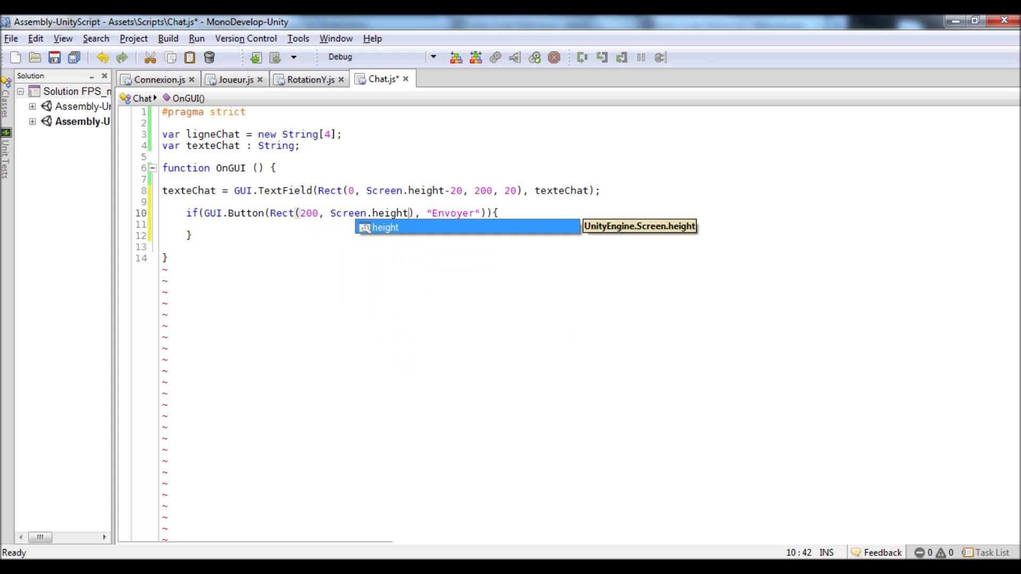
{"action": "type", "text": "-20"}
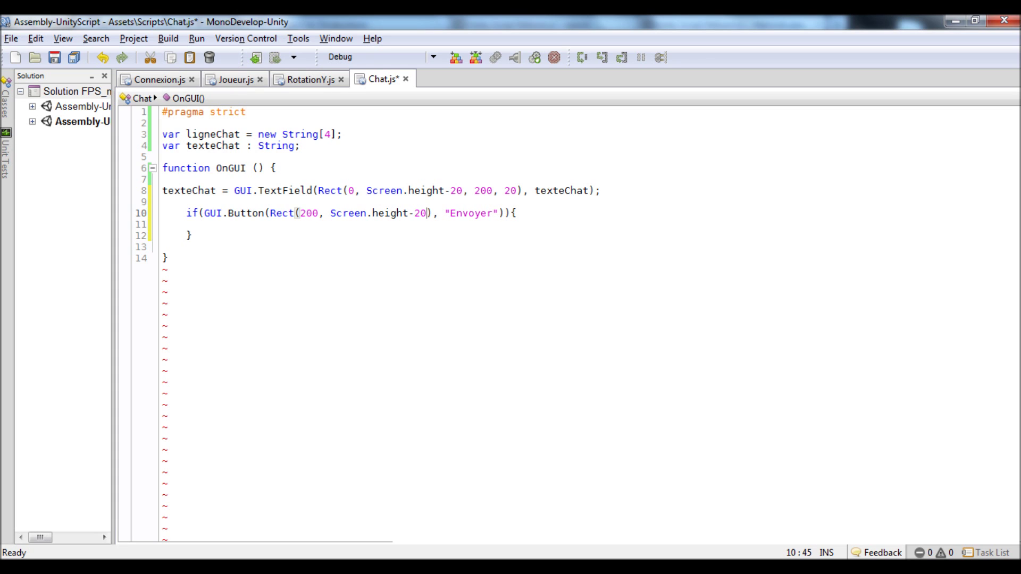
{"action": "type", "text": ", 100, 20"}
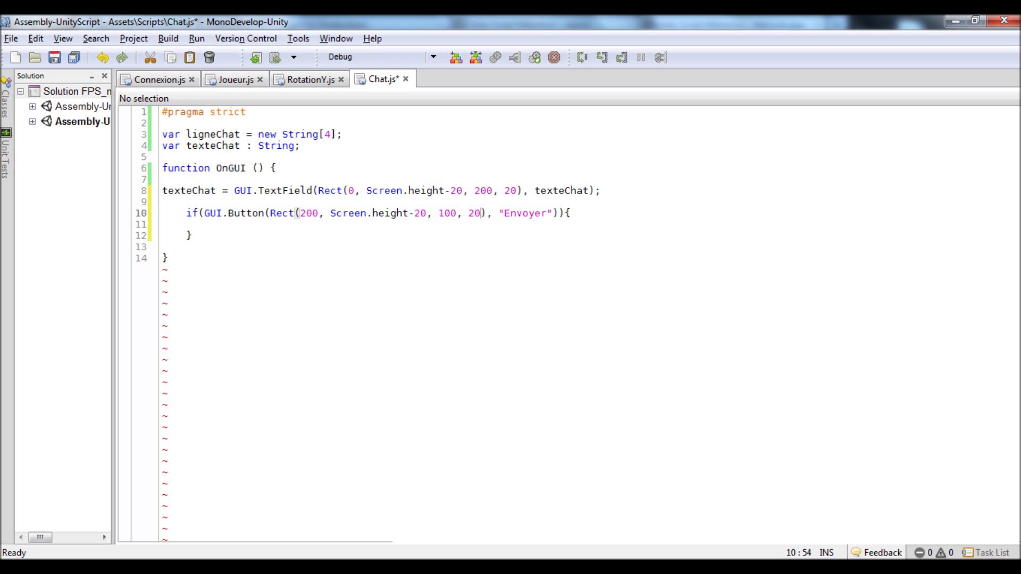
{"action": "key", "text": "ctrl+s"}
{"action": "key", "text": "alt+Tab"}
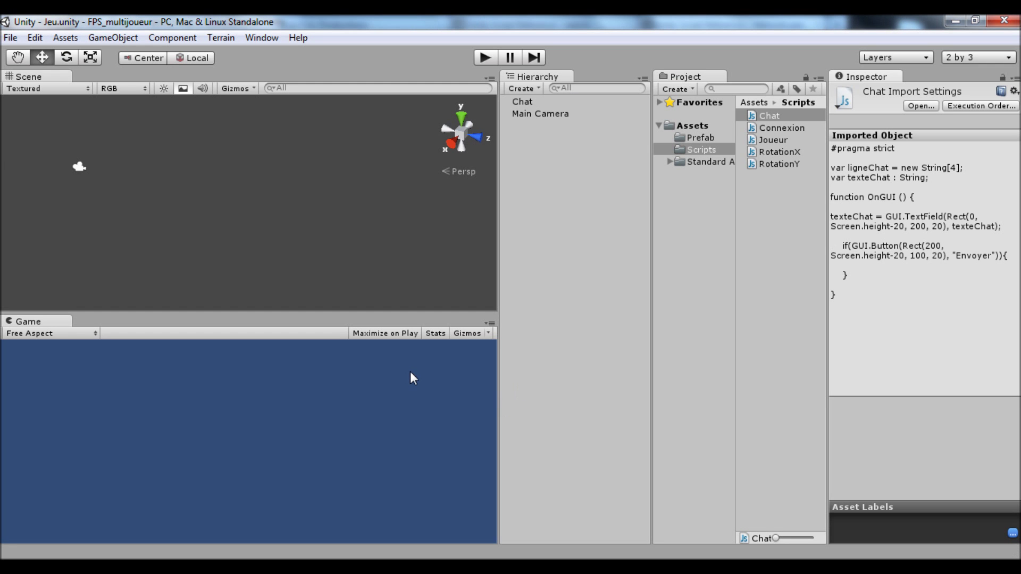
Play the game, click into the chat field beside the Envoyer button, then stop
{"action": "left_click", "coordinate": [485, 57]}
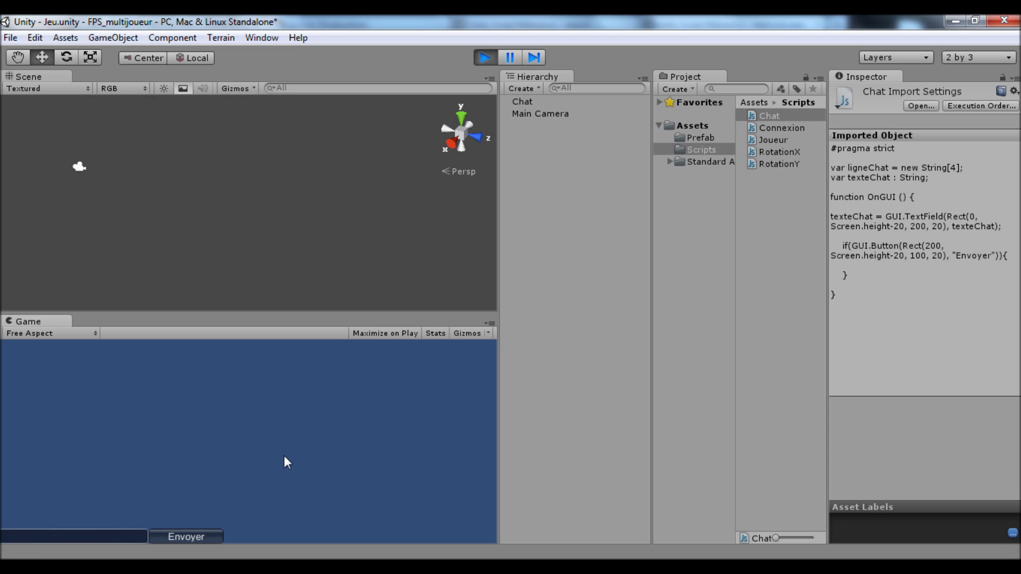
{"action": "left_click", "coordinate": [72, 538]}
{"action": "left_click", "coordinate": [484, 58]}
Append && texteChat.Length != 0 to the Envoyer condition and save Chat.js
{"action": "key", "text": "alt+Tab"}
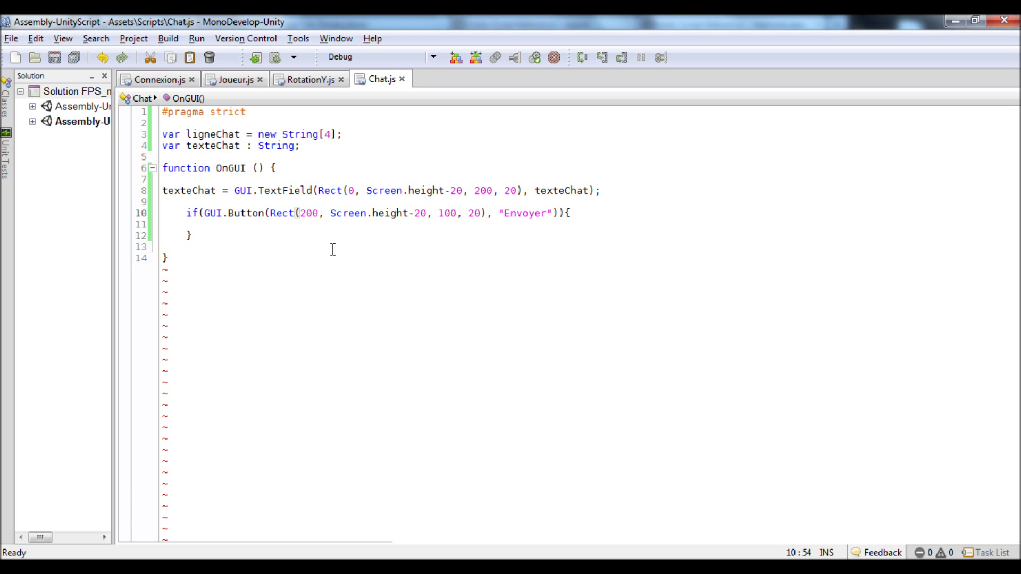
{"action": "left_click", "coordinate": [559, 213]}
{"action": "type", "text": "&& "}
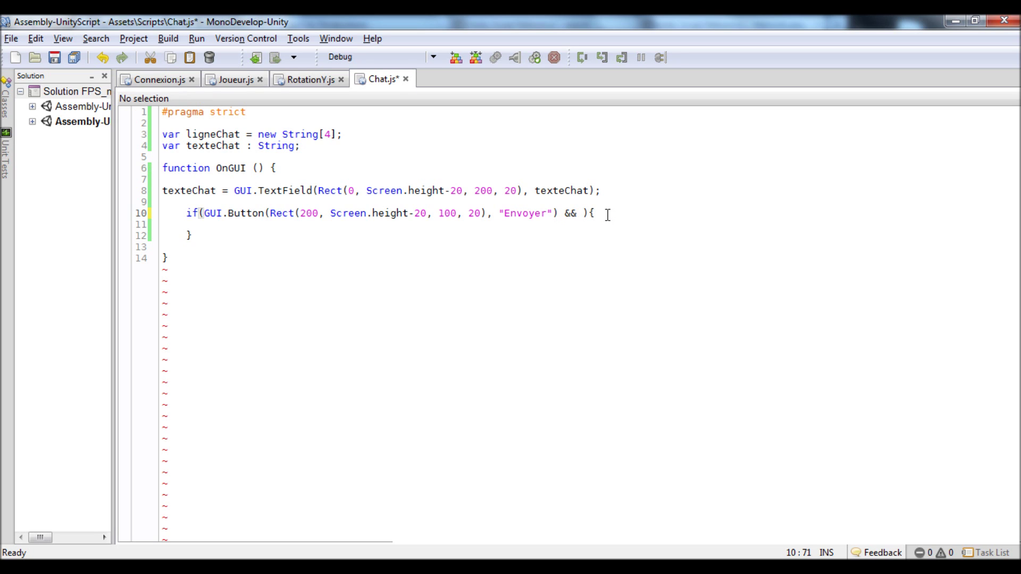
{"action": "type", "text": "texteChat"}
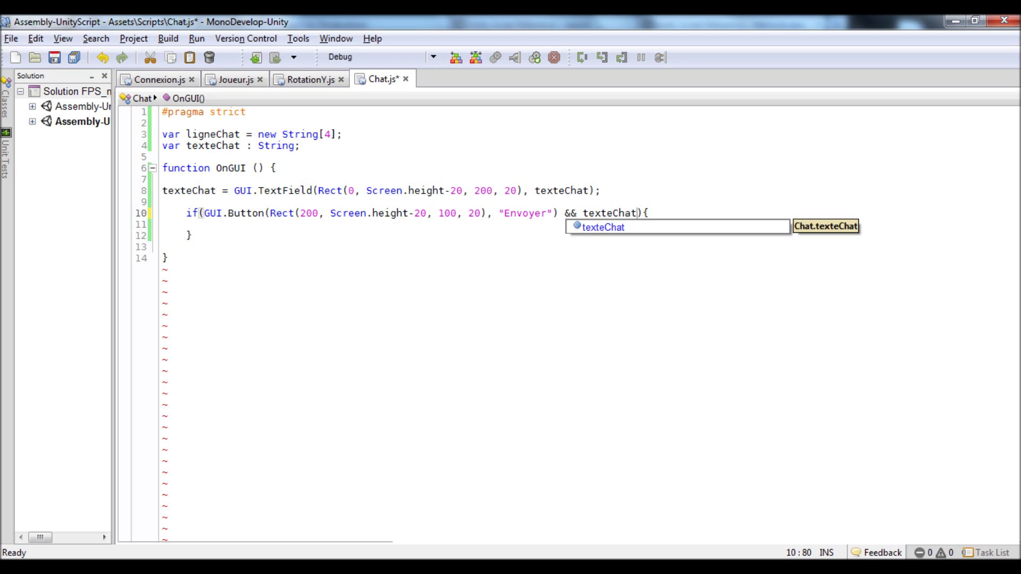
{"action": "type", "text": ".leng"}
{"action": "key", "text": "Return"}
{"action": "type", "text": "!= 0"}
{"action": "key", "text": "ctrl+s"}
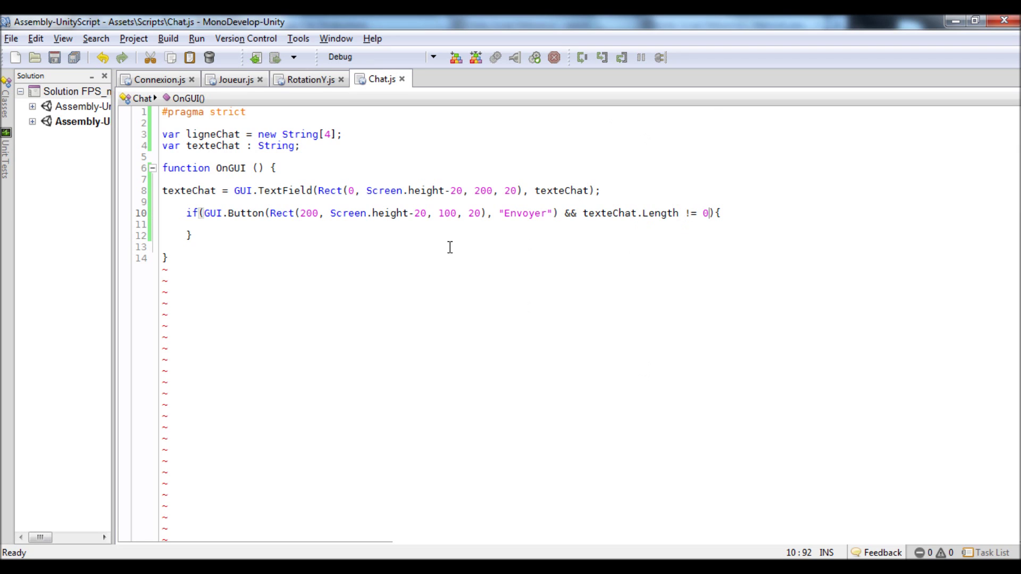
{"action": "left_click", "coordinate": [433, 231]}
{"action": "left_click", "coordinate": [388, 224]}
Inside the Envoyer block, start a networkView.RPC("RafraichirChat") call
{"action": "type", "text": "neet"}
{"action": "key", "text": "BackSpace"}
{"action": "key", "text": "BackSpace"}
{"action": "type", "text": "twork"}
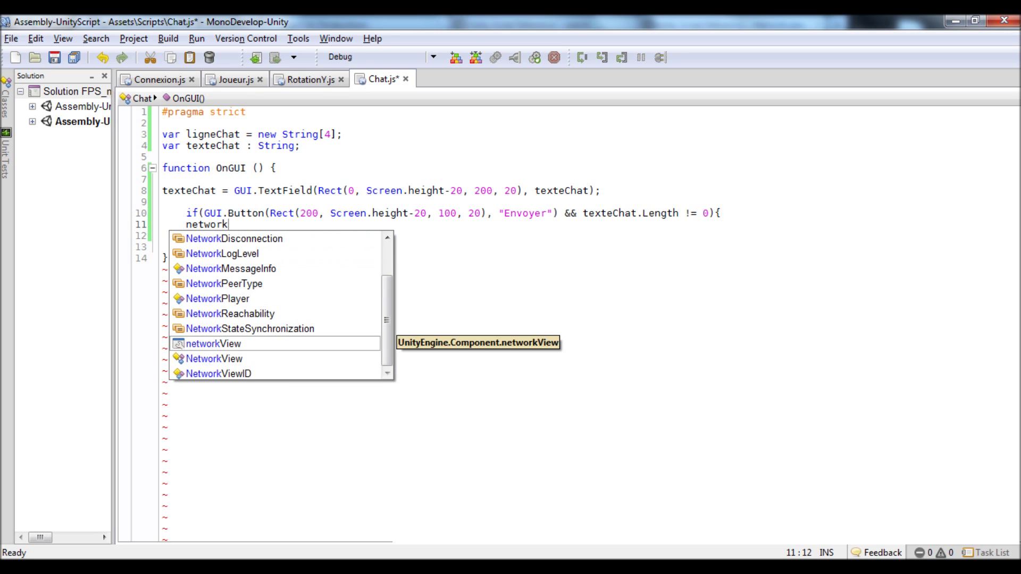
{"action": "type", "text": "View"}
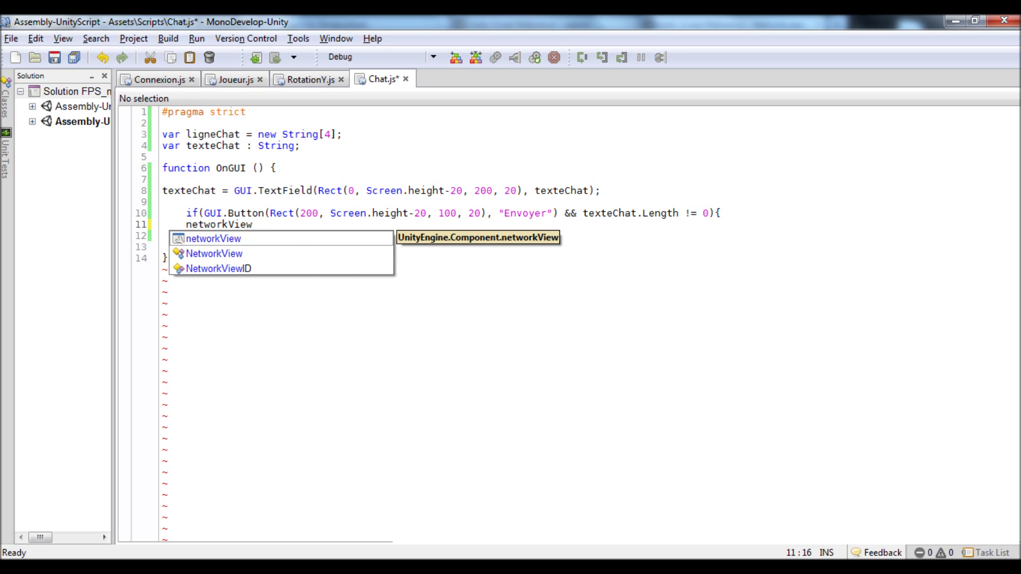
{"action": "type", "text": ".RPC();"}
{"action": "key", "text": "Left"}
{"action": "key", "text": "Left"}
{"action": "type", "text": "\""}
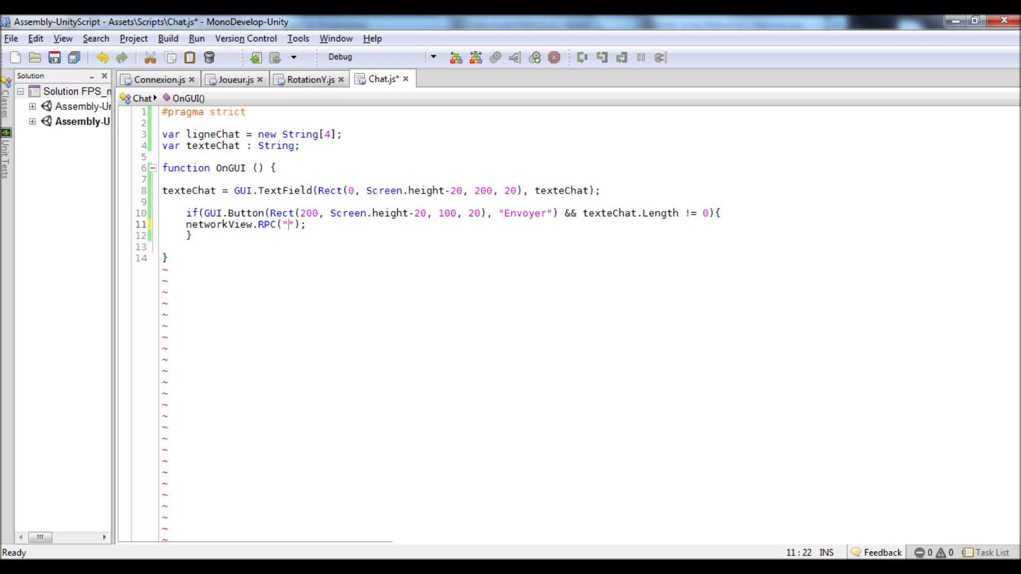
{"action": "type", "text": "Ra"}
{"action": "type", "text": "fraichirChat"}
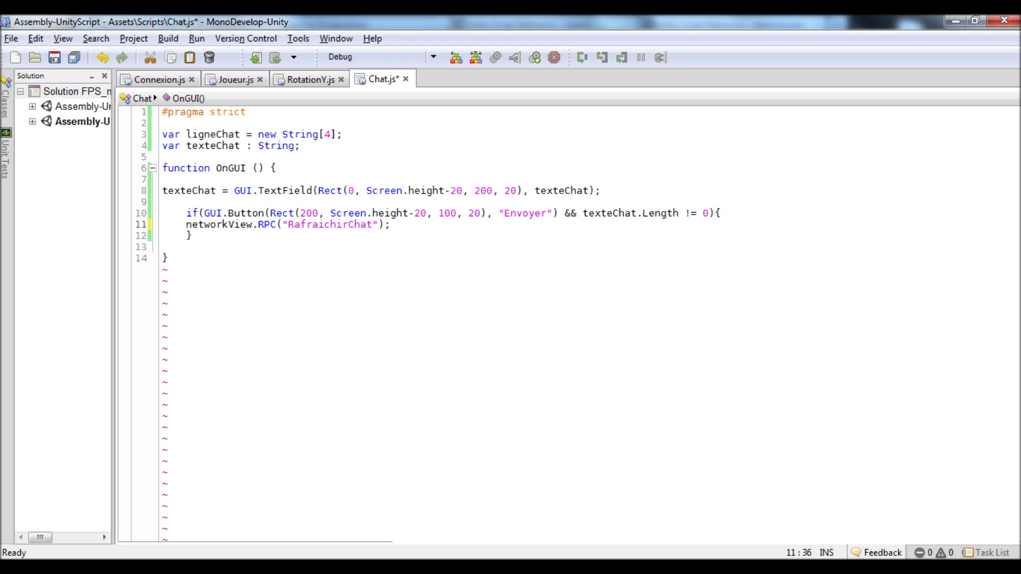
Add RPCMode.All and texteChat as the RPC call's remaining arguments and save
{"action": "left_click", "coordinate": [379, 224]}
{"action": "type", "text": ", "}
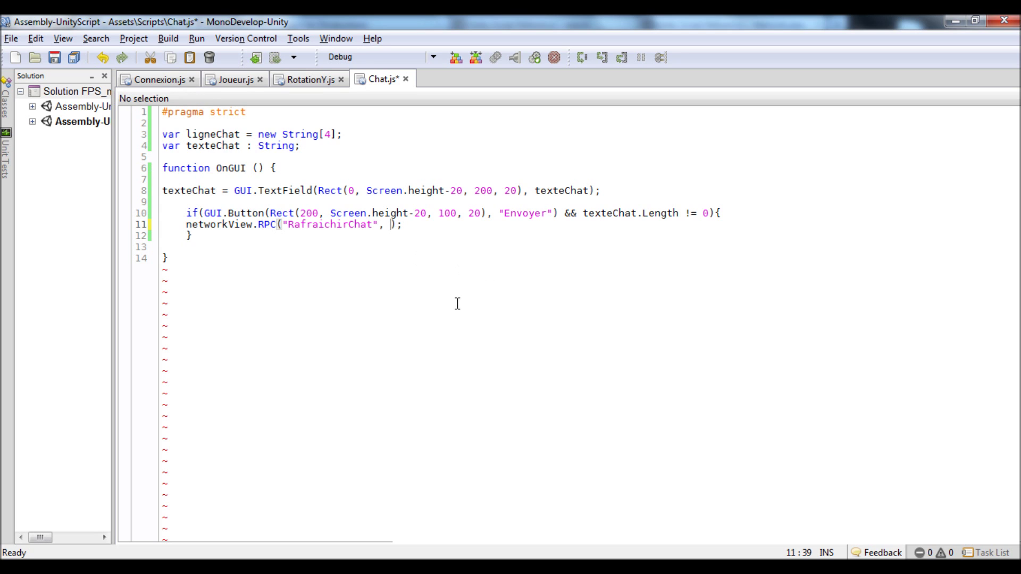
{"action": "type", "text": "R"}
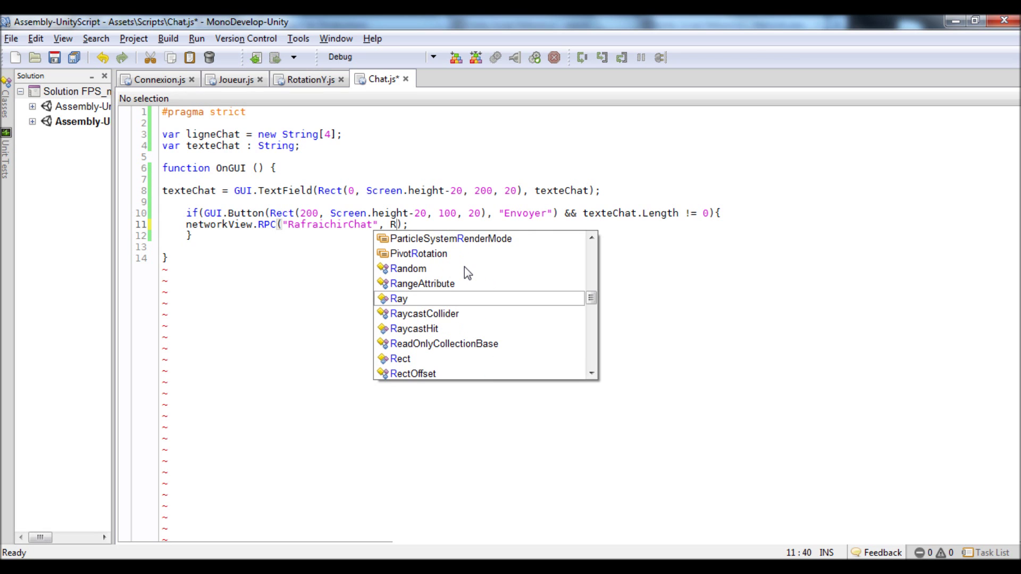
{"action": "type", "text": "PCMode"}
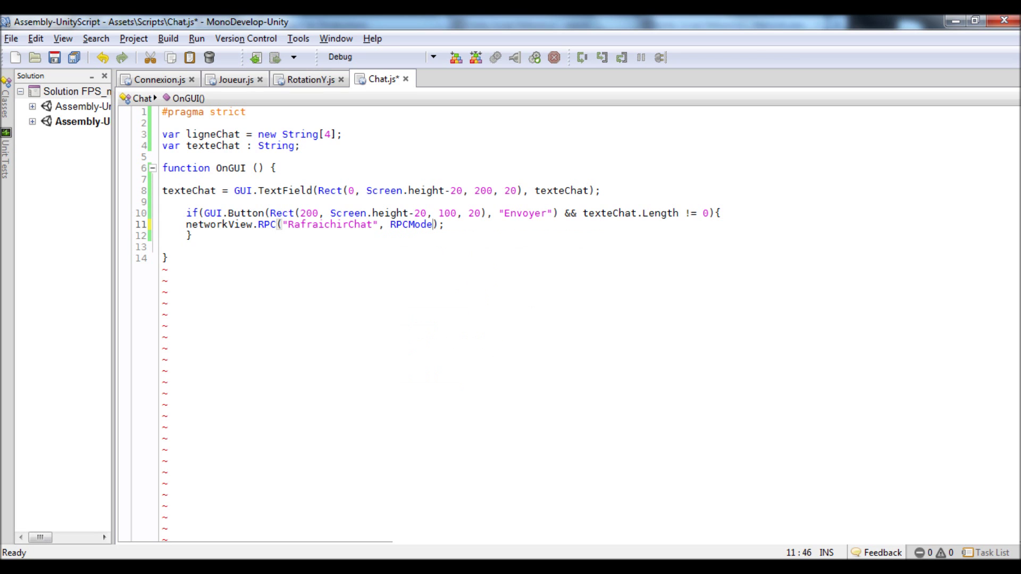
{"action": "type", "text": ".Al"}
{"action": "key", "text": "Return"}
{"action": "type", "text": ", "}
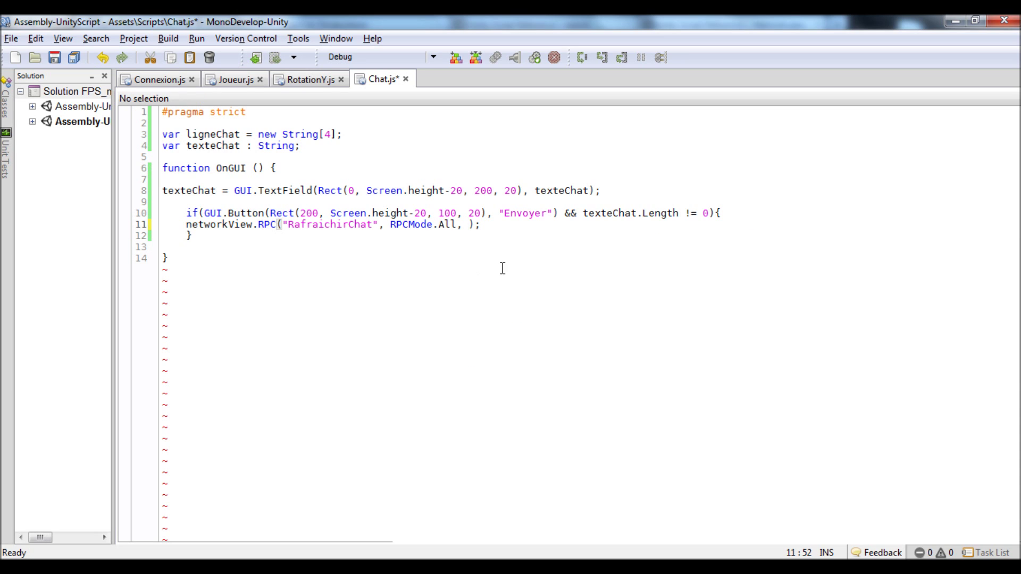
{"action": "type", "text": "texteChat"}
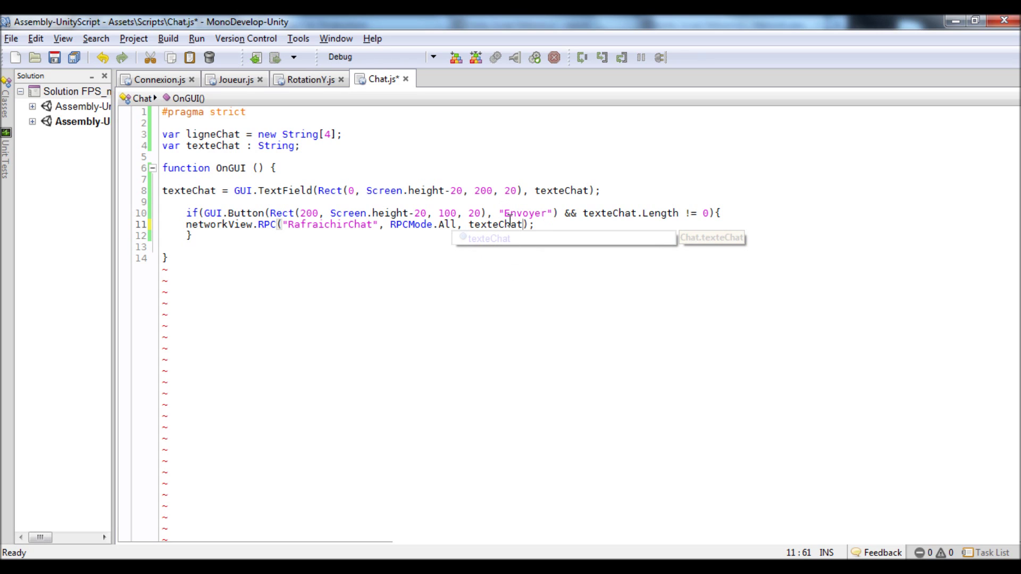
{"action": "key", "text": "ctrl+s"}
{"action": "left_click", "coordinate": [251, 237]}
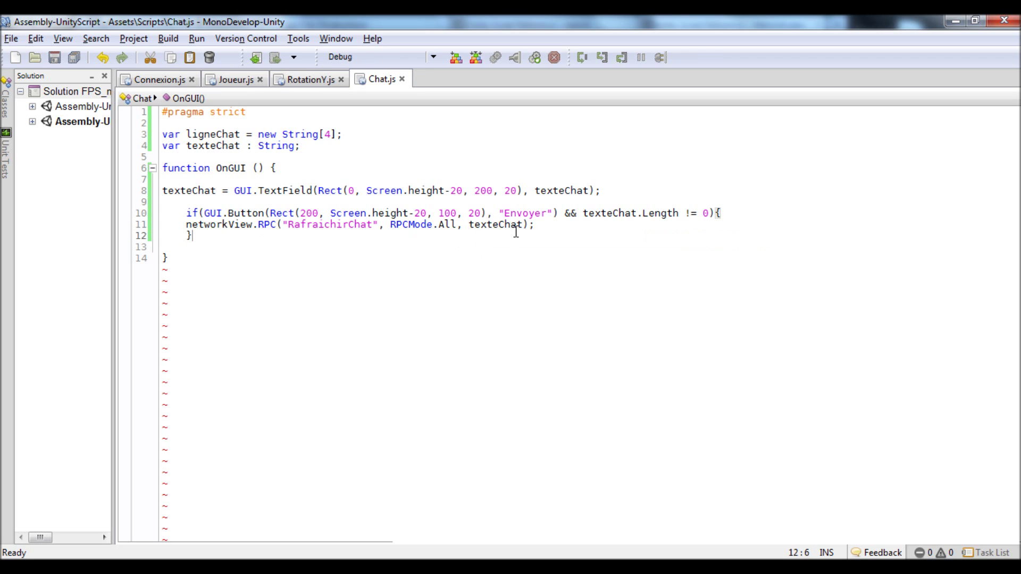
{"action": "left_click_drag", "start_coordinate": [575, 224], "coordinate": [187, 224]}
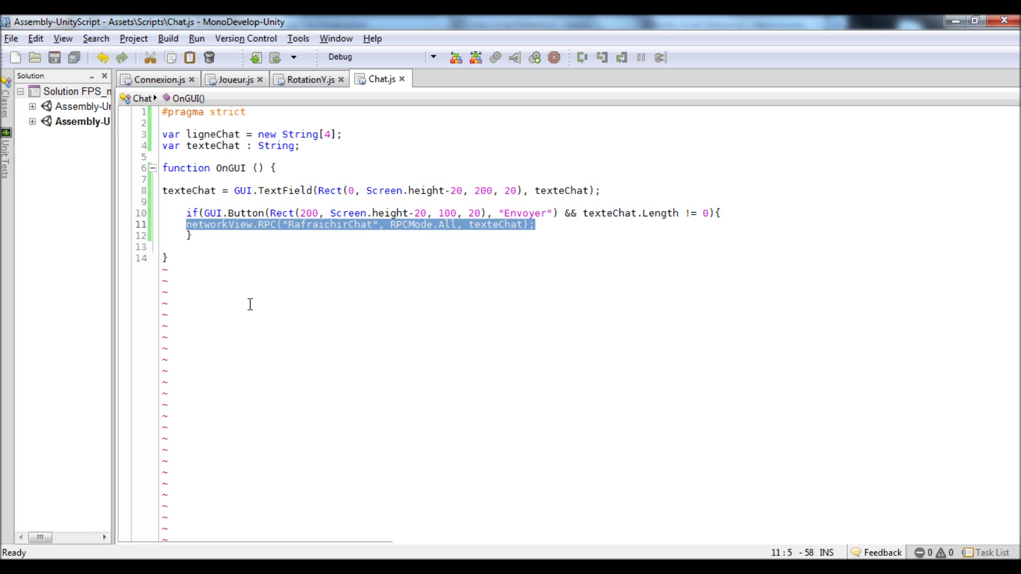
{"action": "left_click", "coordinate": [224, 246]}
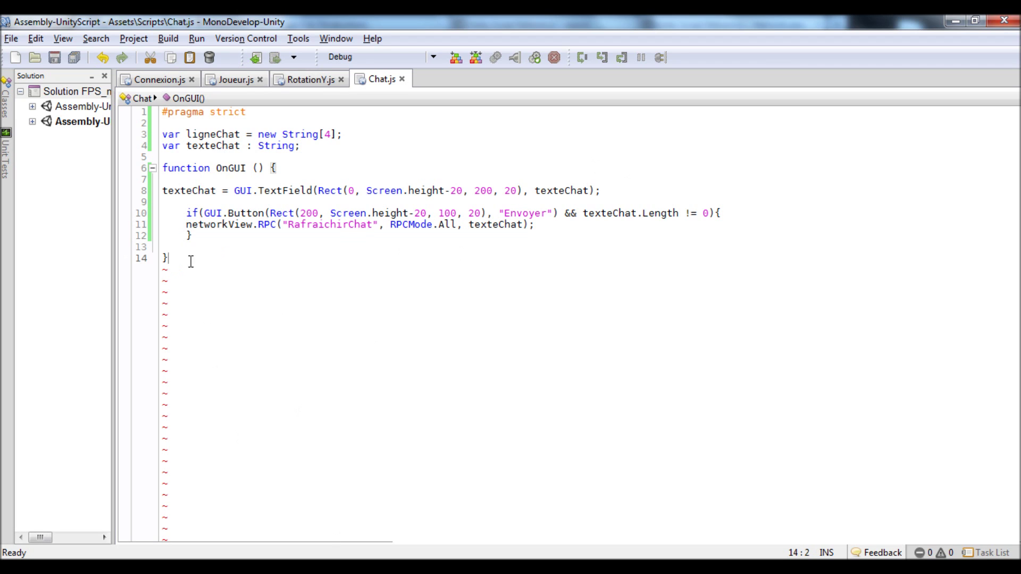
{"action": "key", "text": "BackSpace"}
{"action": "key", "text": "Down"}
{"action": "key", "text": "Return"}
{"action": "key", "text": "Return"}
{"action": "type", "text": "@"}
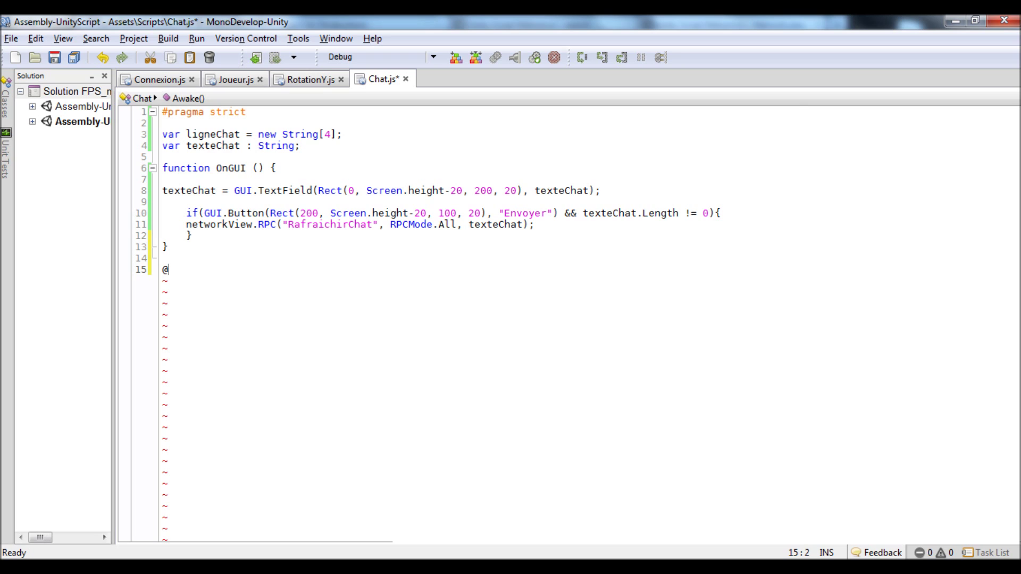
{"action": "type", "text": "RPC"}
{"action": "key", "text": "Return"}
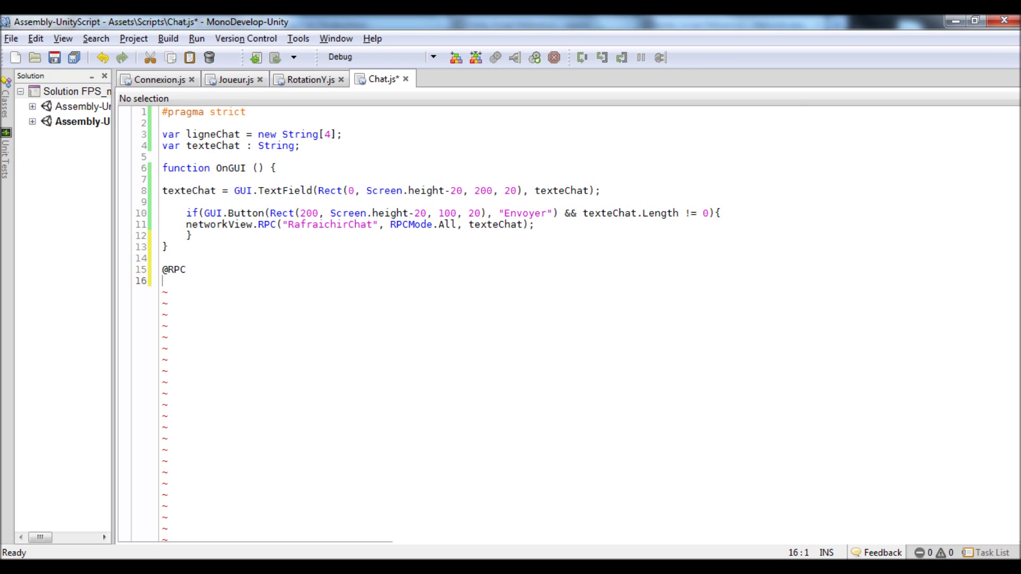
{"action": "type", "text": "function "}
{"action": "type", "text": "RafraichirChat(){"}
{"action": "key", "text": "Return"}
{"action": "key", "text": "Return"}
{"action": "type", "text": "}"}
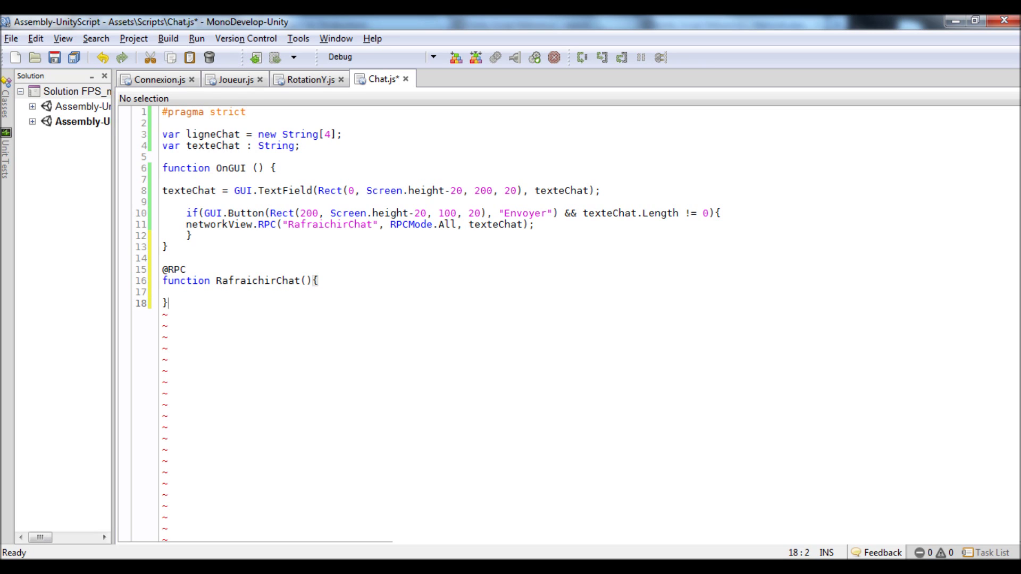
{"action": "left_click", "coordinate": [306, 281]}
{"action": "type", "text": "texte : "}
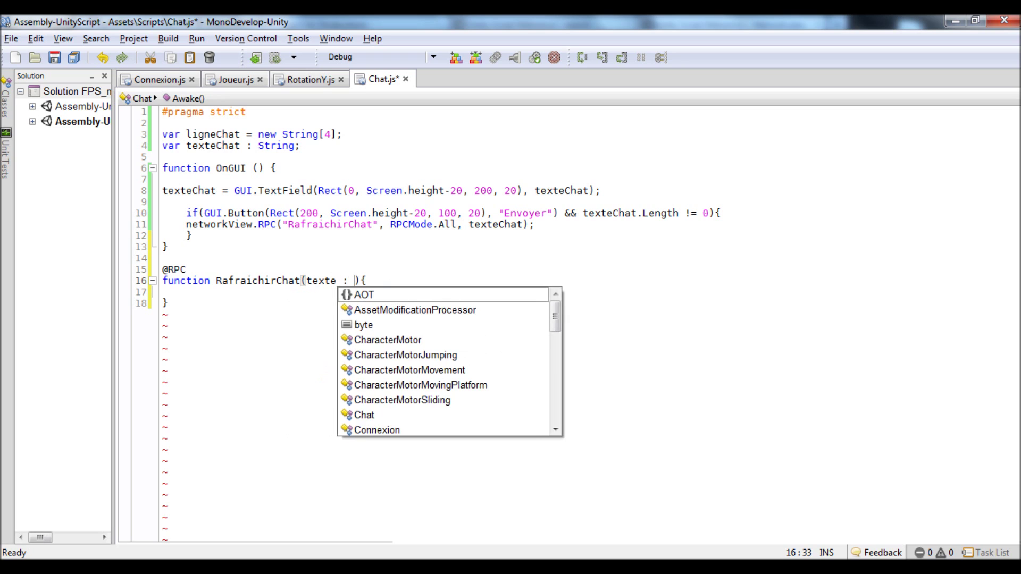
{"action": "type", "text": "String"}
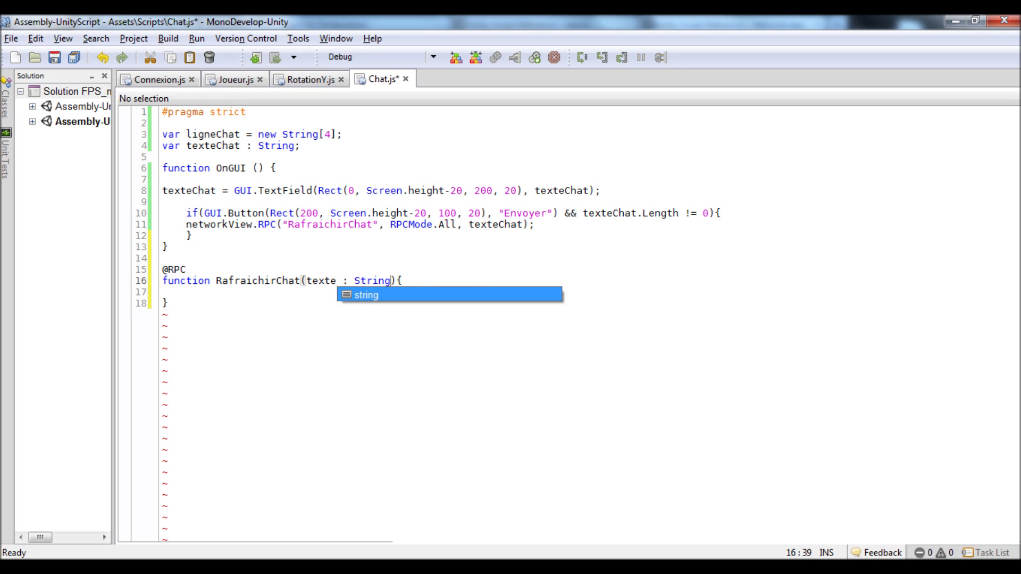
{"action": "key", "text": "ctrl+s"}
Reset texteChat = ""; right after the RPC call and save Chat.js
{"action": "left_click", "coordinate": [206, 292]}
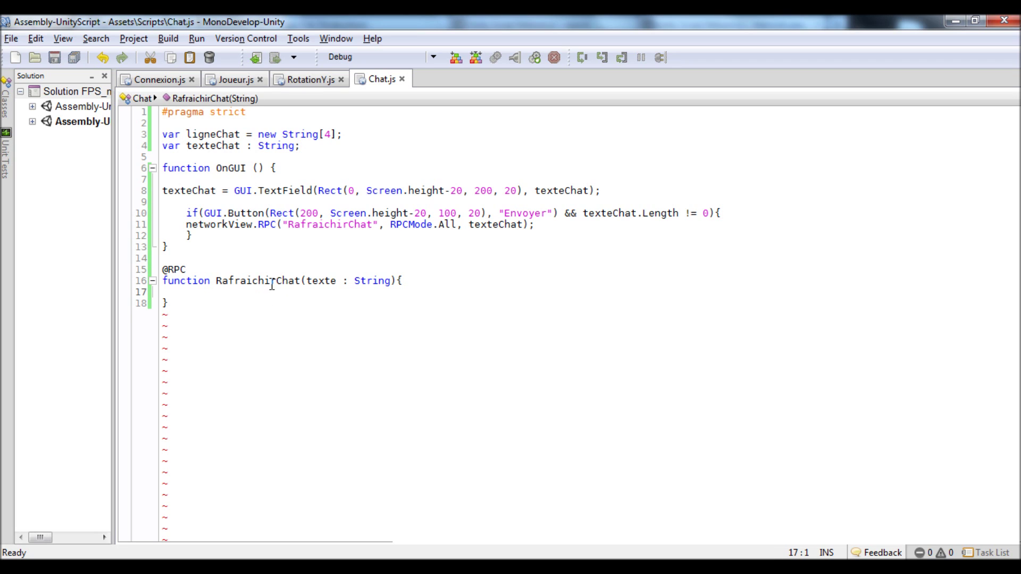
{"action": "left_click", "coordinate": [564, 227]}
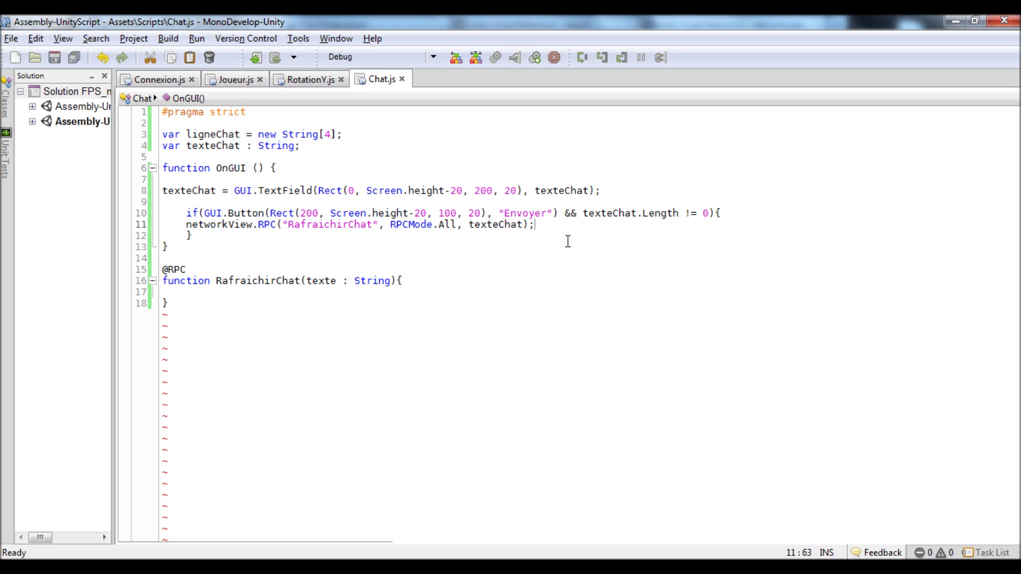
{"action": "key", "text": "Return"}
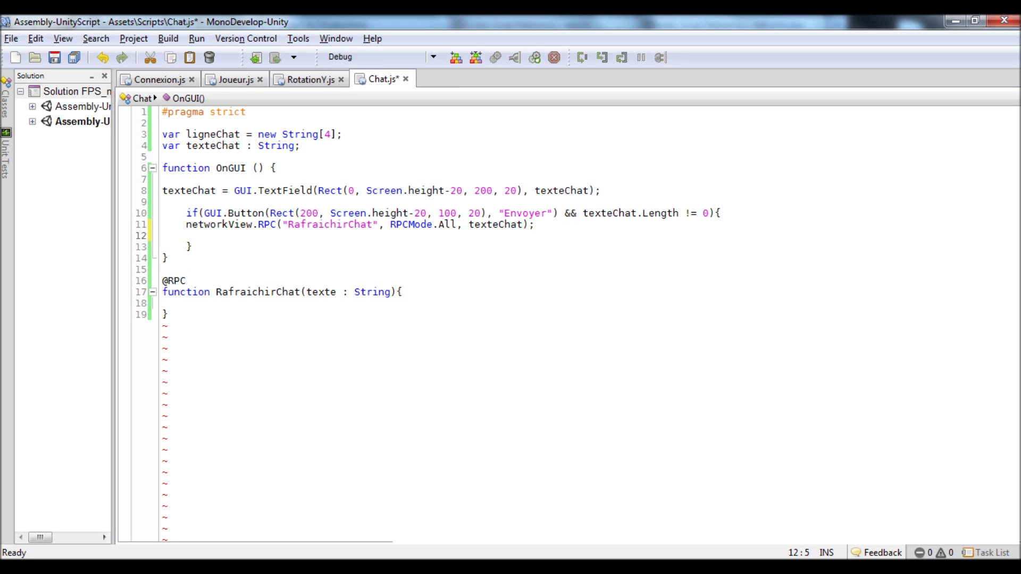
{"action": "type", "text": "texte"}
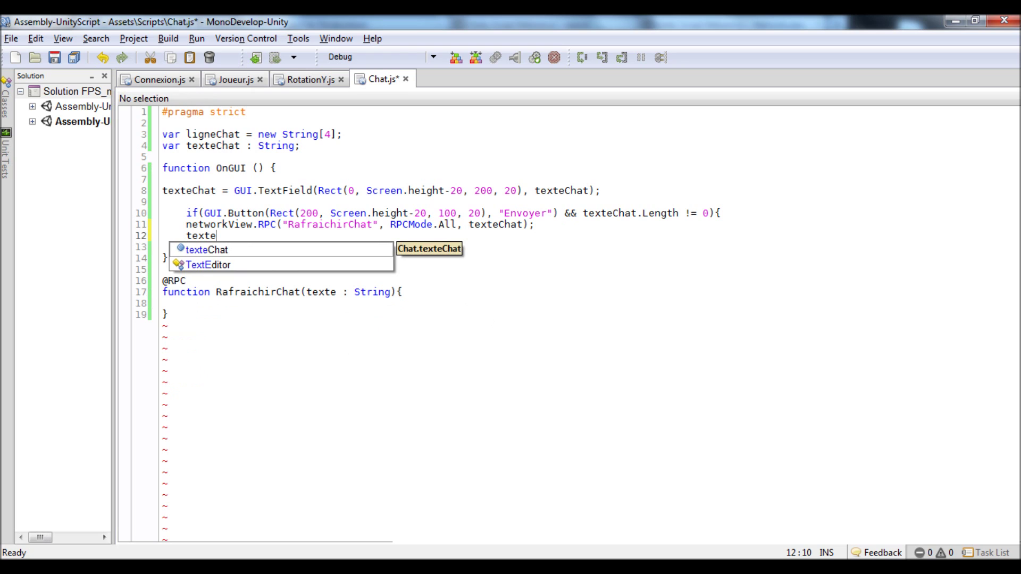
{"action": "type", "text": "Chat"}
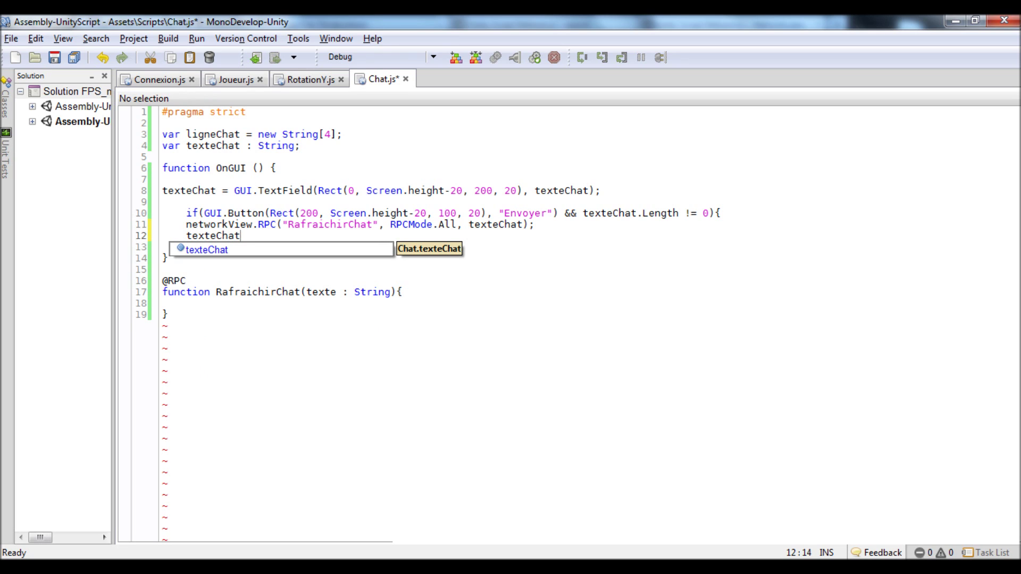
{"action": "type", "text": " = \"\";"}
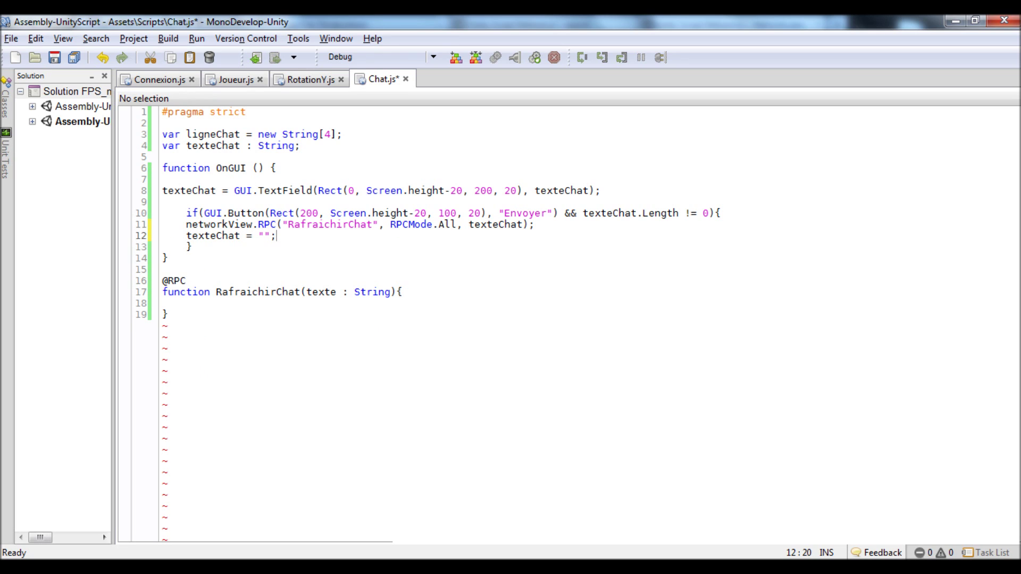
{"action": "key", "text": "ctrl+s"}
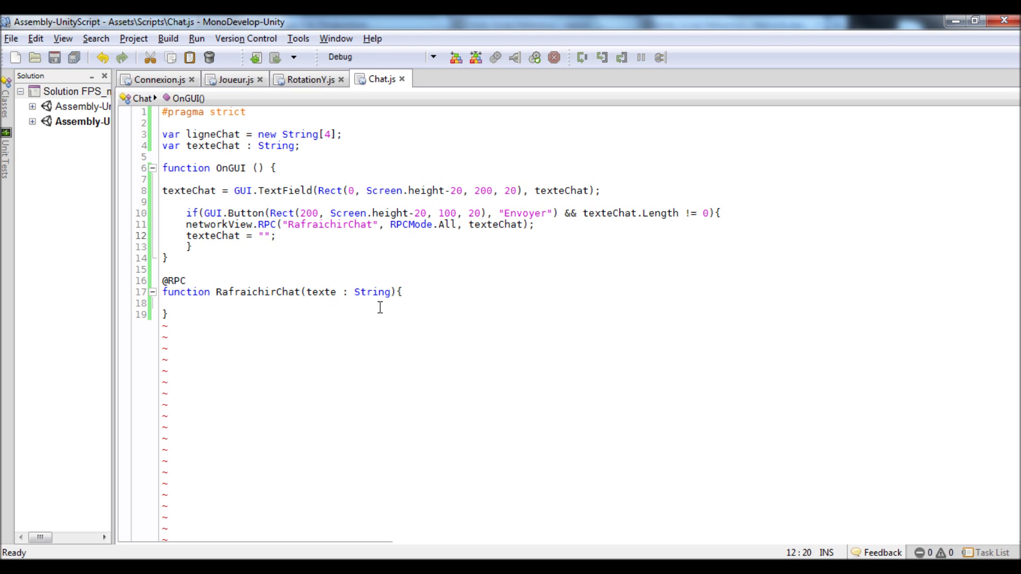
{"action": "left_click", "coordinate": [346, 307]}
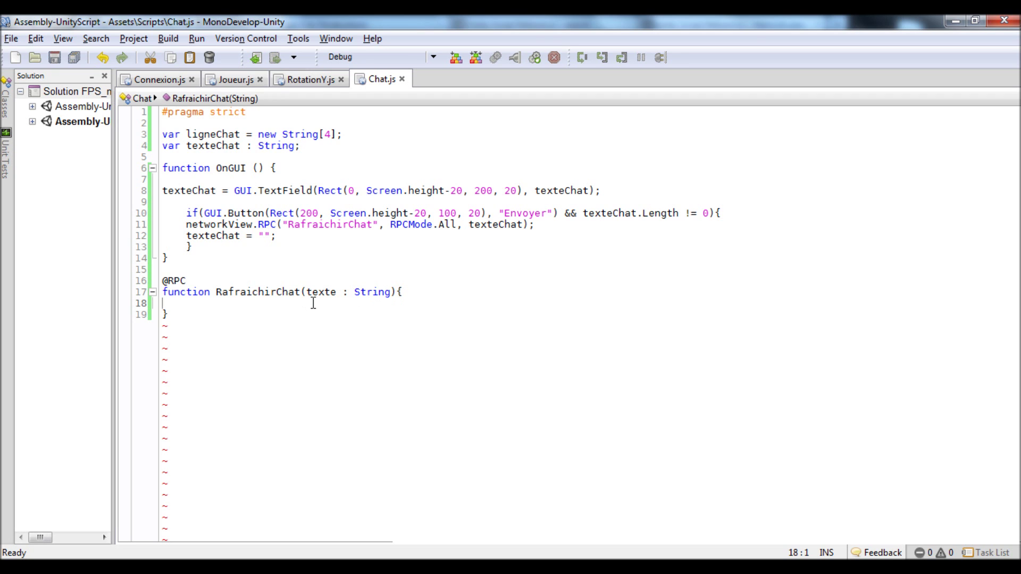
{"action": "key", "text": "alt+Tab"}
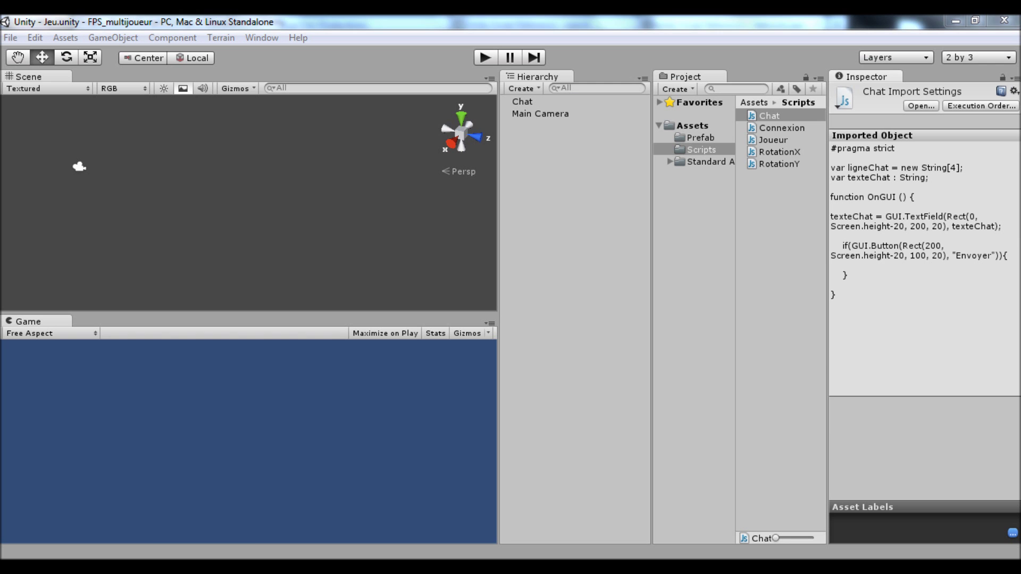
Briefly run the chat field and Envoyer button in Play mode, then return to Chat.js
{"action": "left_click", "coordinate": [488, 55]}
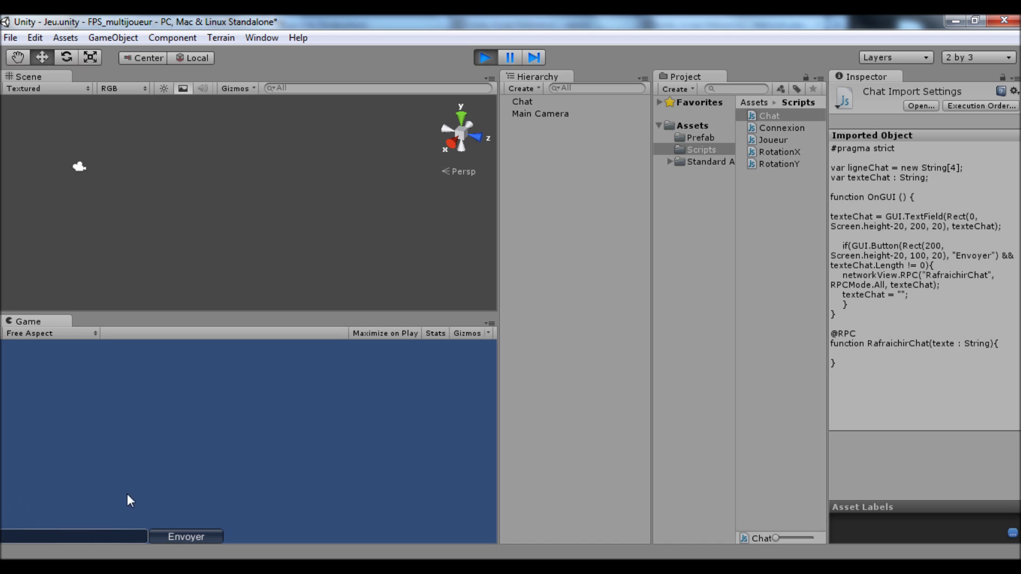
{"action": "left_click", "coordinate": [483, 57]}
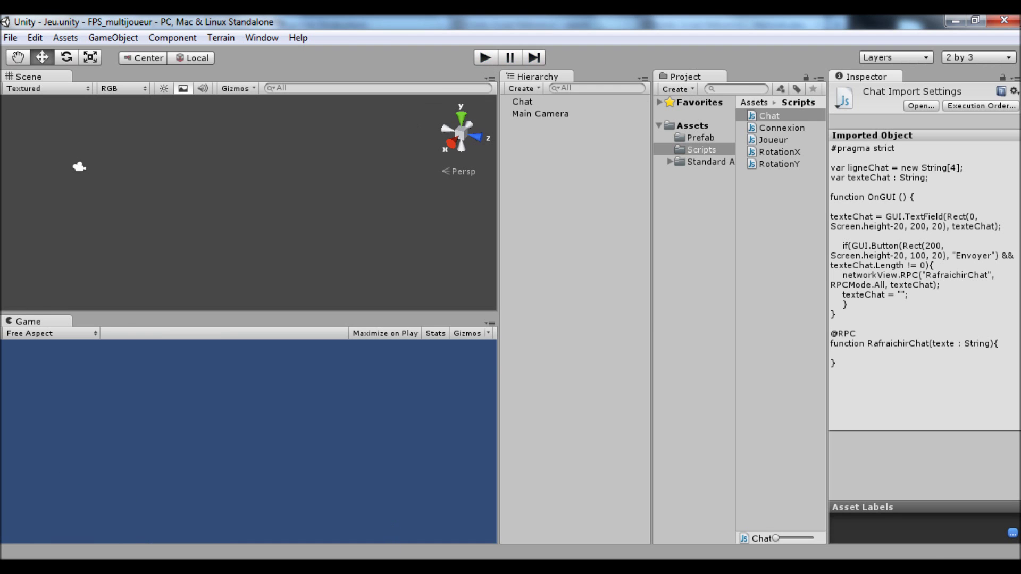
{"action": "key", "text": "alt+Tab"}
{"action": "left_click", "coordinate": [327, 135]}
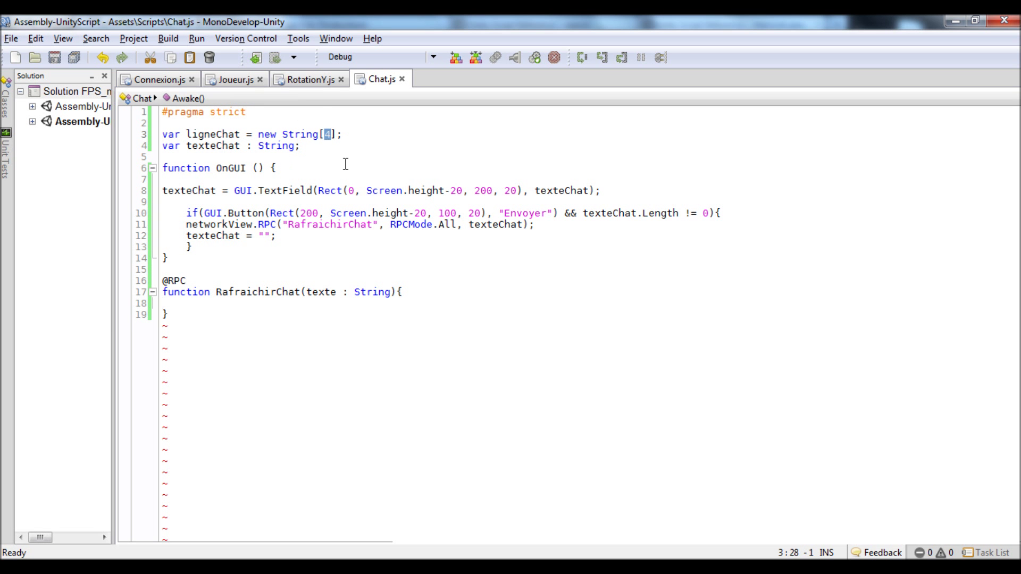
Write the first shift line ligneChat[3] = ligneChat[2]; in the RafraichirChat body
{"action": "left_click", "coordinate": [241, 300]}
{"action": "type", "text": "ligneChat"}
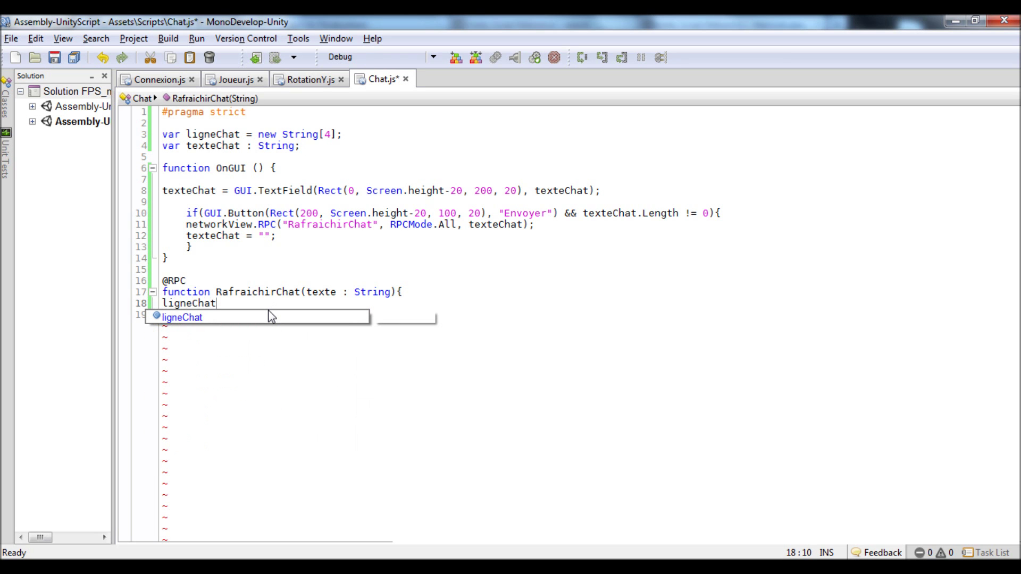
{"action": "key", "text": "Escape"}
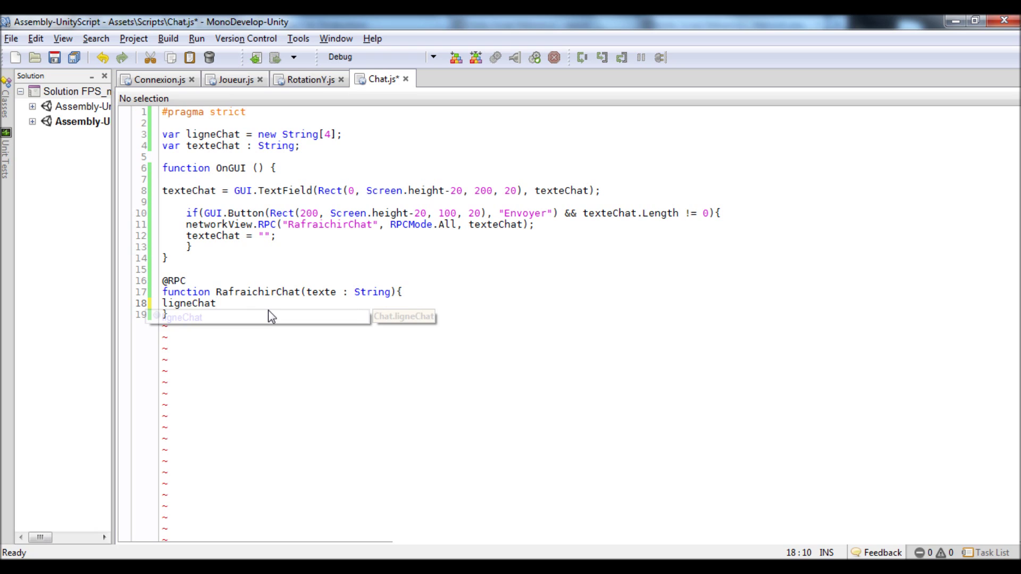
{"action": "type", "text": "[]"}
{"action": "type", "text": "3"}
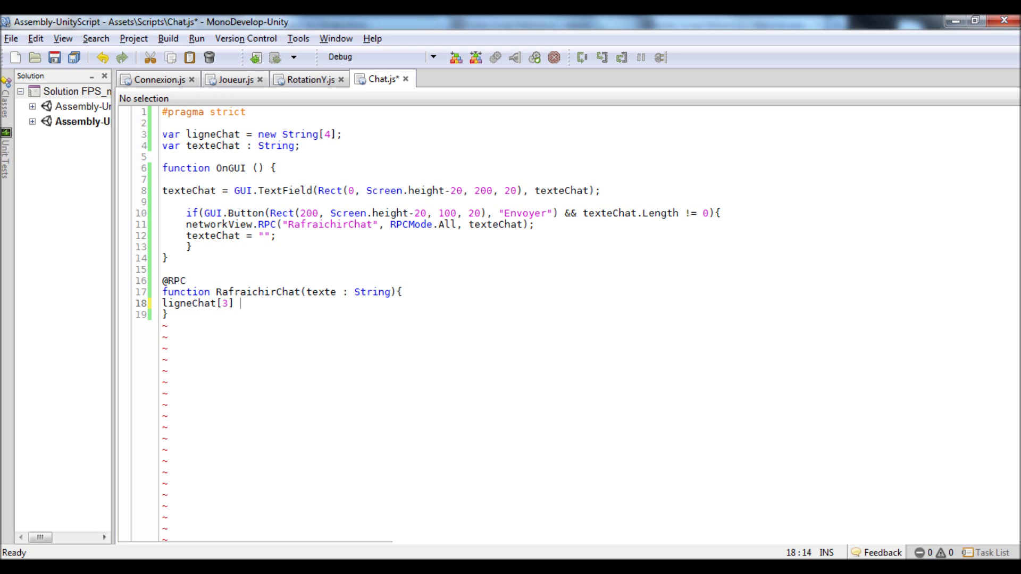
{"action": "type", "text": " ligne"}
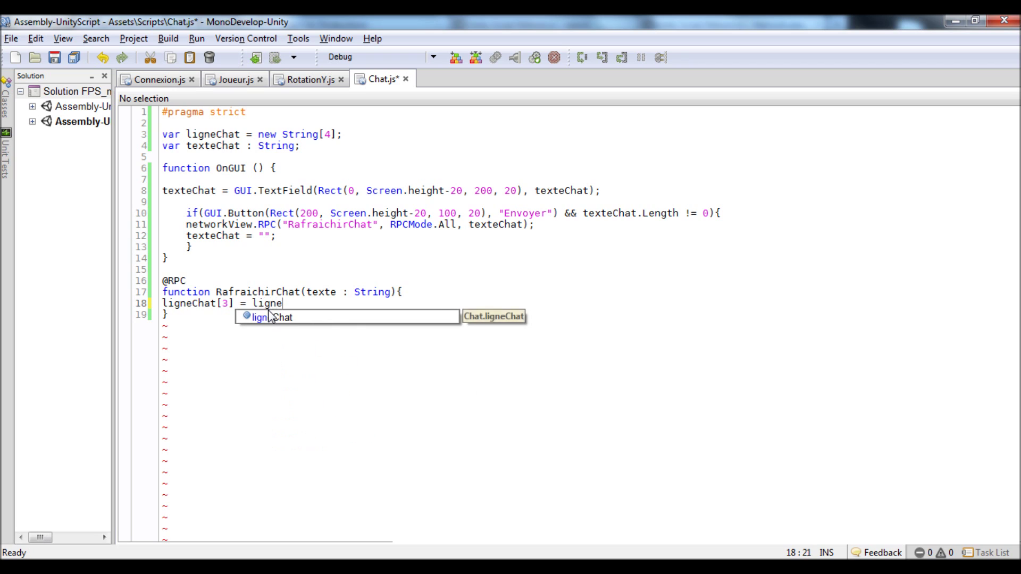
{"action": "key", "text": "Return"}
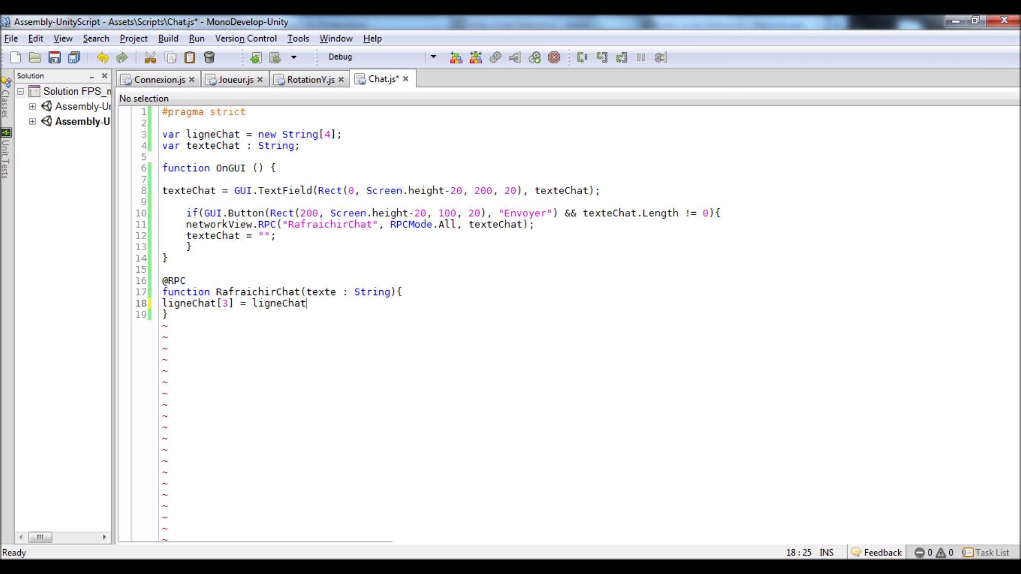
{"action": "type", "text": "[]"}
{"action": "key", "text": "Left"}
{"action": "type", "text": "2]"}
{"action": "type", "text": ";"}
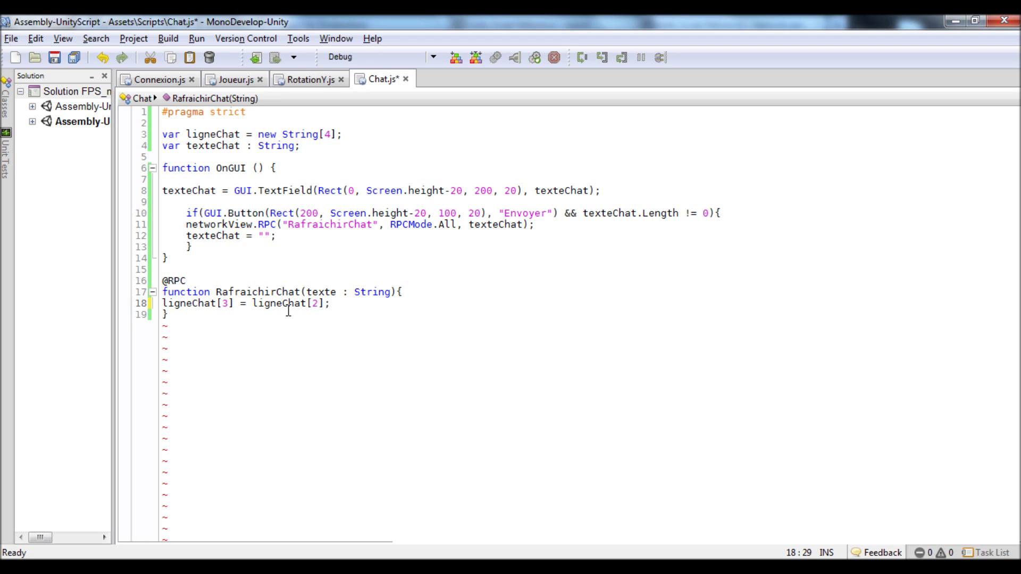
Duplicate the shift statement into three more lines below it
{"action": "left_click_drag", "start_coordinate": [332, 303], "coordinate": [143, 302]}
{"action": "key", "text": "ctrl+c"}
{"action": "left_click", "coordinate": [337, 308]}
{"action": "key", "text": "Return"}
{"action": "type", "text": "ligneChat[3] = ligneChat[2]; ligneChat[3] = ligneChat[2];"}
{"action": "key", "text": "Return"}
{"action": "key", "text": "ctrl+v"}
{"action": "key", "text": "Return"}
{"action": "key", "text": "ctrl+v"}
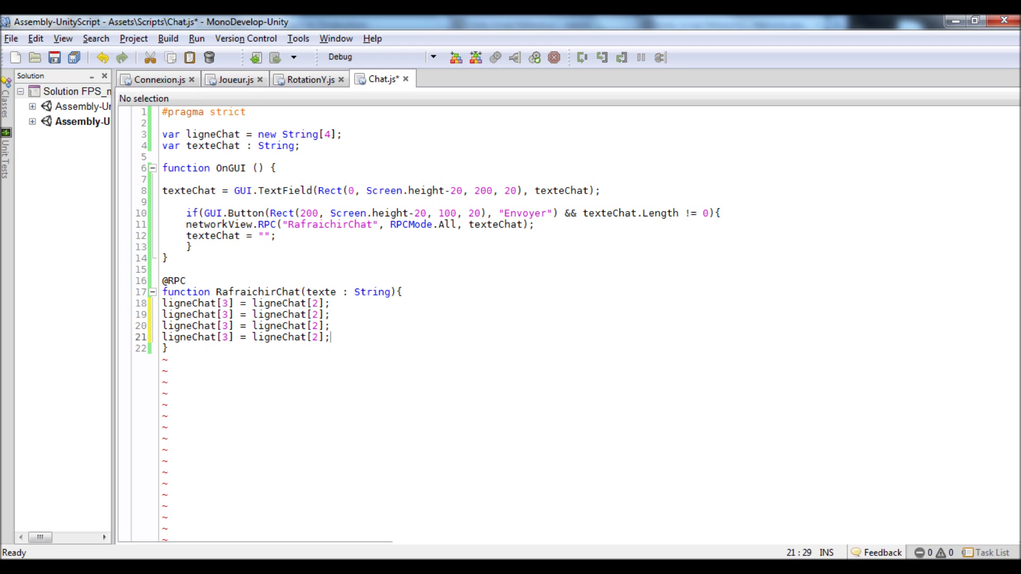
Edit the copies to ligneChat[2] = ligneChat[1], ligneChat[1] = ligneChat[0], ligneChat[0] = texte, and save Chat.js
{"action": "left_click", "coordinate": [233, 315]}
{"action": "key", "text": "BackSpace"}
{"action": "type", "text": "2"}
{"action": "left_click", "coordinate": [317, 315]}
{"action": "key", "text": "BackSpace"}
{"action": "type", "text": "1"}
{"action": "left_click", "coordinate": [231, 326]}
{"action": "key", "text": "BackSpace"}
{"action": "type", "text": "1"}
{"action": "left_click", "coordinate": [320, 325]}
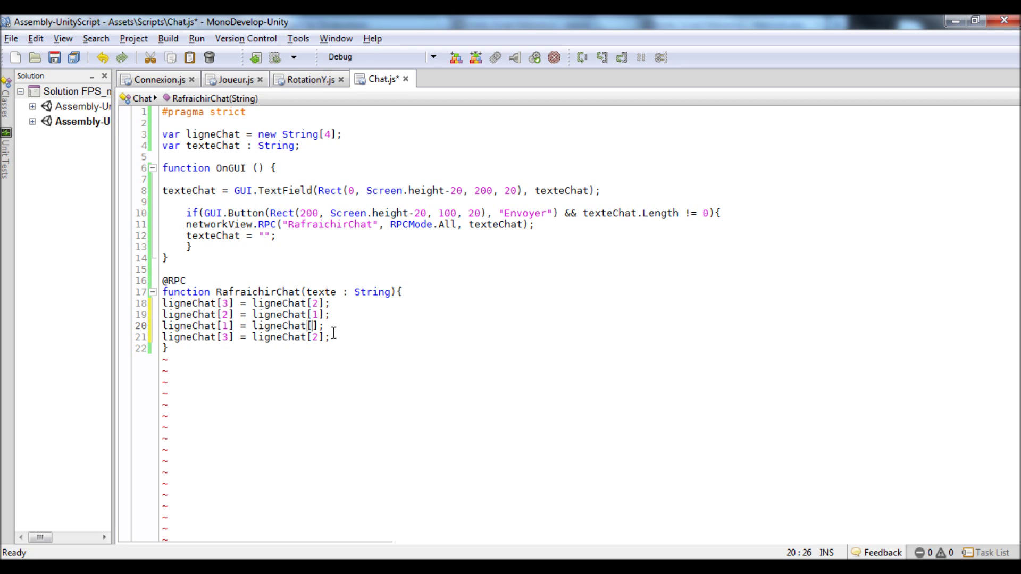
{"action": "key", "text": "BackSpace"}
{"action": "type", "text": "0"}
{"action": "left_click", "coordinate": [231, 337]}
{"action": "key", "text": "BackSpace"}
{"action": "type", "text": "0"}
{"action": "left_click_drag", "start_coordinate": [325, 337], "coordinate": [253, 337]}
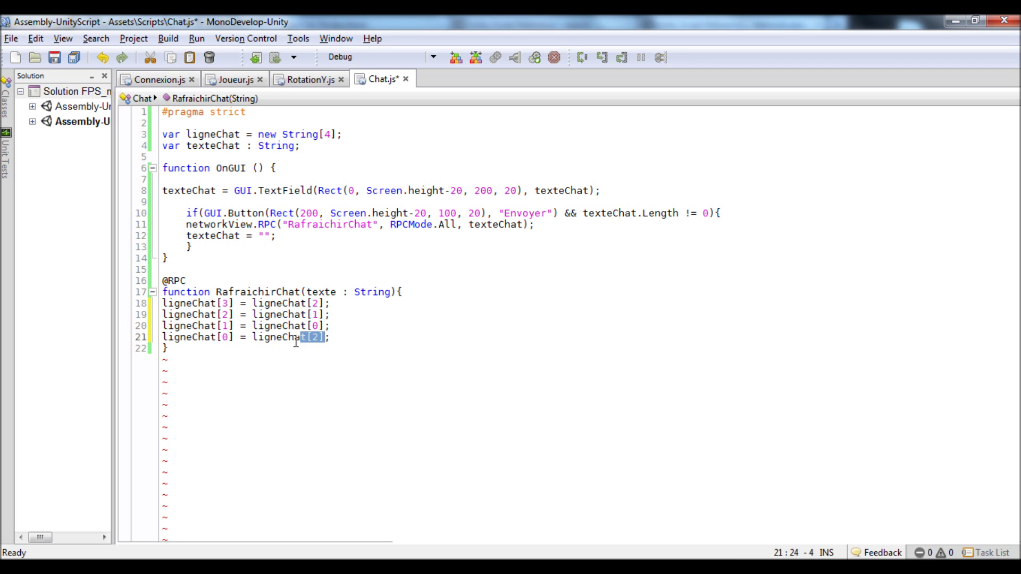
{"action": "type", "text": "text"}
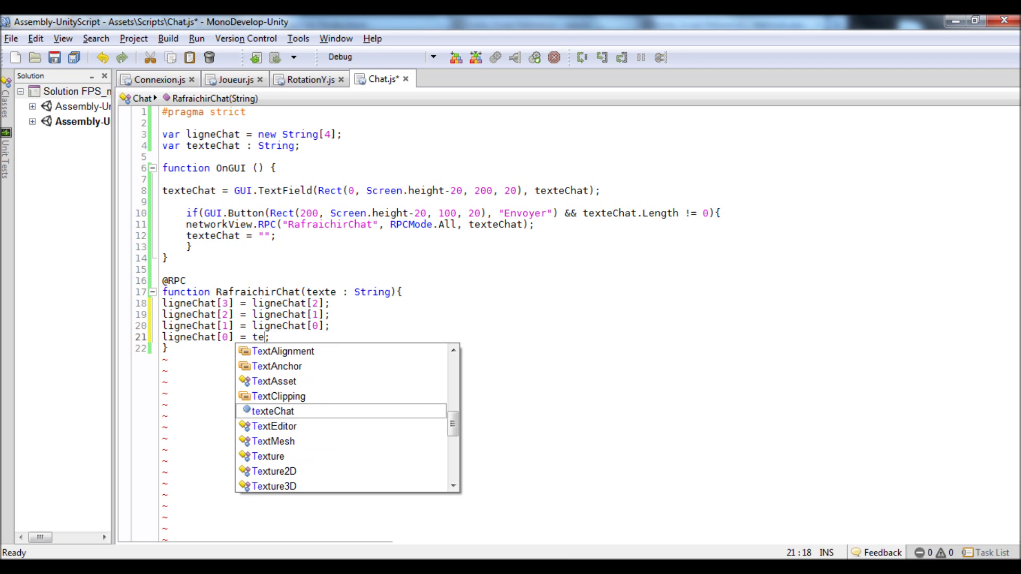
{"action": "type", "text": "e"}
{"action": "key", "text": "ctrl+s"}
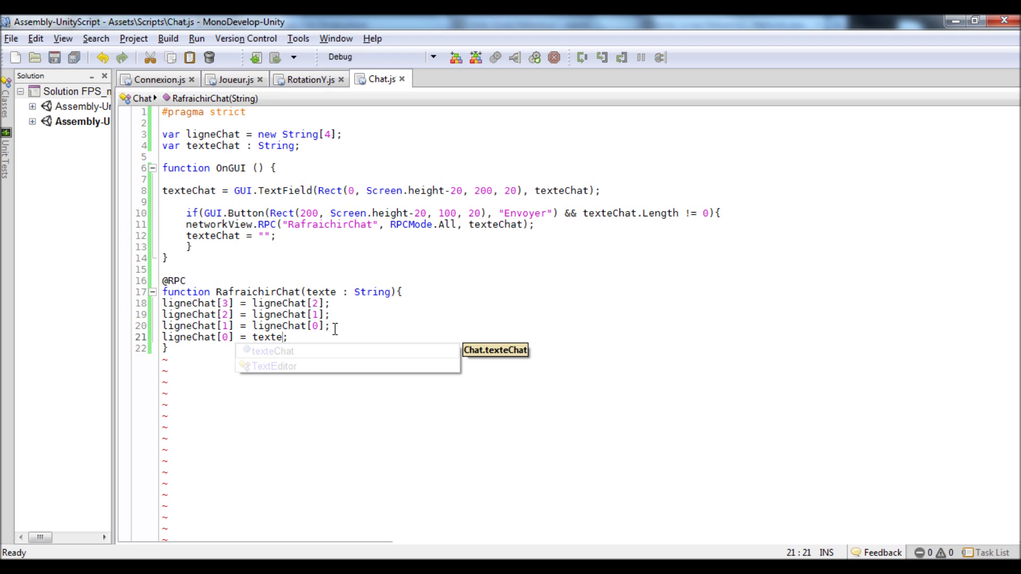
Begin a 'function Start(){' after the variable declarations
{"action": "left_click", "coordinate": [323, 146]}
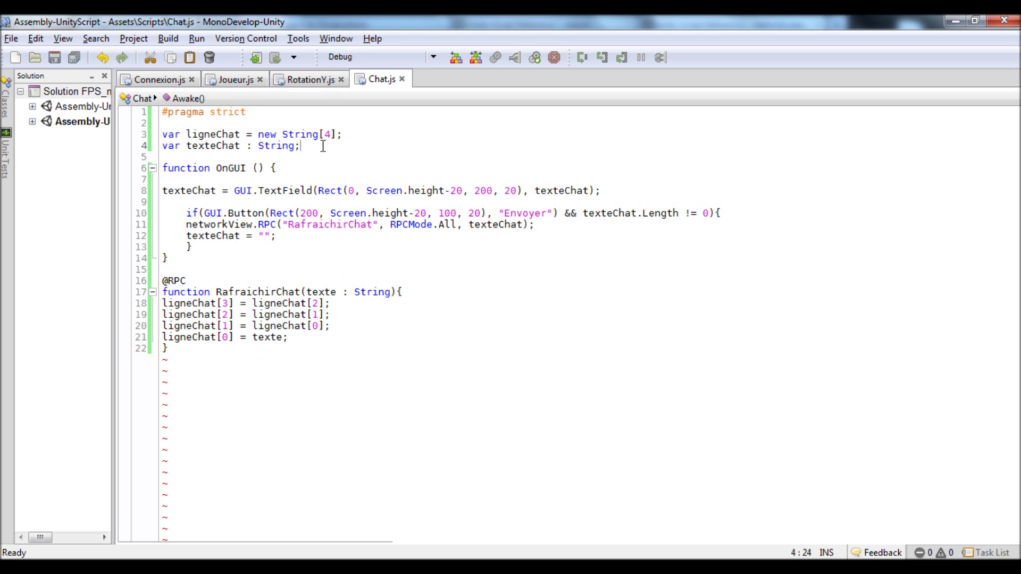
{"action": "key", "text": "Return"}
{"action": "key", "text": "Return"}
{"action": "type", "text": "function "}
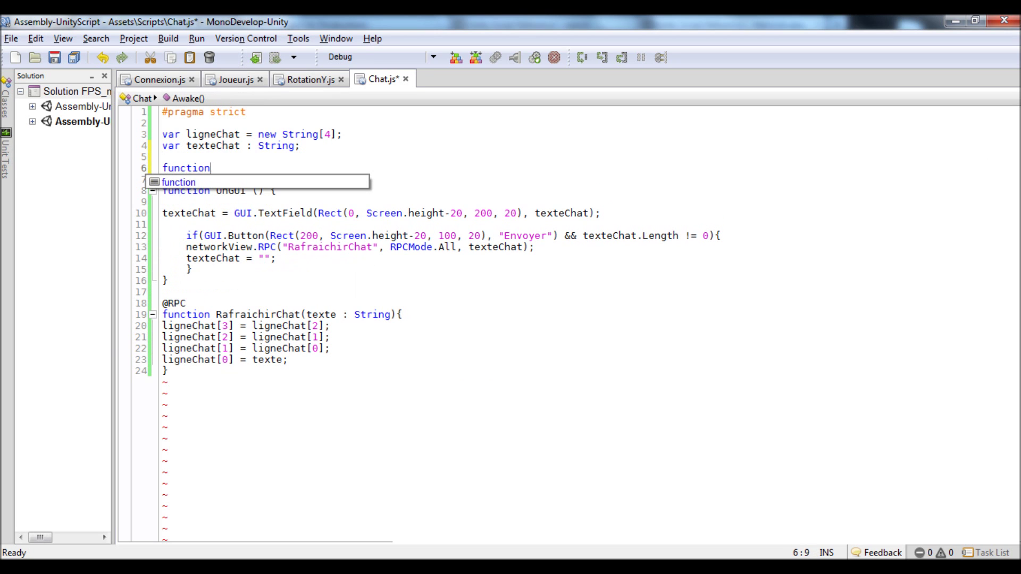
{"action": "type", "text": "Start"}
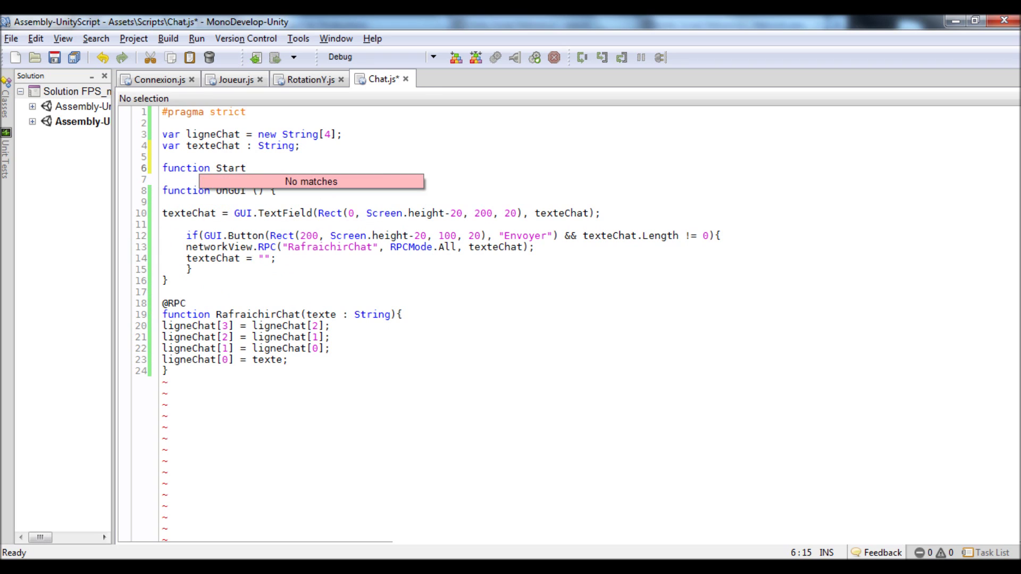
{"action": "type", "text": "(){"}
Close the Start function, save, and paste the three shift lines into it
{"action": "key", "text": "Return"}
{"action": "key", "text": "Return"}
{"action": "type", "text": "}"}
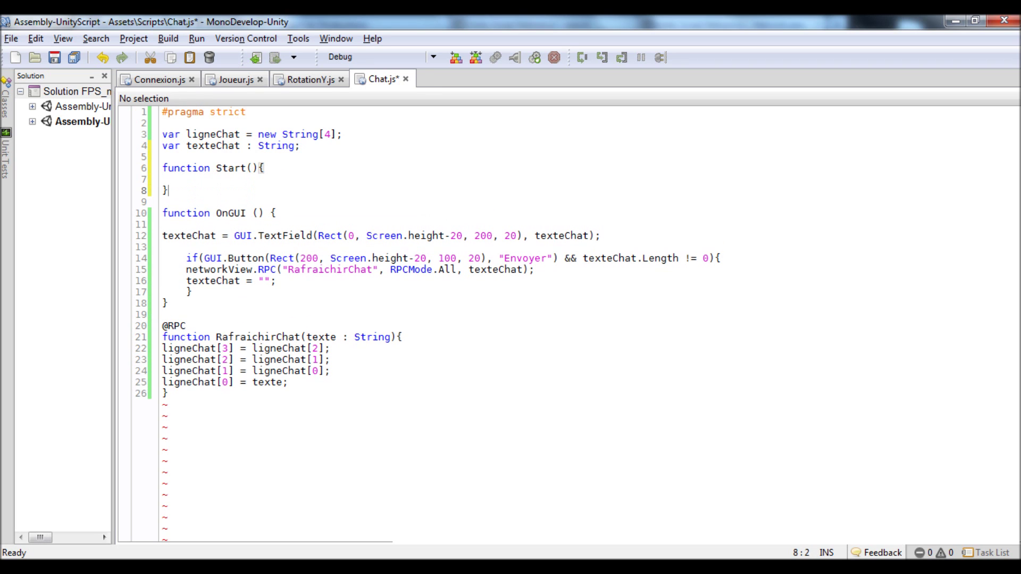
{"action": "key", "text": "ctrl+s"}
{"action": "left_click", "coordinate": [191, 180]}
{"action": "left_click_drag", "start_coordinate": [340, 372], "coordinate": [165, 351]}
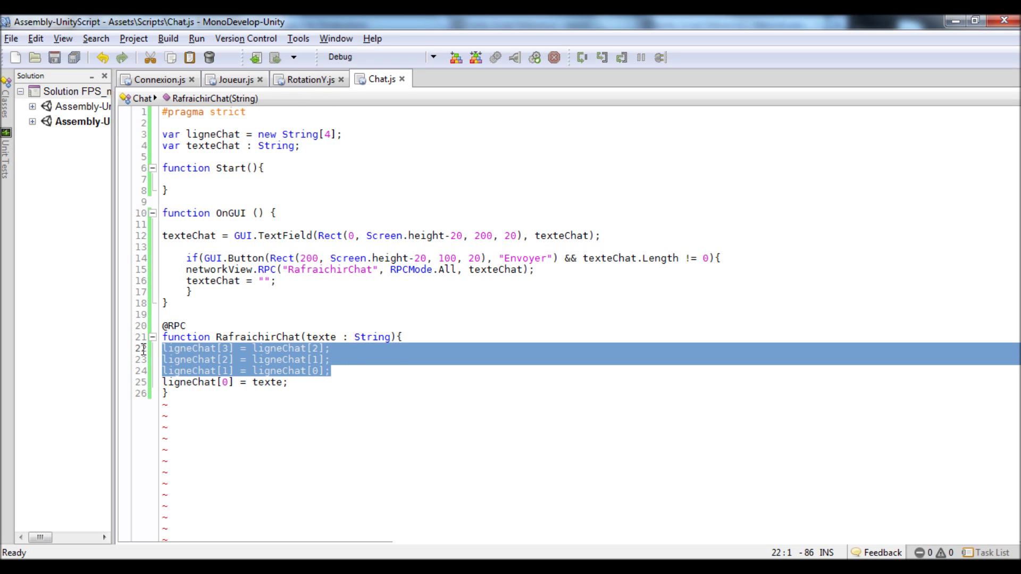
{"action": "key", "text": "ctrl+c"}
{"action": "left_click", "coordinate": [182, 181]}
{"action": "key", "text": "ctrl+v"}
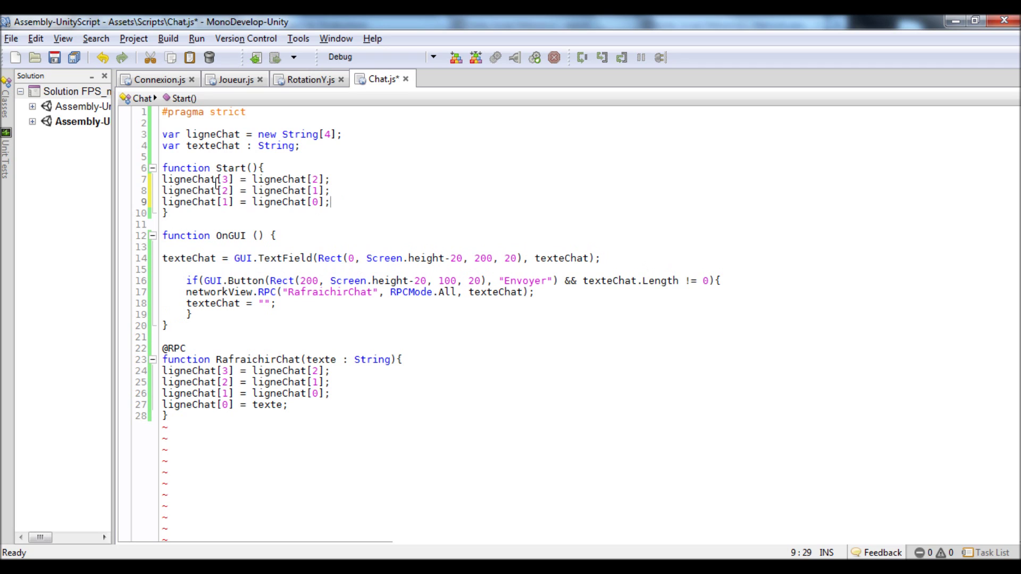
Add a fourth line in Start and set its right-hand value to ""
{"action": "left_click_drag", "start_coordinate": [348, 204], "coordinate": [162, 202]}
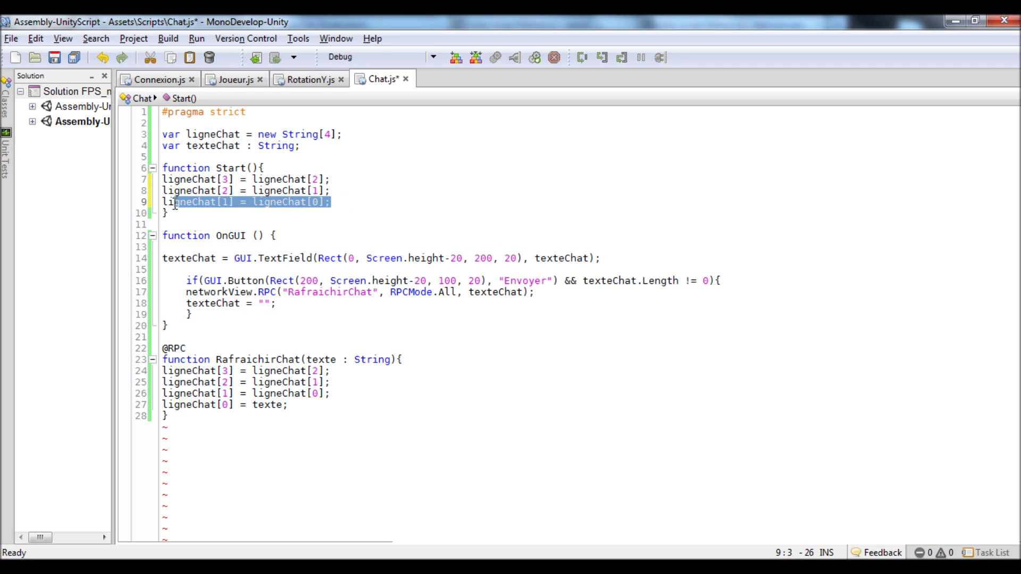
{"action": "key", "text": "ctrl+c"}
{"action": "left_click", "coordinate": [380, 207]}
{"action": "key", "text": "Return"}
{"action": "key", "text": "ctrl+v"}
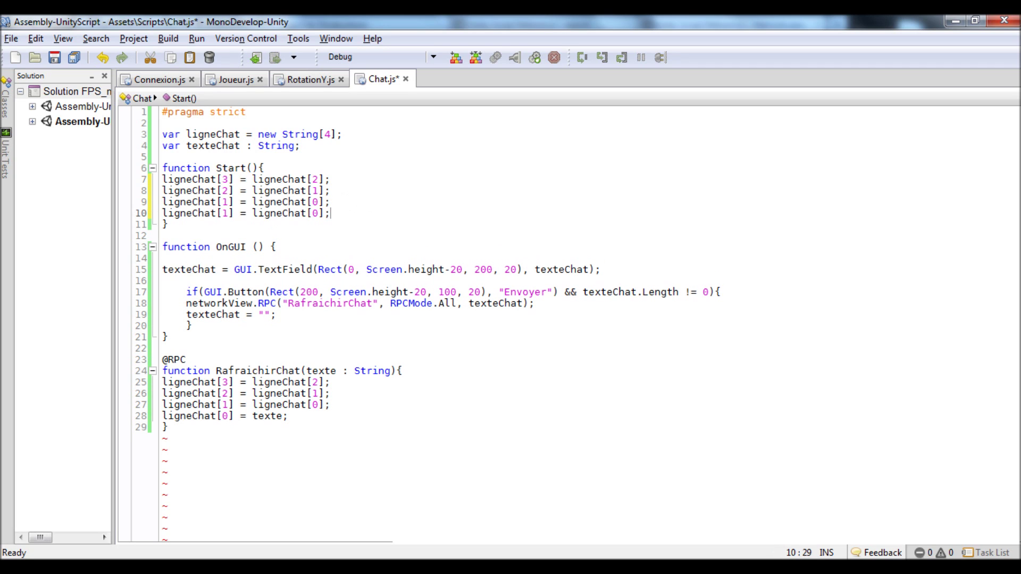
{"action": "left_click", "coordinate": [228, 212]}
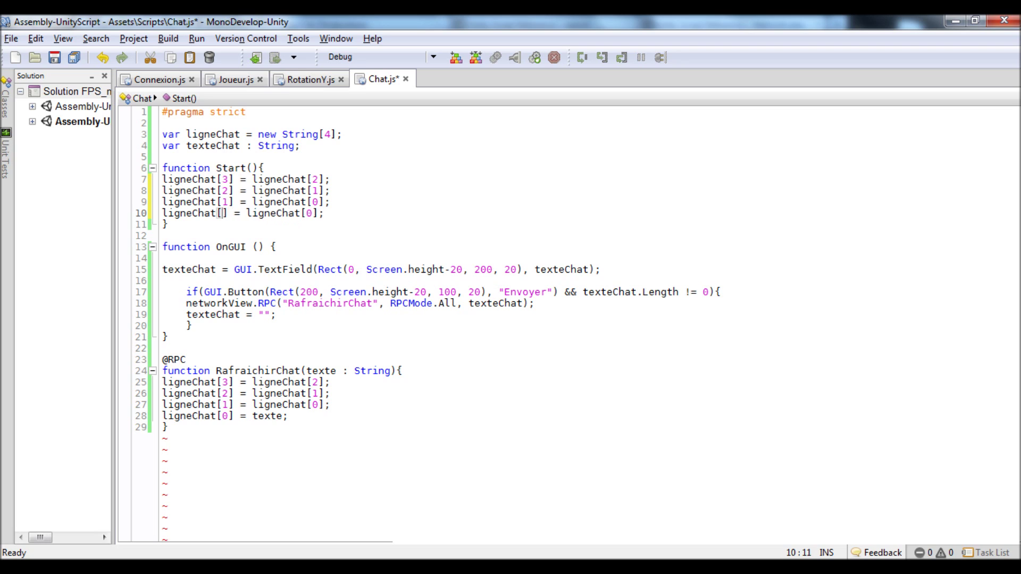
{"action": "type", "text": "0"}
{"action": "left_click_drag", "start_coordinate": [325, 213], "coordinate": [252, 213]}
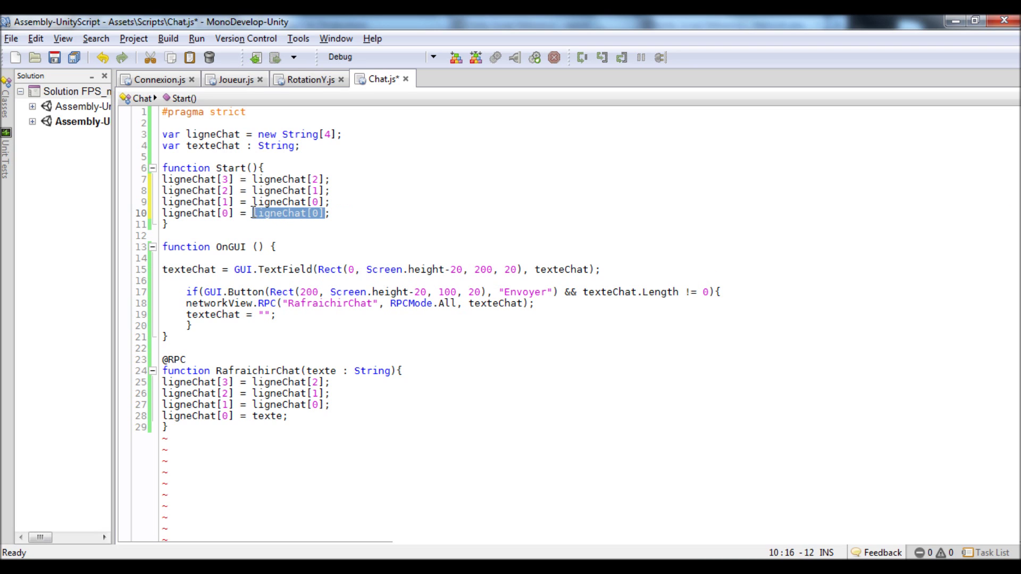
{"action": "type", "text": "\"\""}
Replace the remaining right-hand values with "" so ligneChat[3]–[0] start empty, save, and return to Unity
{"action": "left_click_drag", "start_coordinate": [331, 202], "coordinate": [266, 204]}
{"action": "left_click", "coordinate": [329, 202]}
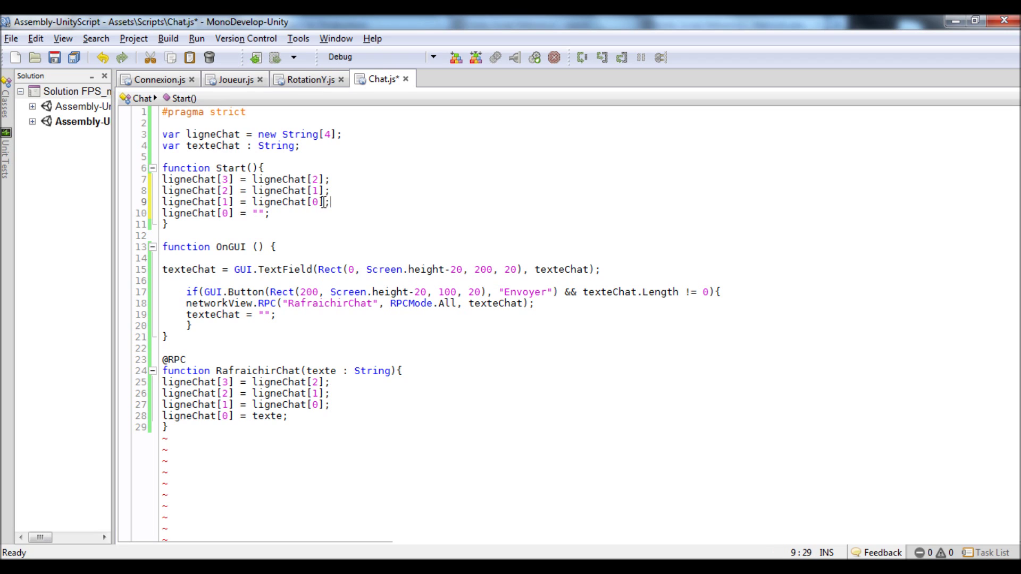
{"action": "left_click_drag", "start_coordinate": [323, 203], "coordinate": [252, 203]}
{"action": "type", "text": "\"\""}
{"action": "left_click_drag", "start_coordinate": [324, 190], "coordinate": [252, 190]}
{"action": "type", "text": "\"\""}
{"action": "left_click", "coordinate": [326, 180]}
{"action": "left_click_drag", "start_coordinate": [326, 180], "coordinate": [252, 180]}
{"action": "type", "text": "\"\""}
{"action": "key", "text": "ctrl+s"}
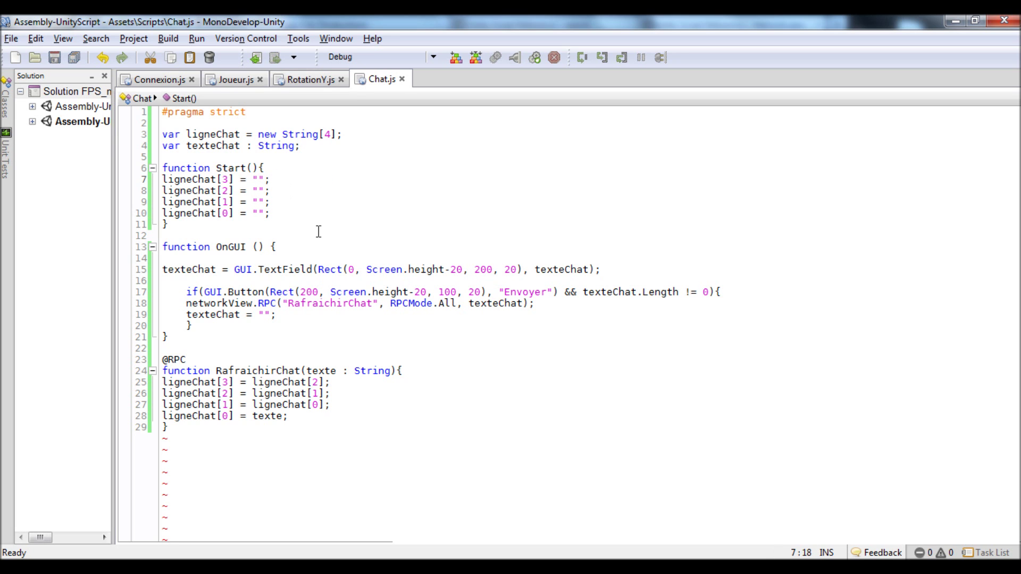
{"action": "key", "text": "alt+Tab"}
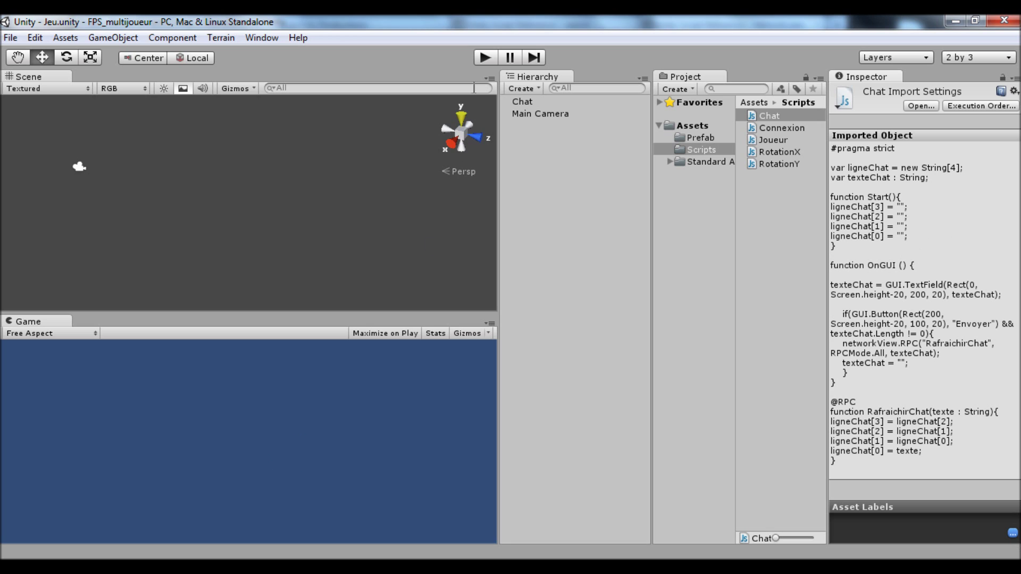
In Play mode, type 'test' in the Game view chat field, send it with Envoyer, then stop playing
{"action": "left_click", "coordinate": [485, 57]}
{"action": "left_click", "coordinate": [530, 104]}
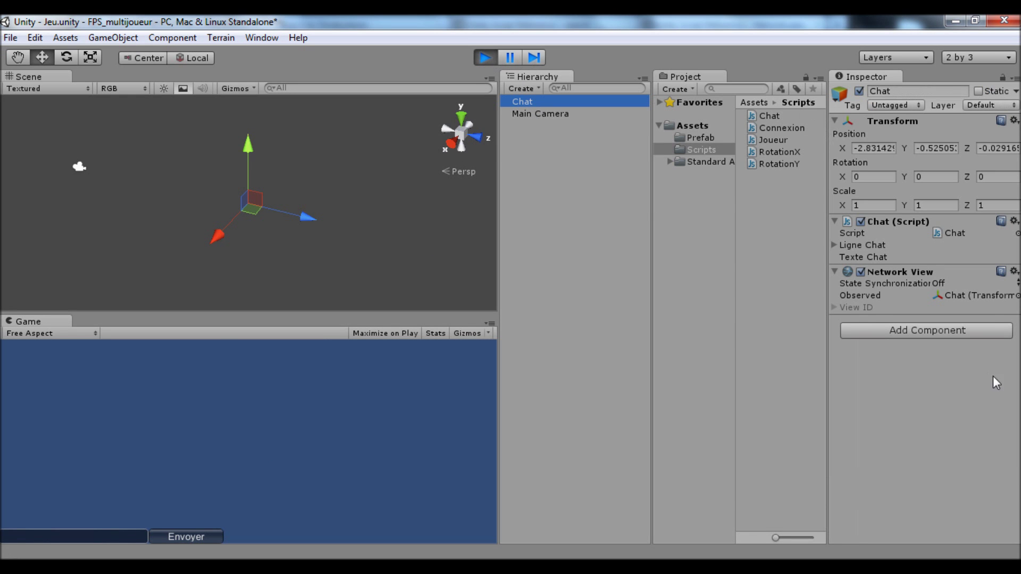
{"action": "left_click", "coordinate": [86, 542]}
{"action": "type", "text": "test"}
{"action": "left_click", "coordinate": [174, 541]}
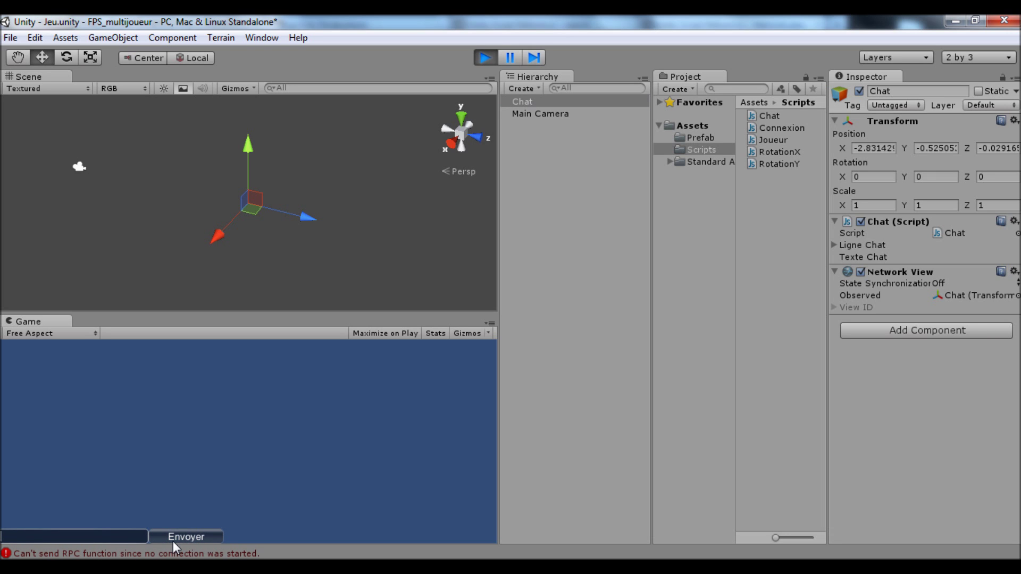
{"action": "left_click", "coordinate": [484, 58]}
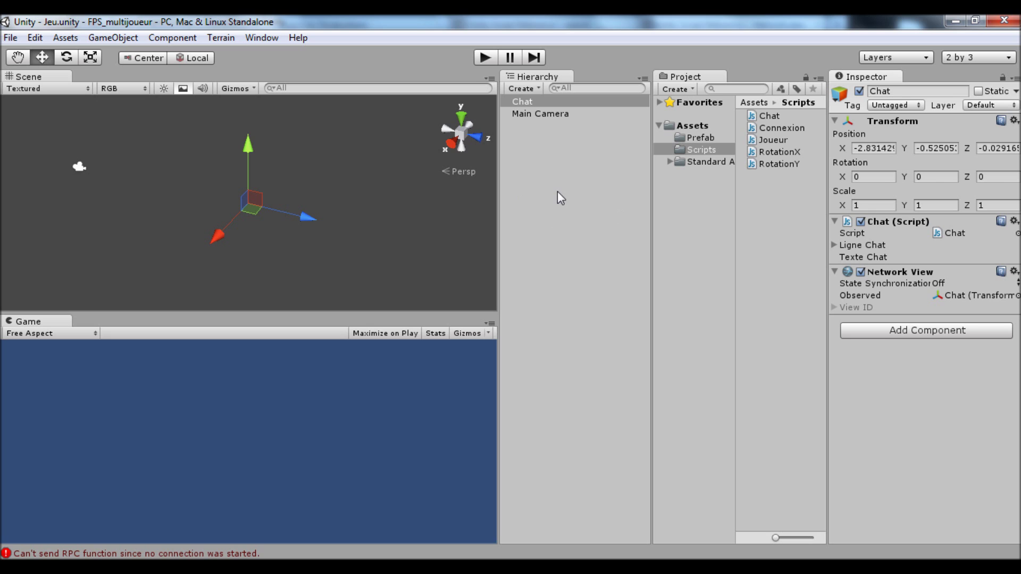
{"action": "left_click", "coordinate": [701, 126]}
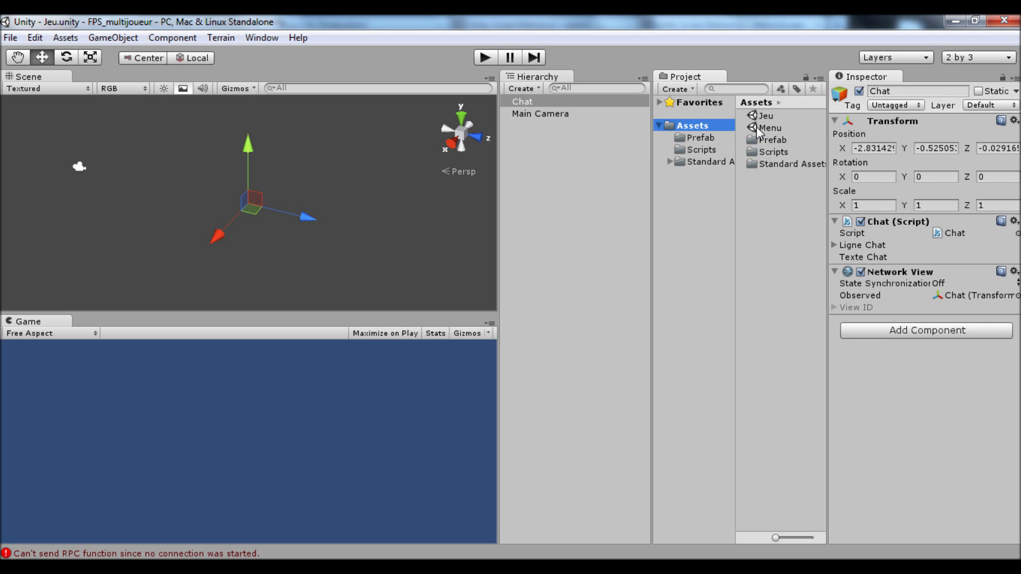
Play from the Menu scene, create a server, send 'test' in the chat, stop, and return to MonoDevelop
{"action": "double_click", "coordinate": [765, 129]}
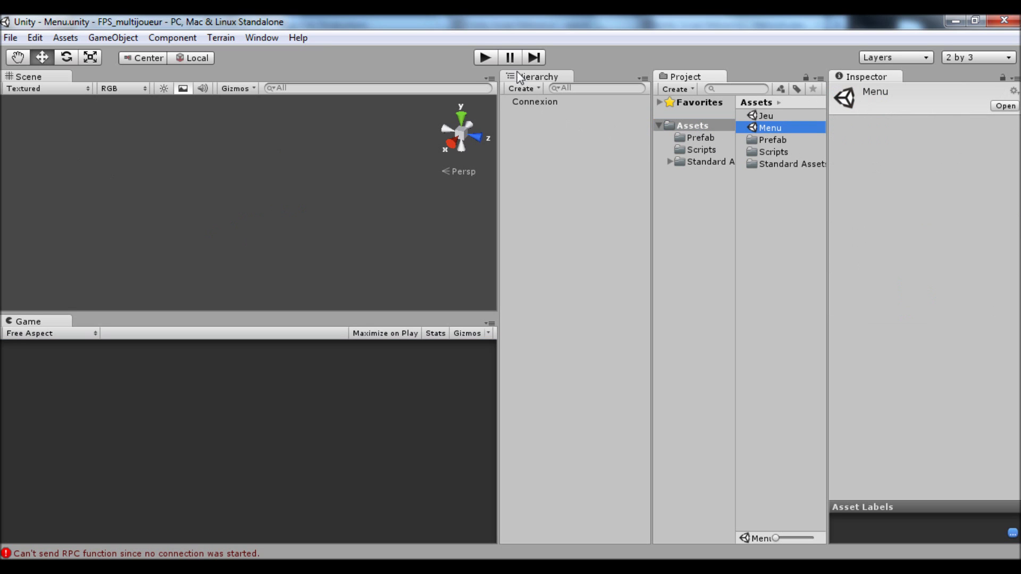
{"action": "left_click", "coordinate": [492, 57]}
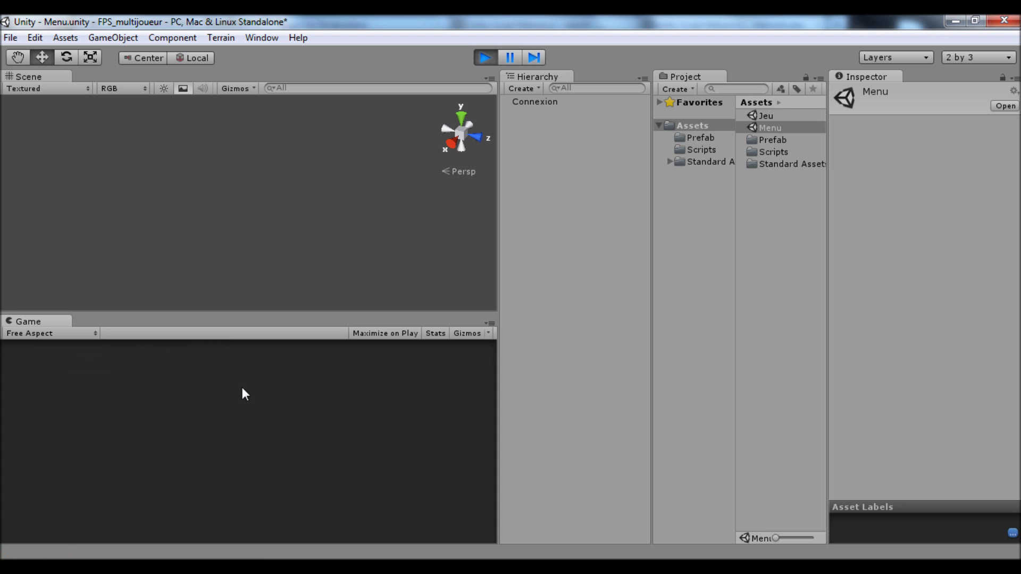
{"action": "left_click", "coordinate": [242, 386]}
{"action": "type", "text": "test"}
{"action": "left_click", "coordinate": [190, 534]}
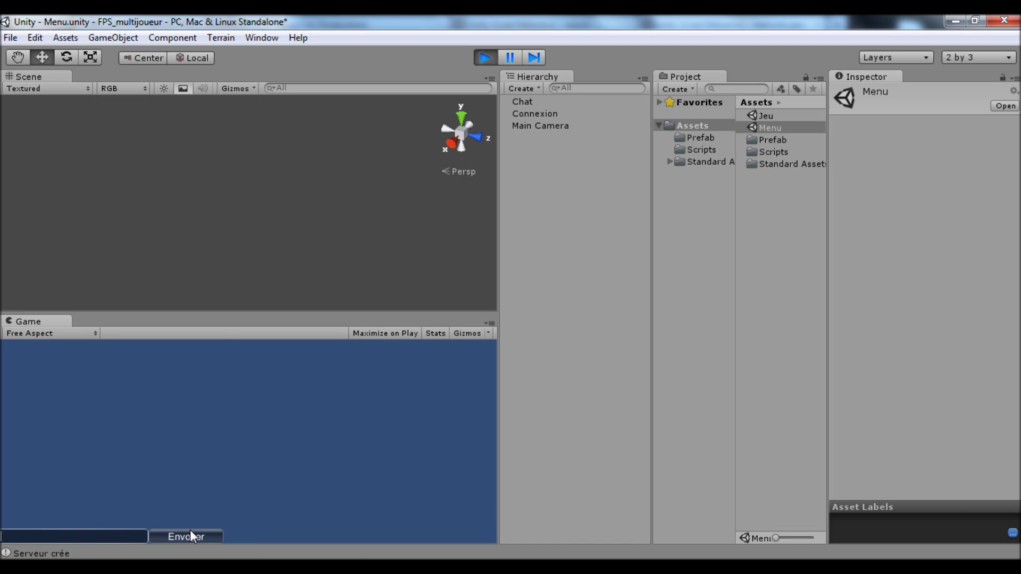
{"action": "left_click", "coordinate": [485, 58]}
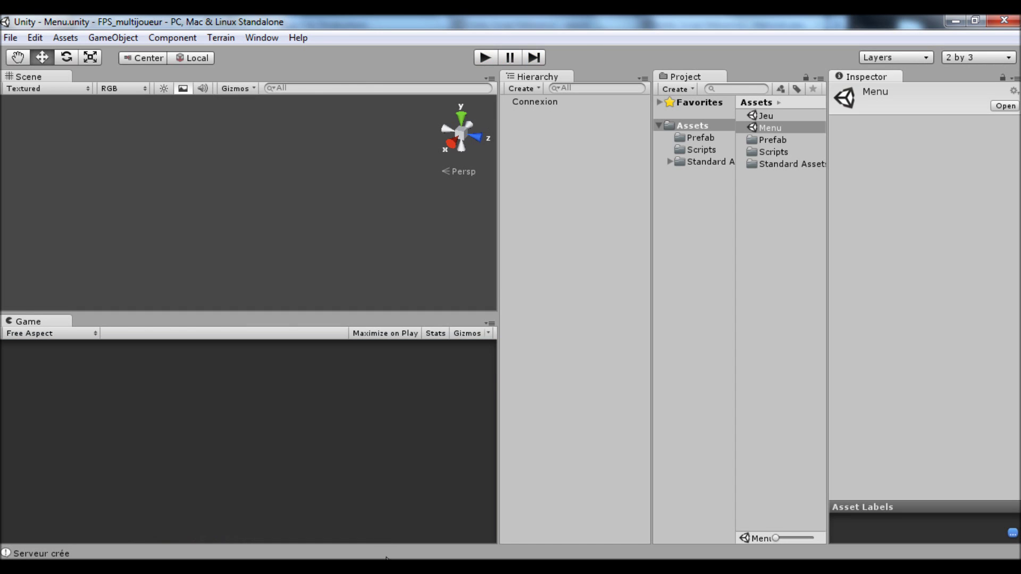
{"action": "key", "text": "alt+Tab"}
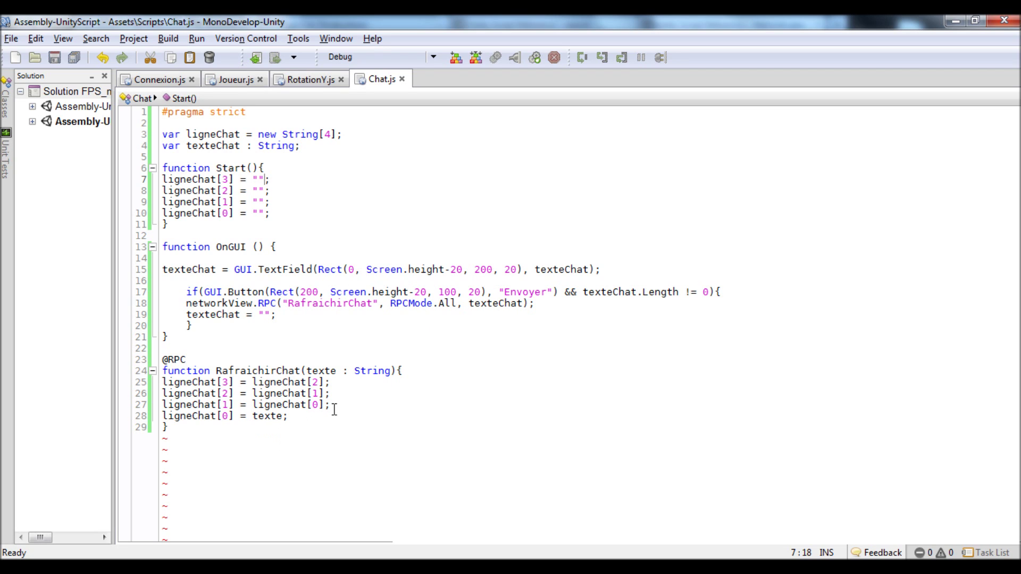
Add a //CHAT------ divider comment below the TextField line
{"action": "left_click", "coordinate": [639, 270]}
{"action": "key", "text": "Return"}
{"action": "key", "text": "Return"}
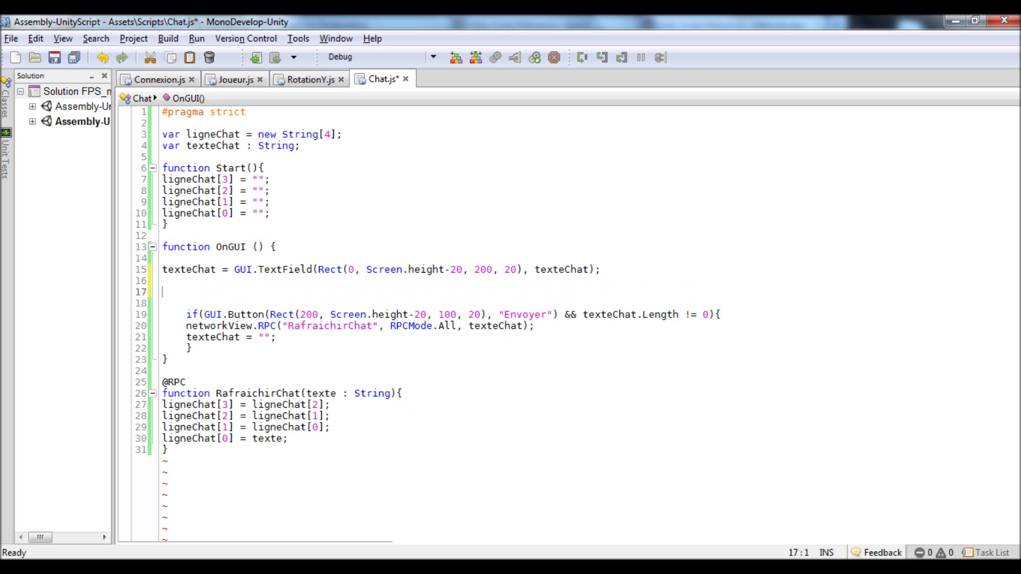
{"action": "type", "text": "//CHAT"}
{"action": "type", "text": "--------------------------------"}
Paste a copy of the divider two lines lower and change it to //FIN DE CHAT------
{"action": "left_click_drag", "start_coordinate": [421, 293], "coordinate": [161, 292]}
{"action": "key", "text": "ctrl+c"}
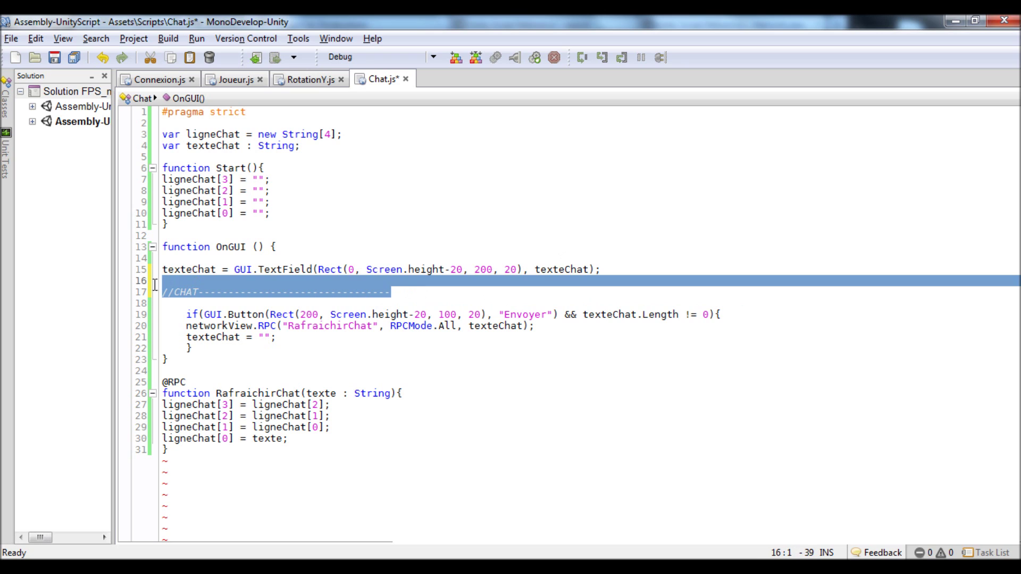
{"action": "left_click", "coordinate": [402, 294]}
{"action": "key", "text": "Return"}
{"action": "key", "text": "Return"}
{"action": "key", "text": "ctrl+v"}
{"action": "left_click", "coordinate": [175, 314]}
{"action": "type", "text": "FIN DE"}
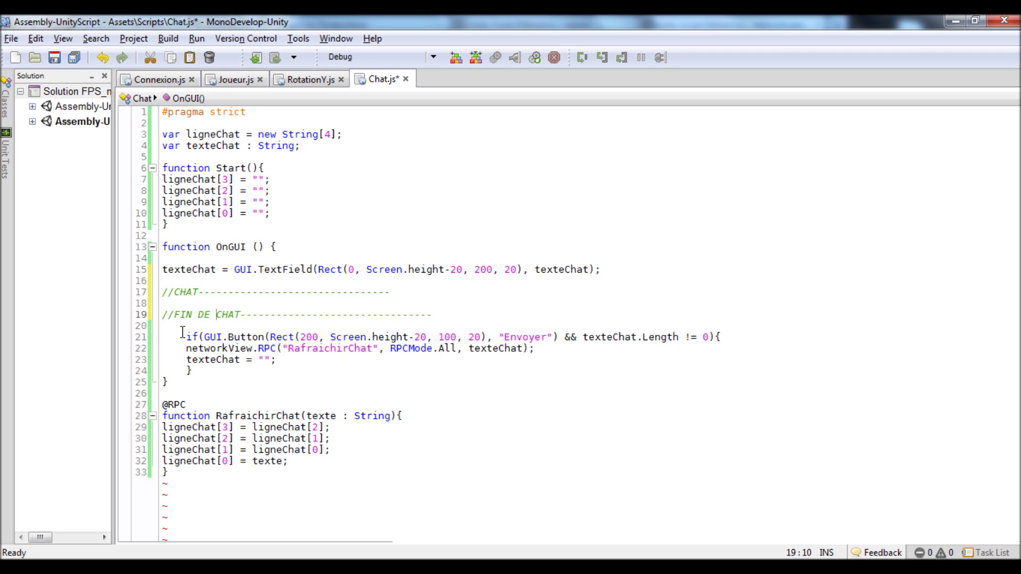
{"action": "left_click", "coordinate": [181, 304]}
Write GUI.Label(Rect(0, Screen.height-40), ligneChat[0]); between the dividers and save Chat.js
{"action": "type", "text": "GUI."}
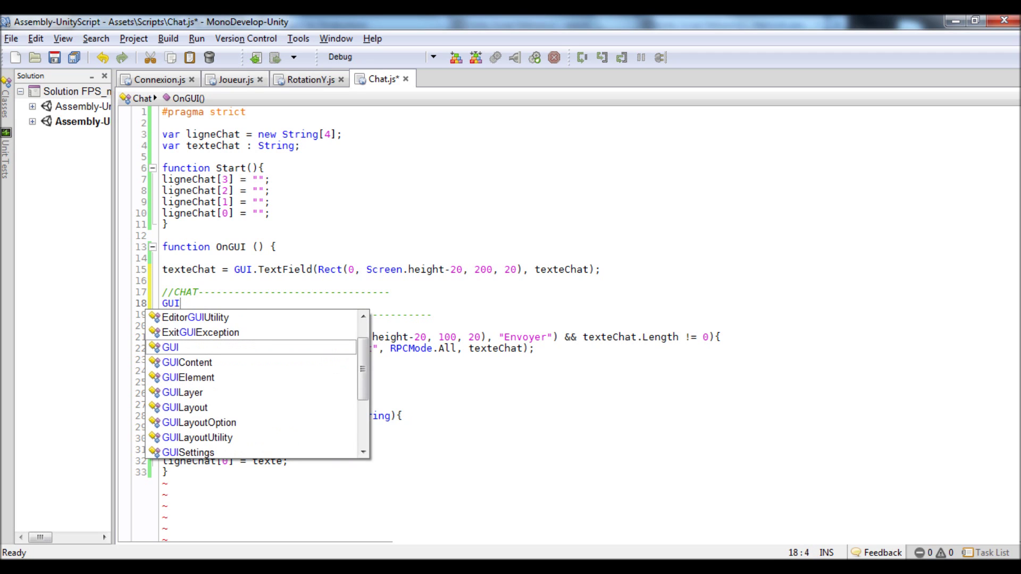
{"action": "type", "text": "Label("}
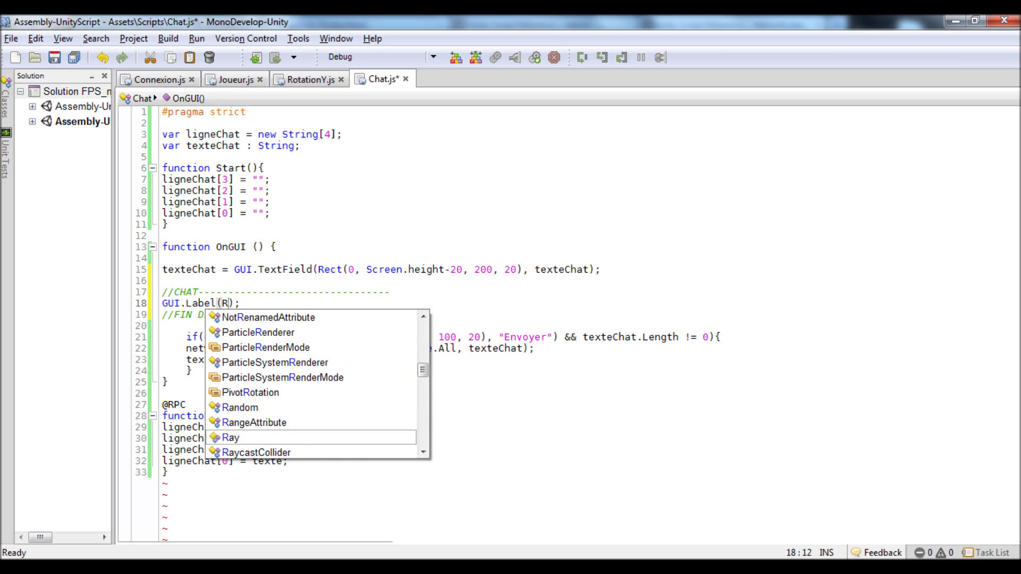
{"action": "type", "text": "Rect(),"}
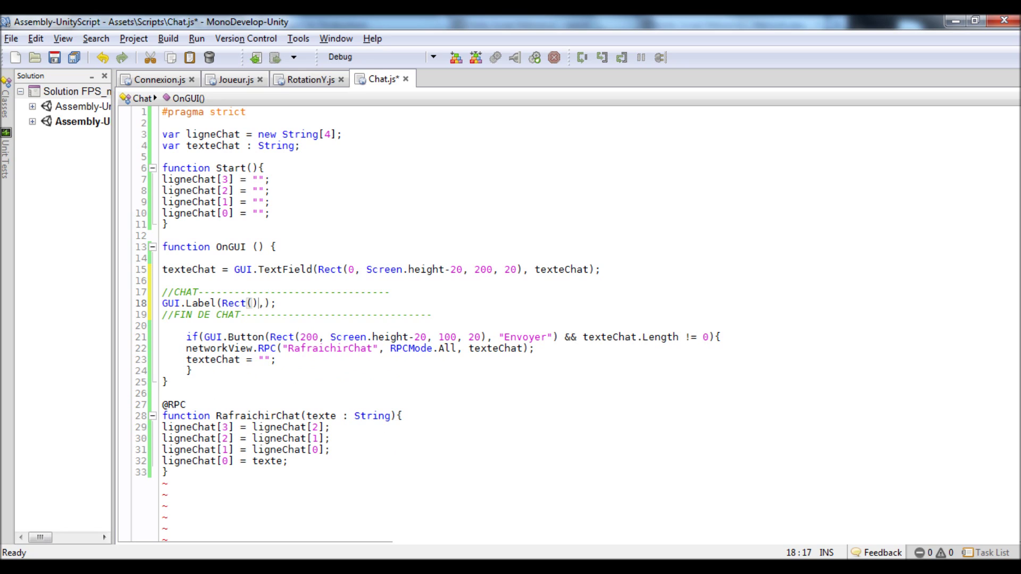
{"action": "type", "text": "0"}
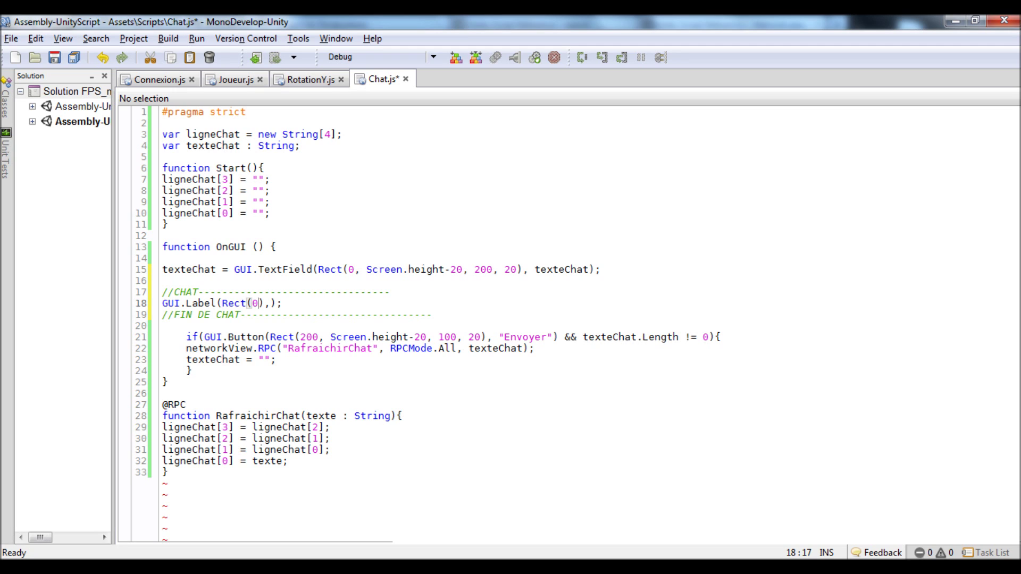
{"action": "type", "text": ", Sc"}
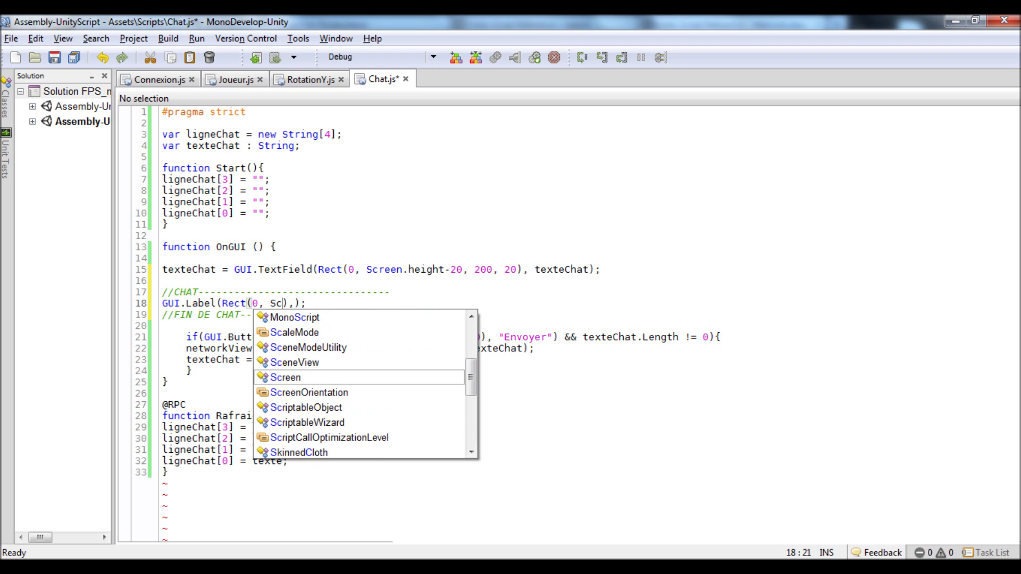
{"action": "type", "text": "reen.height"}
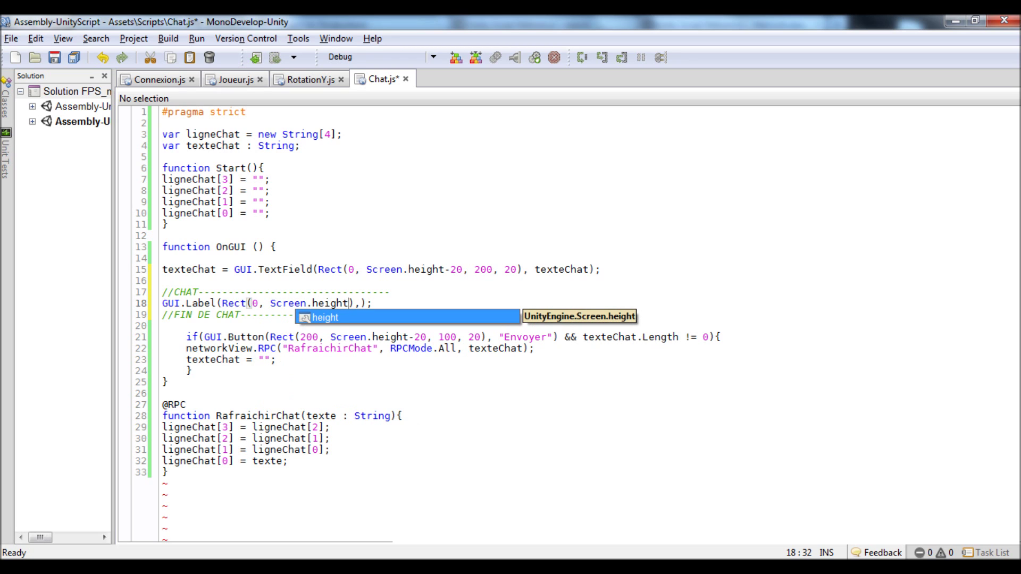
{"action": "type", "text": "-40"}
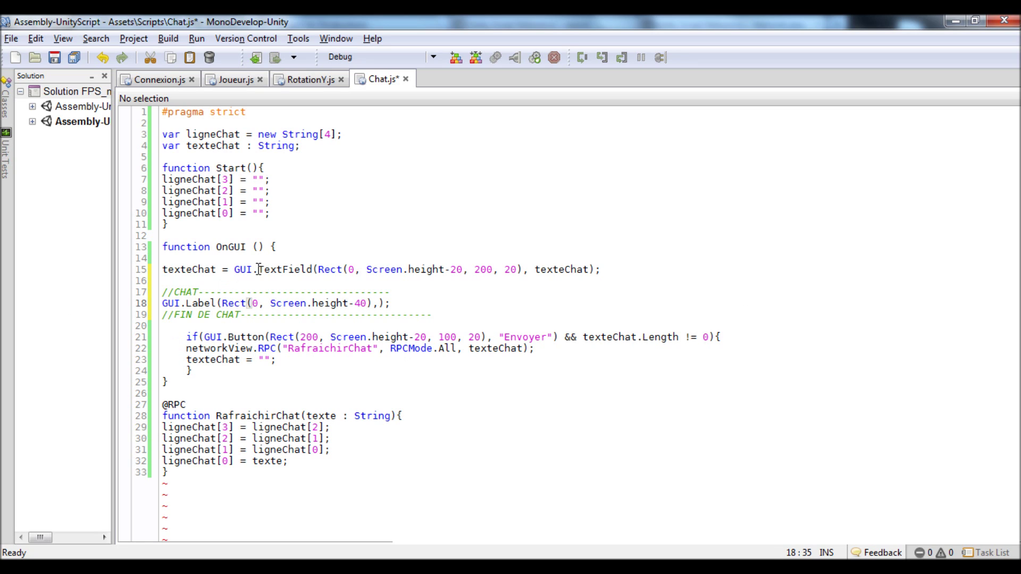
{"action": "left_click_drag", "start_coordinate": [259, 269], "coordinate": [314, 270]}
{"action": "left_click", "coordinate": [313, 269]}
{"action": "double_click", "coordinate": [512, 270]}
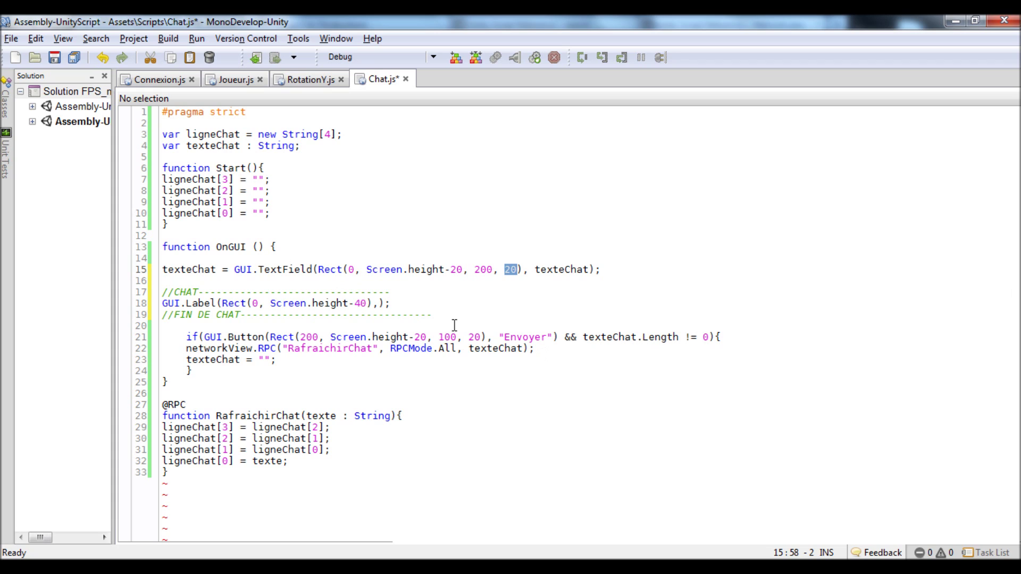
{"action": "left_click", "coordinate": [378, 304]}
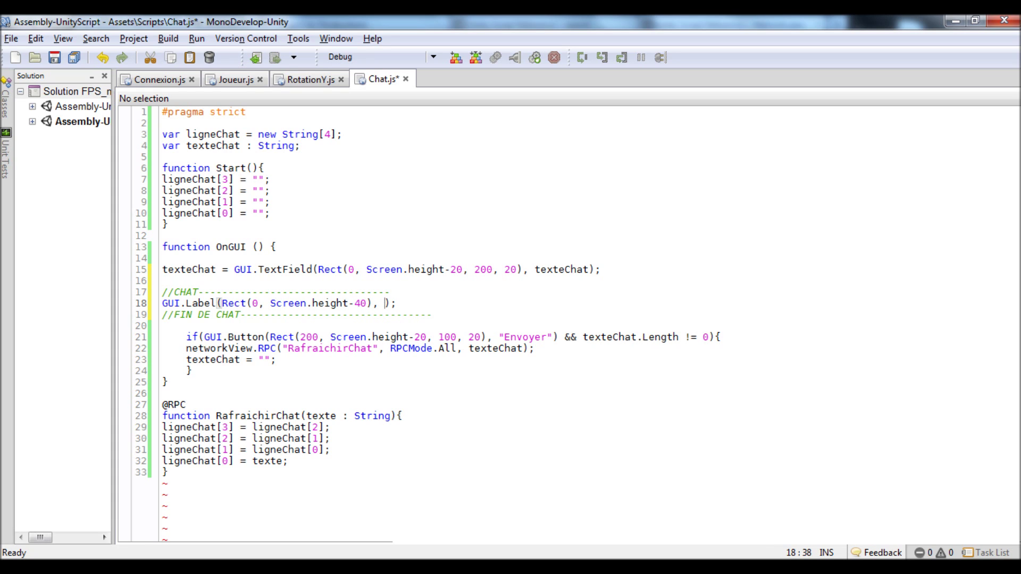
{"action": "type", "text": "ligneChat"}
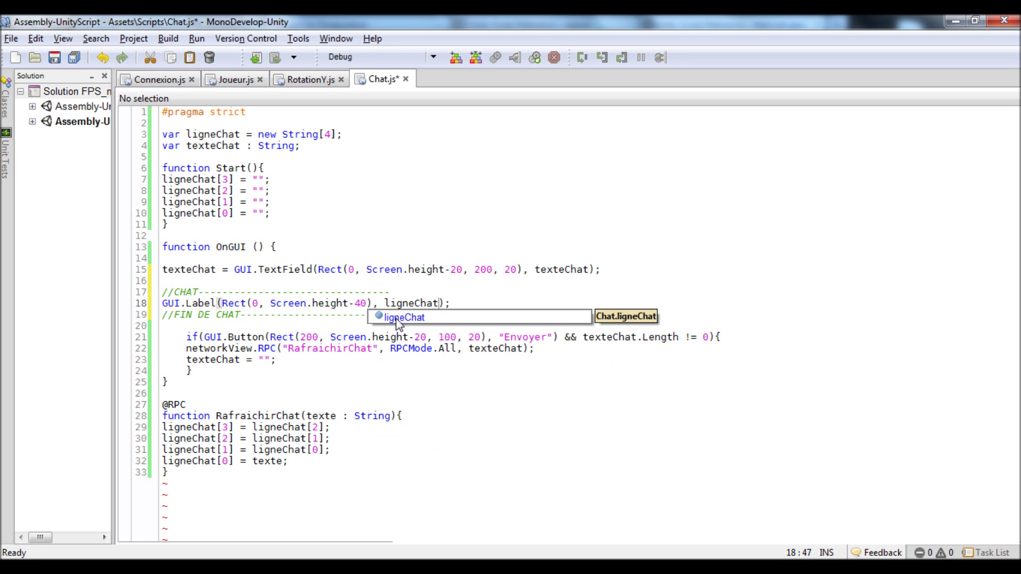
{"action": "type", "text": "[]"}
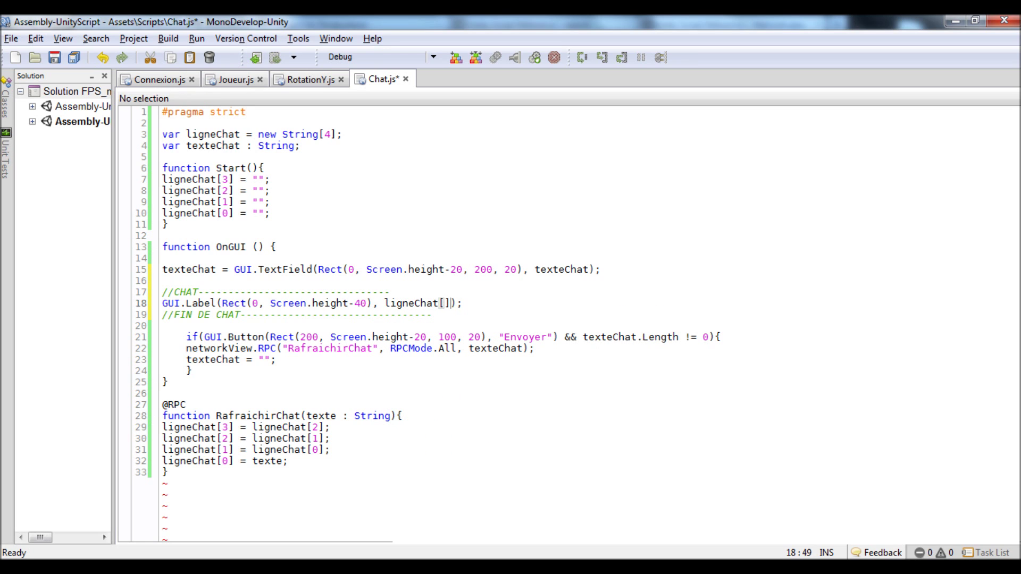
{"action": "type", "text": "0"}
{"action": "key", "text": "ctrl+s"}
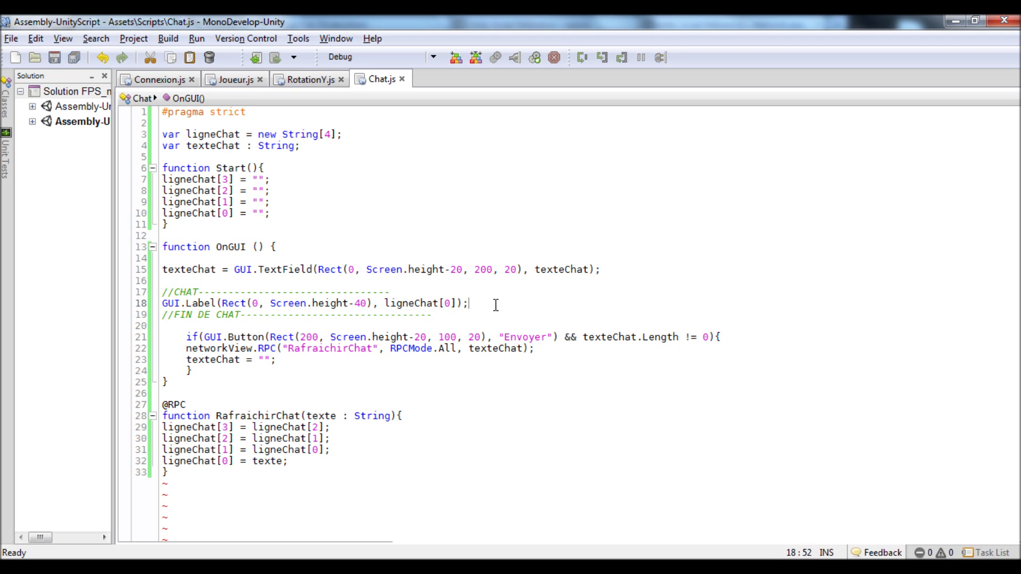
Duplicate the GUI.Label line so four identical label lines sit between the dividers
{"action": "left_click_drag", "start_coordinate": [495, 305], "coordinate": [231, 316]}
{"action": "left_click_drag", "start_coordinate": [469, 303], "coordinate": [162, 303]}
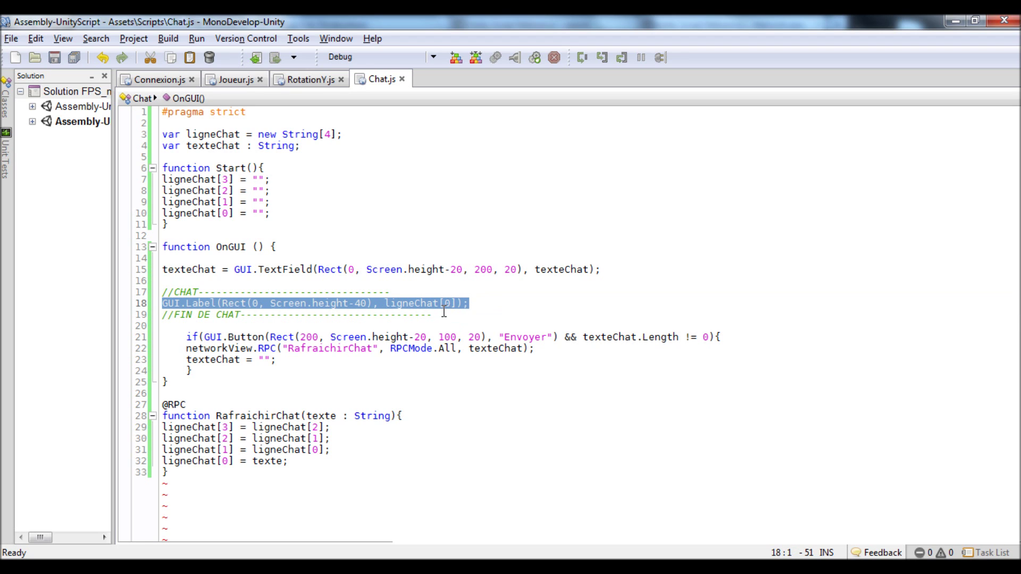
{"action": "key", "text": "ctrl+c"}
{"action": "left_click", "coordinate": [477, 296]}
{"action": "key", "text": "Return"}
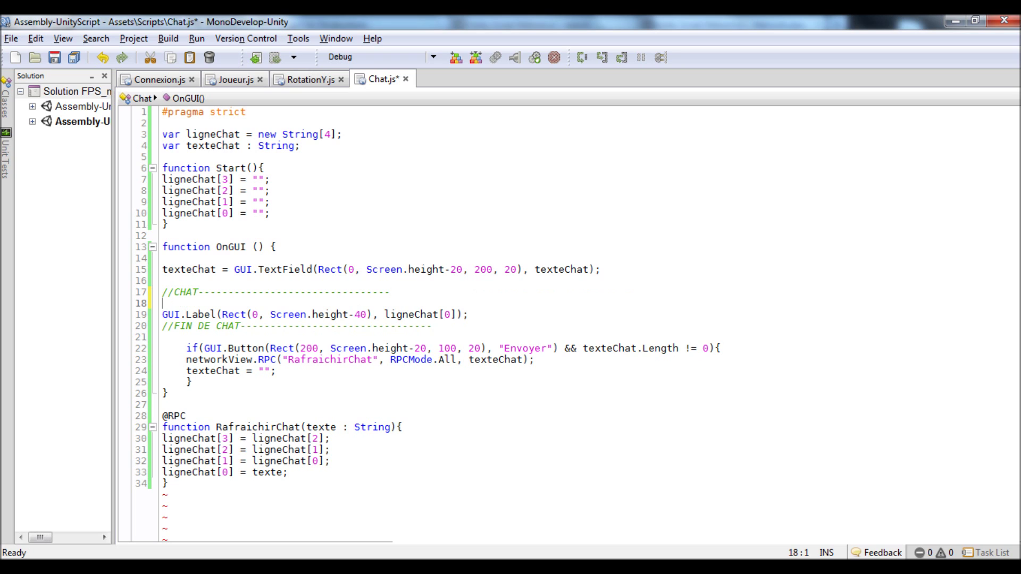
{"action": "key", "text": "ctrl+v"}
{"action": "key", "text": "Return"}
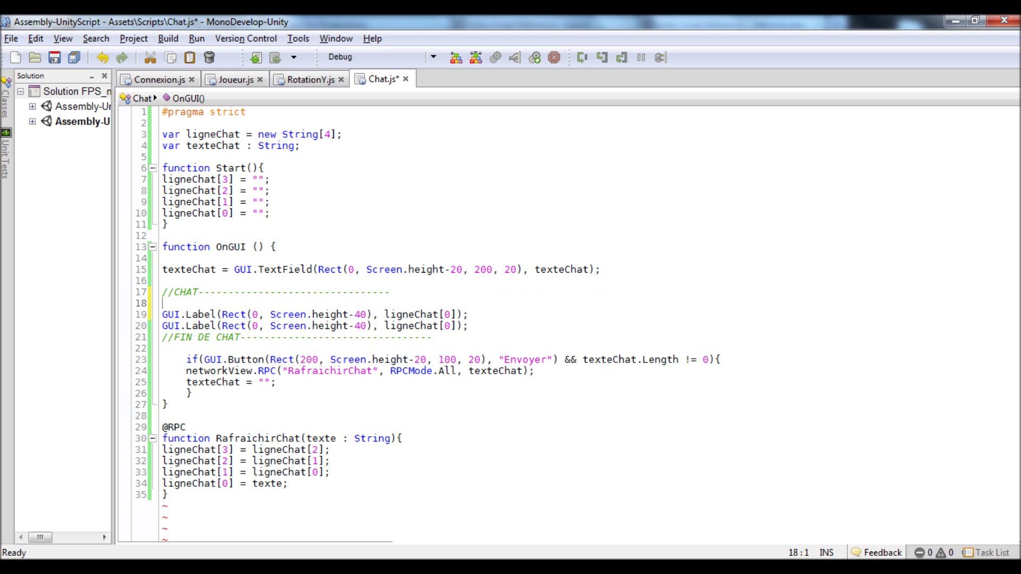
{"action": "key", "text": "Return"}
{"action": "key", "text": "ctrl+v"}
{"action": "left_click", "coordinate": [237, 303]}
{"action": "key", "text": "ctrl+v"}
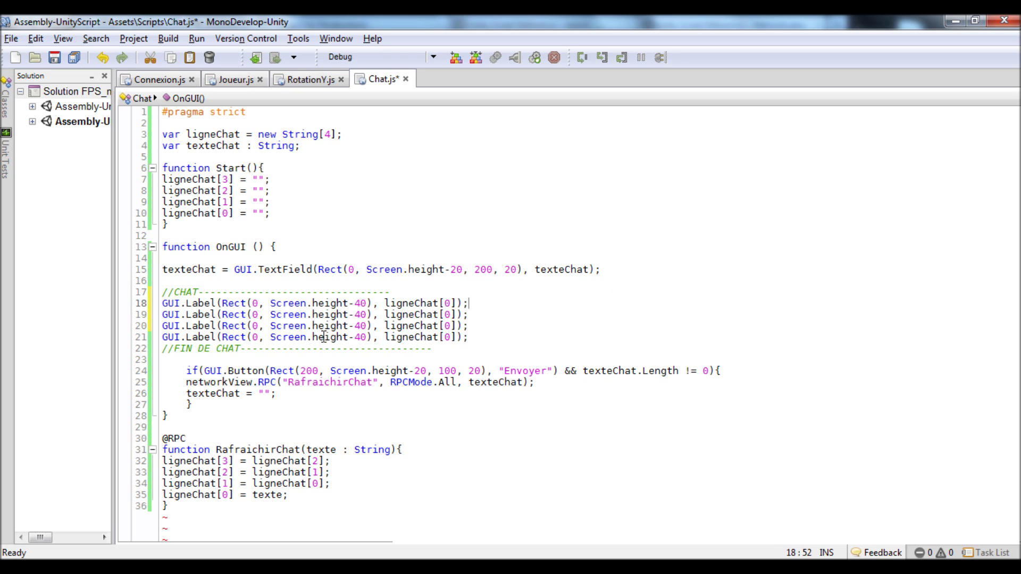
Change the height offsets of the upper three labels to -60, -80 and -100
{"action": "left_click", "coordinate": [360, 326]}
{"action": "key", "text": "BackSpace"}
{"action": "type", "text": "6"}
{"action": "left_click", "coordinate": [361, 315]}
{"action": "key", "text": "BackSpace"}
{"action": "type", "text": "8"}
{"action": "left_click", "coordinate": [361, 303]}
{"action": "key", "text": "BackSpace"}
{"action": "type", "text": "10"}
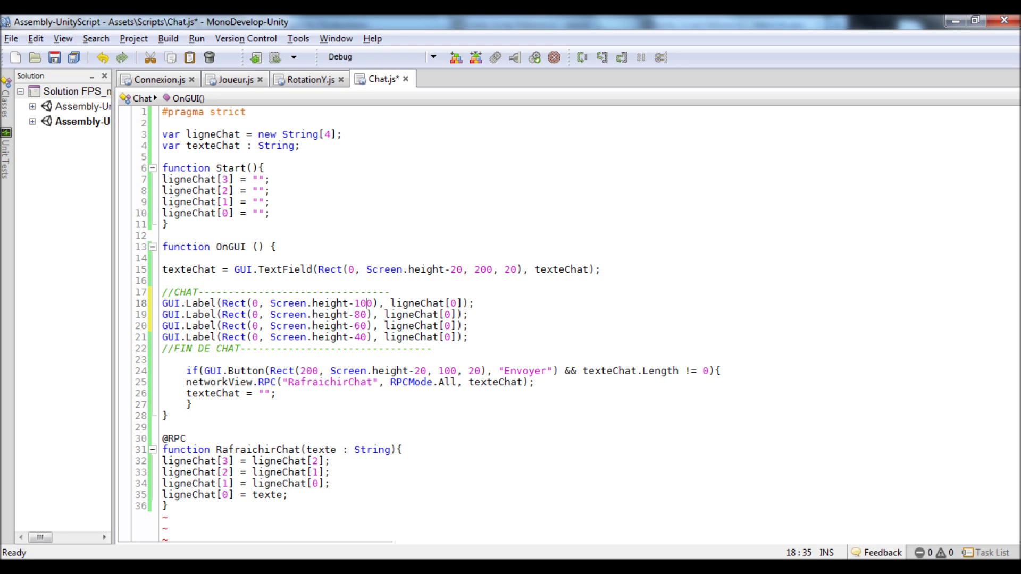
Set the ligneChat indices on those lines to 1, 2 and 3, save, and switch to Unity
{"action": "left_click", "coordinate": [450, 325]}
{"action": "key", "text": "BackSpace"}
{"action": "type", "text": "1"}
{"action": "left_click", "coordinate": [447, 314]}
{"action": "key", "text": "BackSpace"}
{"action": "type", "text": "2"}
{"action": "left_click", "coordinate": [456, 303]}
{"action": "key", "text": "BackSpace"}
{"action": "type", "text": "3"}
{"action": "key", "text": "ctrl+s"}
{"action": "key", "text": "alt+Tab"}
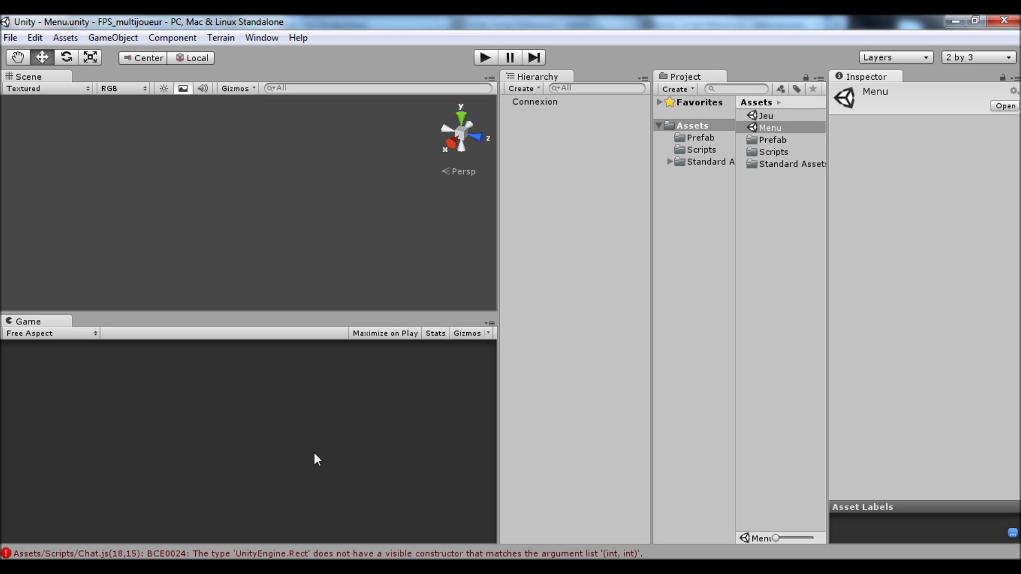
Read the four Rect (int, int) constructor errors in the Console, then return to Chat.js
{"action": "left_click", "coordinate": [385, 544]}
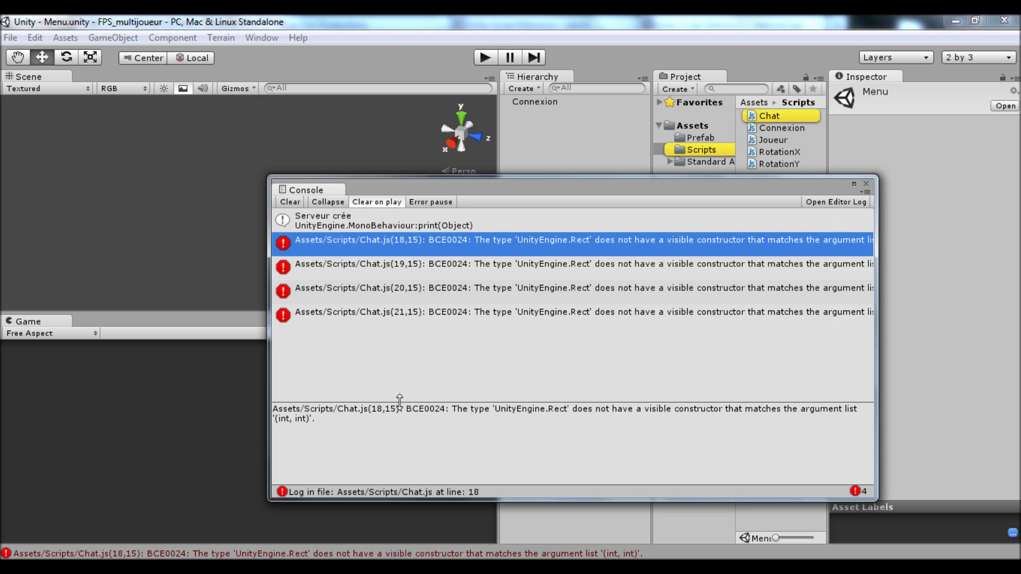
{"action": "left_click", "coordinate": [393, 492]}
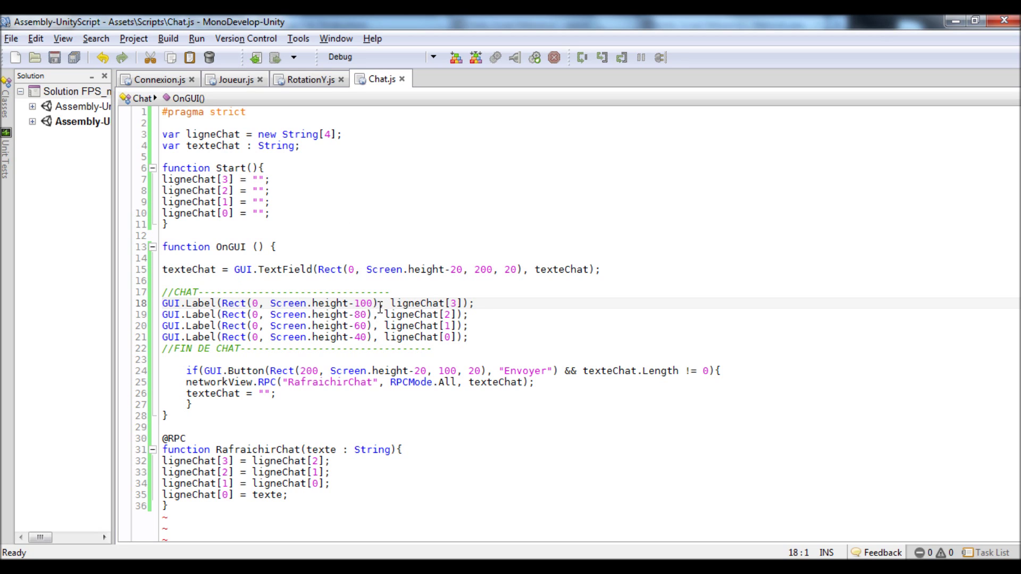
Add width and height 100, 20 to the Rect calls of the top two labels
{"action": "left_click", "coordinate": [462, 302]}
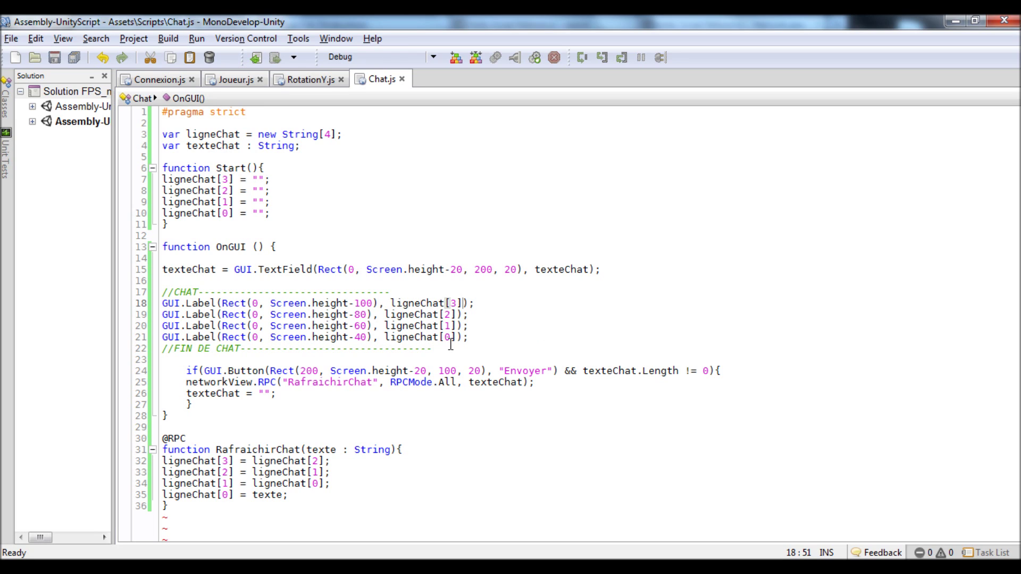
{"action": "left_click", "coordinate": [376, 304]}
{"action": "type", "text": ", 100, 20"}
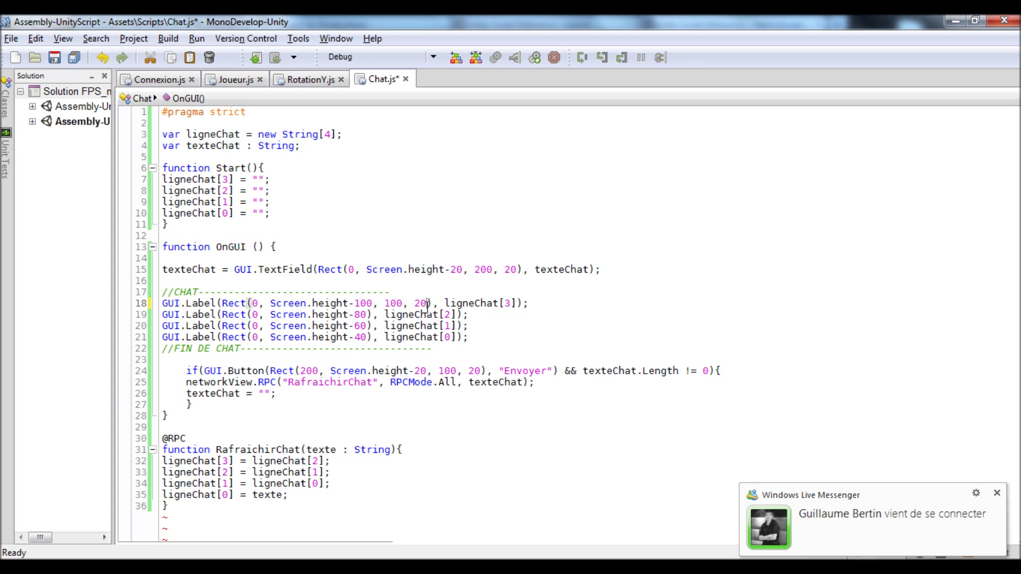
{"action": "left_click_drag", "start_coordinate": [428, 304], "coordinate": [379, 304]}
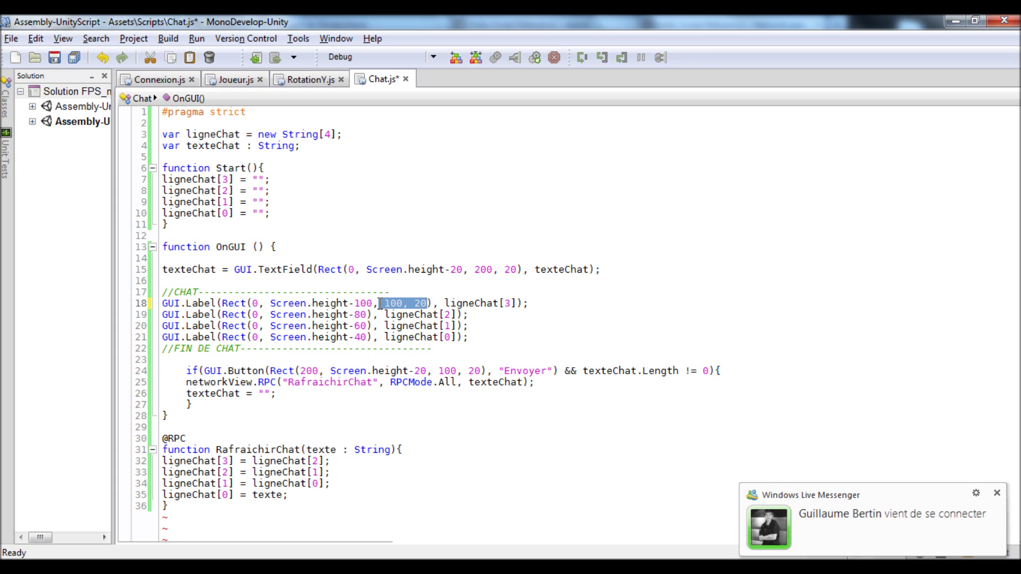
{"action": "key", "text": "ctrl+c"}
{"action": "left_click", "coordinate": [366, 315]}
{"action": "key", "text": "ctrl+v"}
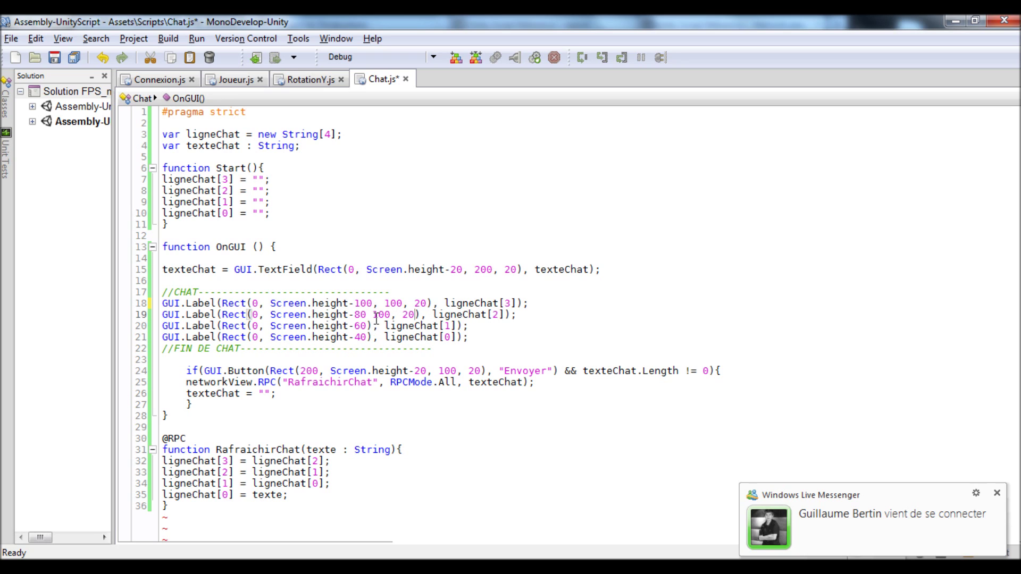
{"action": "left_click", "coordinate": [374, 314]}
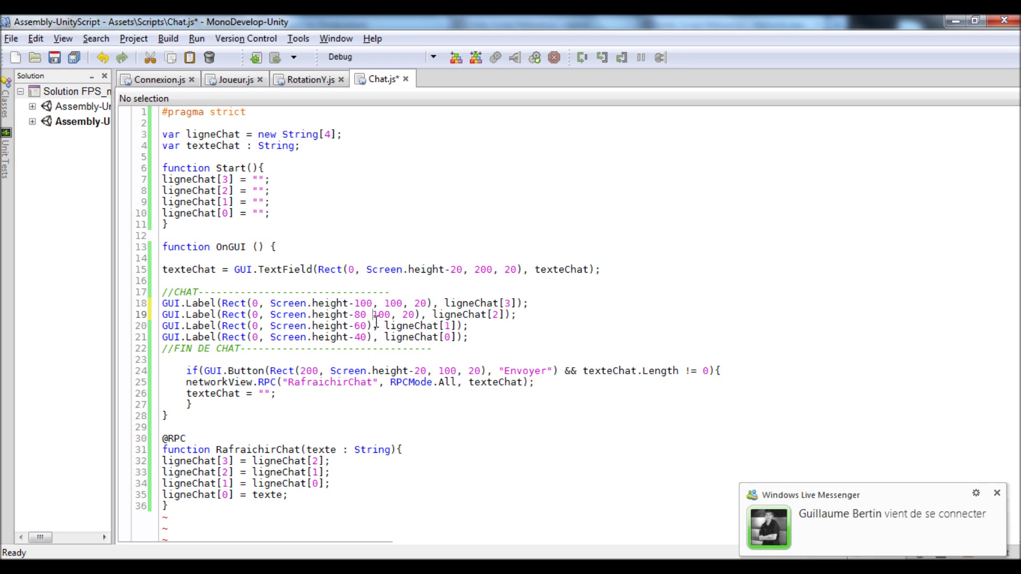
{"action": "type", "text": ";"}
{"action": "key", "text": "BackSpace"}
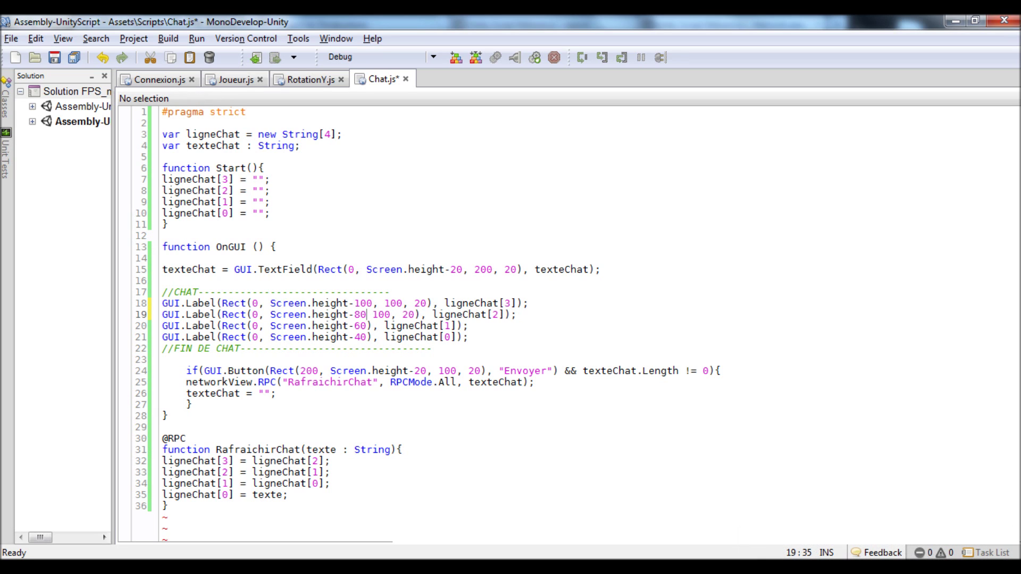
{"action": "type", "text": ","}
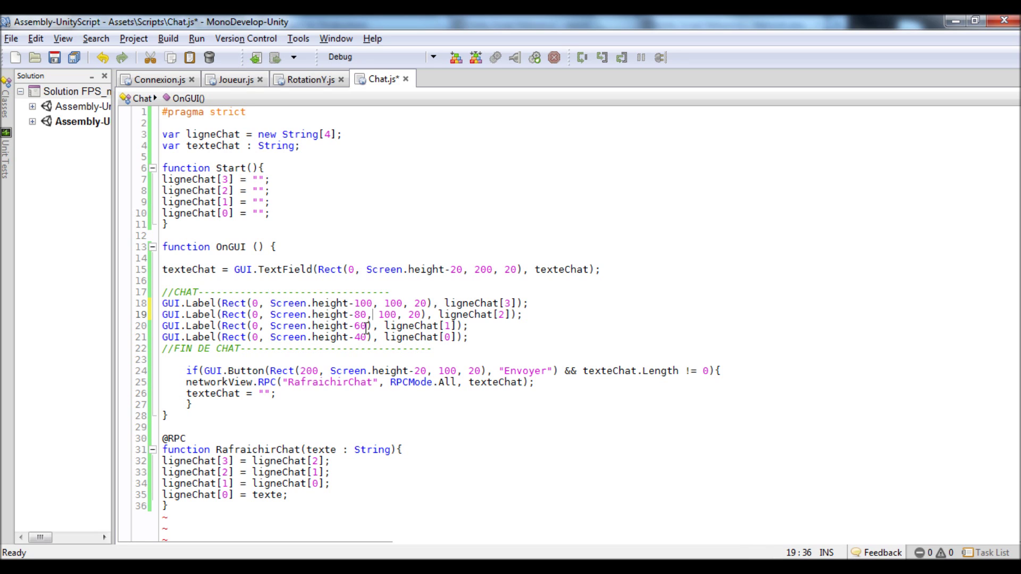
Add 100, 20 to the remaining two label Rects, save, and check Unity's compile result
{"action": "left_click_drag", "start_coordinate": [426, 318], "coordinate": [371, 317]}
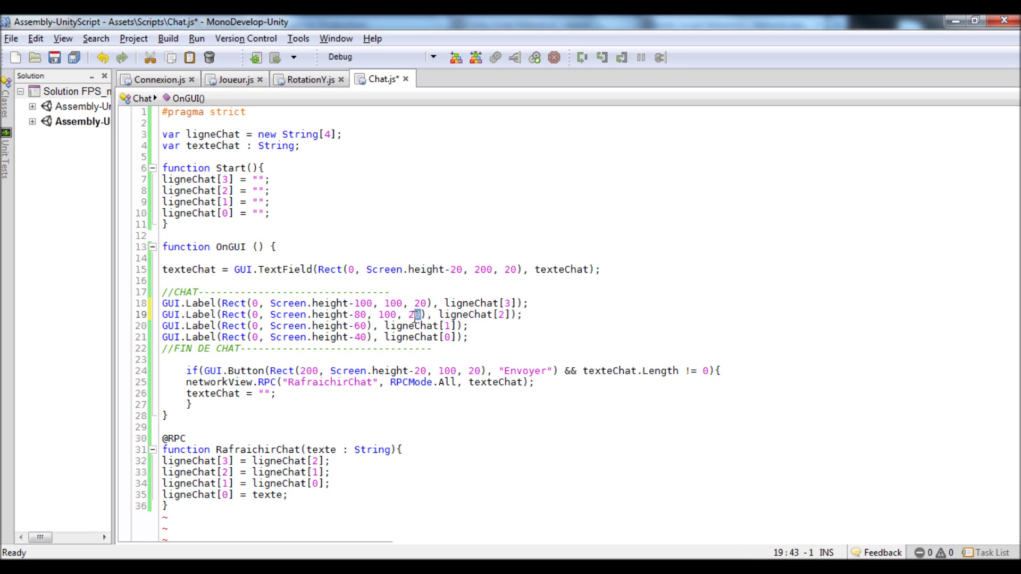
{"action": "key", "text": "ctrl+c"}
{"action": "left_click", "coordinate": [367, 326]}
{"action": "key", "text": "ctrl+v"}
{"action": "left_click", "coordinate": [366, 337]}
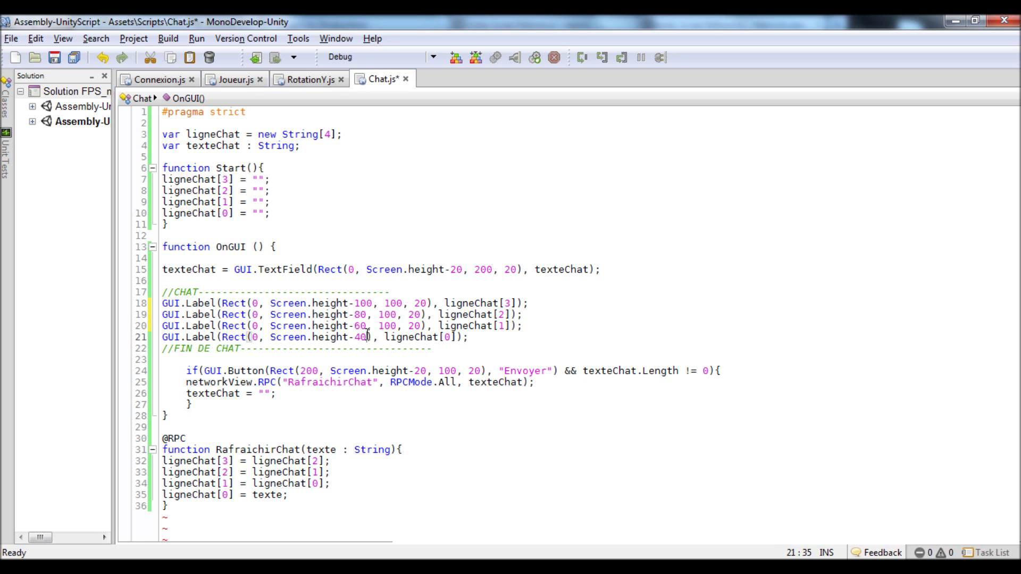
{"action": "key", "text": "ctrl+v"}
{"action": "key", "text": "ctrl+s"}
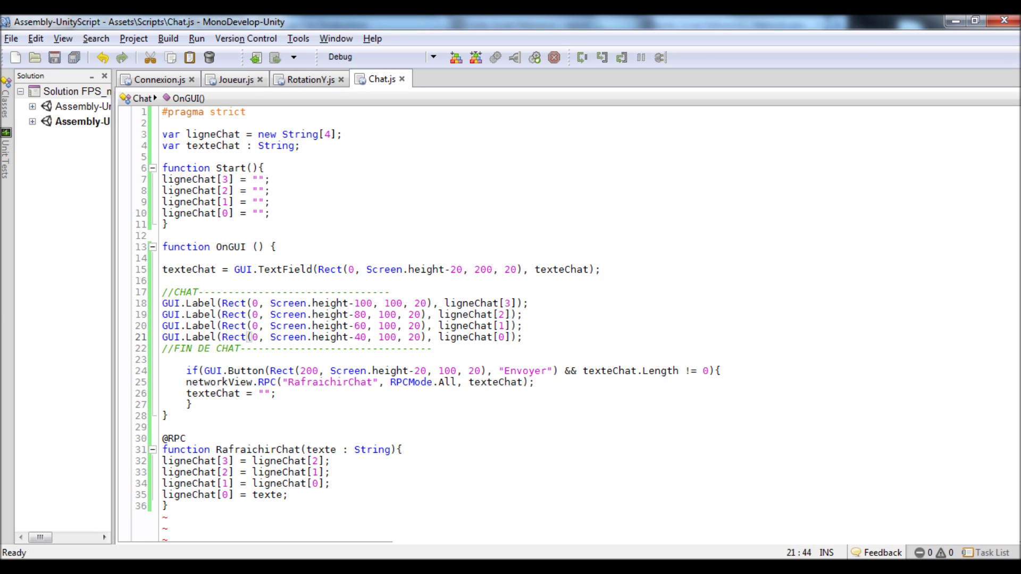
{"action": "key", "text": "alt+Tab"}
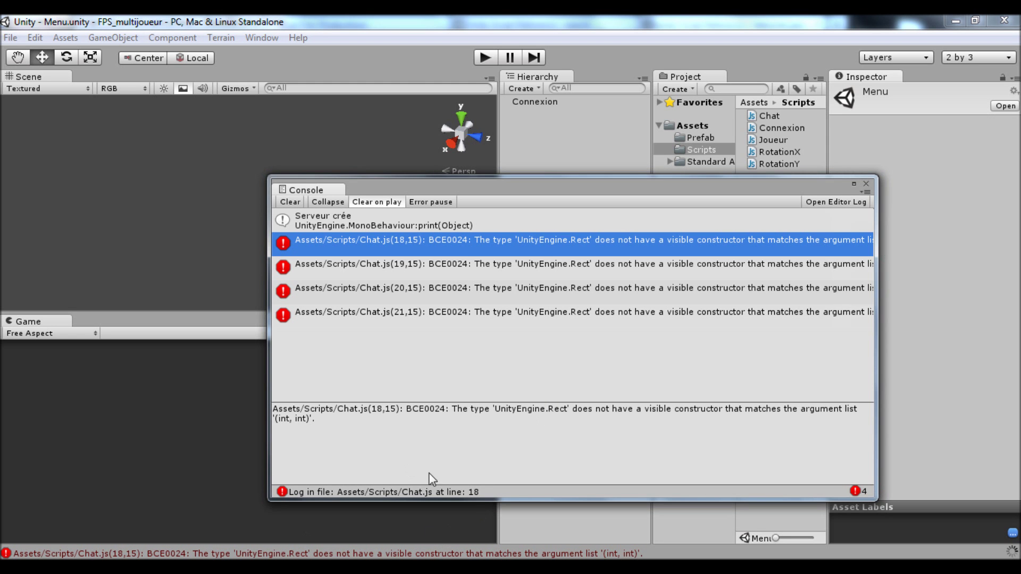
{"action": "key", "text": "alt+Tab"}
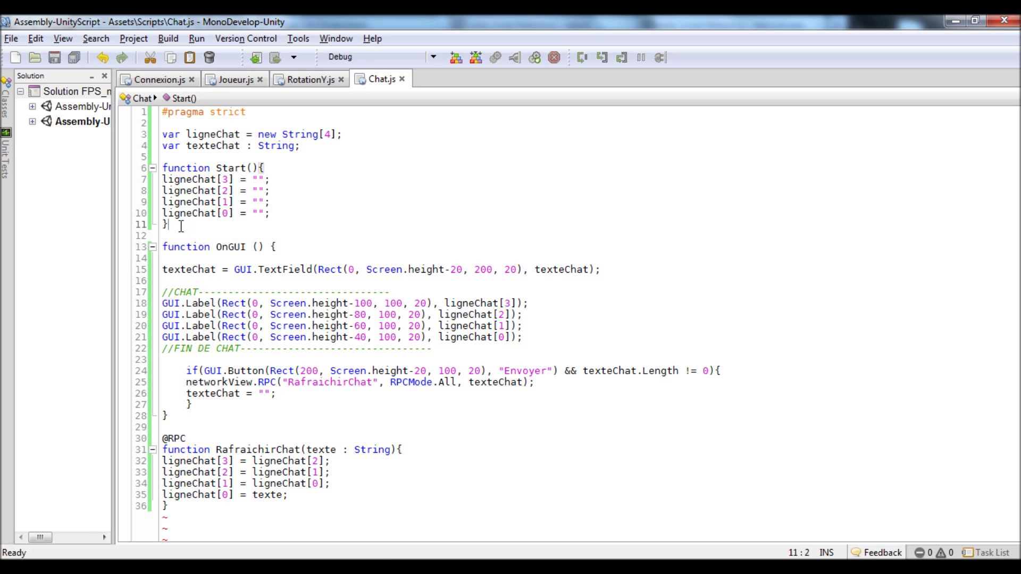
Delete the Start() function, save Chat.js and return to Unity
{"action": "left_click_drag", "start_coordinate": [168, 224], "coordinate": [157, 182]}
{"action": "key", "text": "shift+Up"}
{"action": "key", "text": "Delete"}
{"action": "key", "text": "BackSpace"}
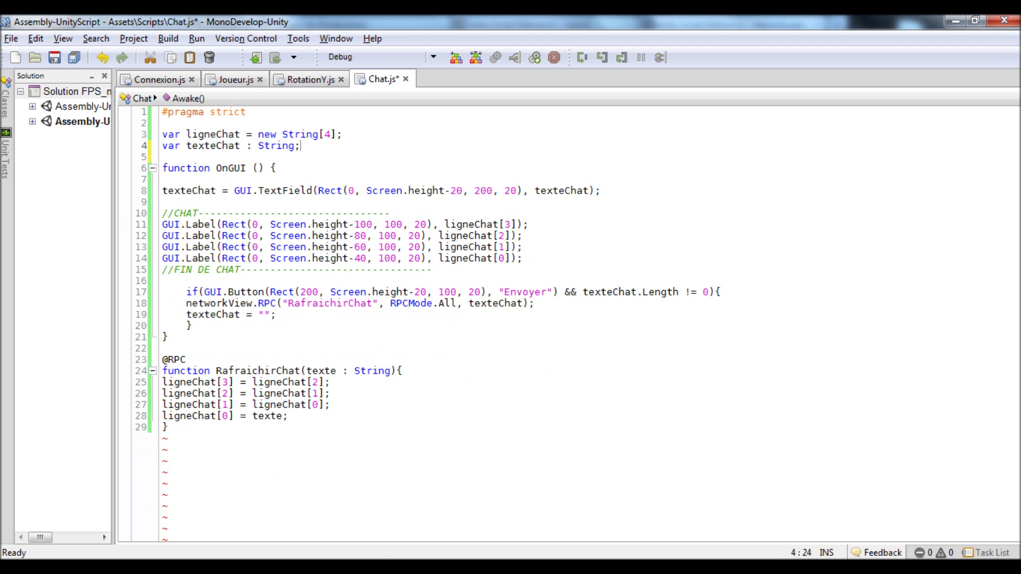
{"action": "key", "text": "ctrl+s"}
{"action": "key", "text": "alt+Tab"}
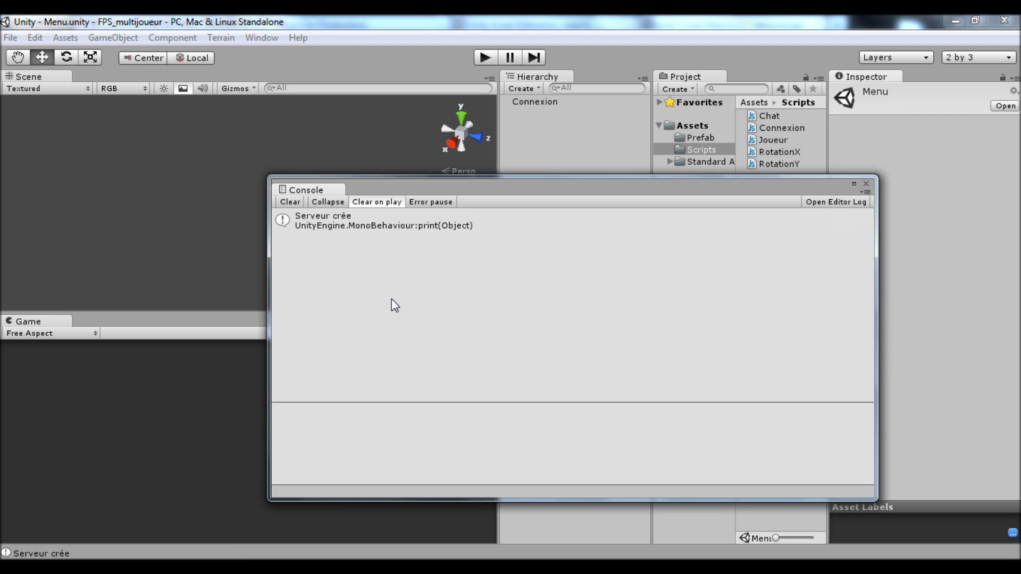
Clear and close the Console, enter Play mode and create a server
{"action": "left_click", "coordinate": [291, 201]}
{"action": "left_click", "coordinate": [866, 183]}
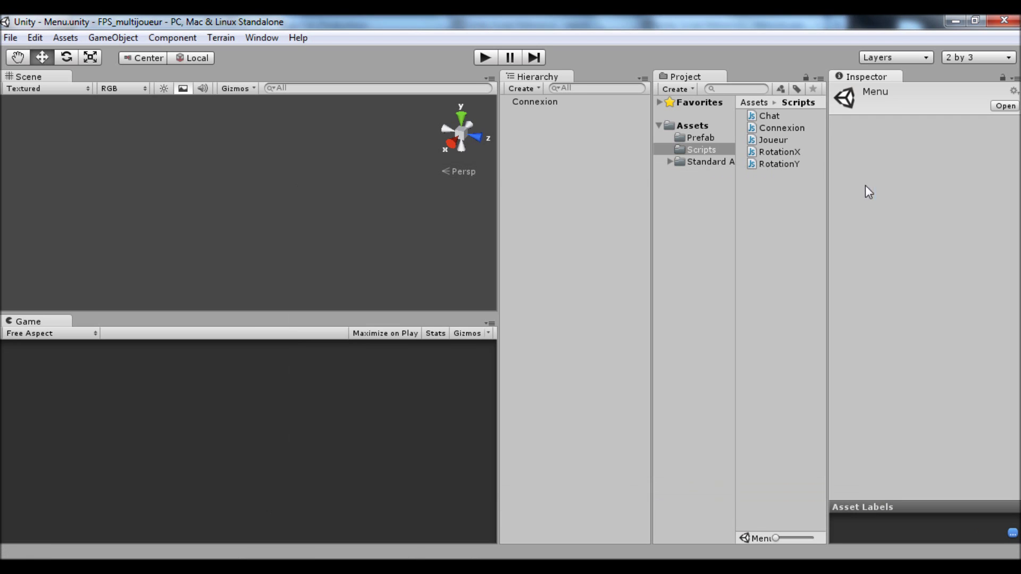
{"action": "left_click", "coordinate": [488, 58]}
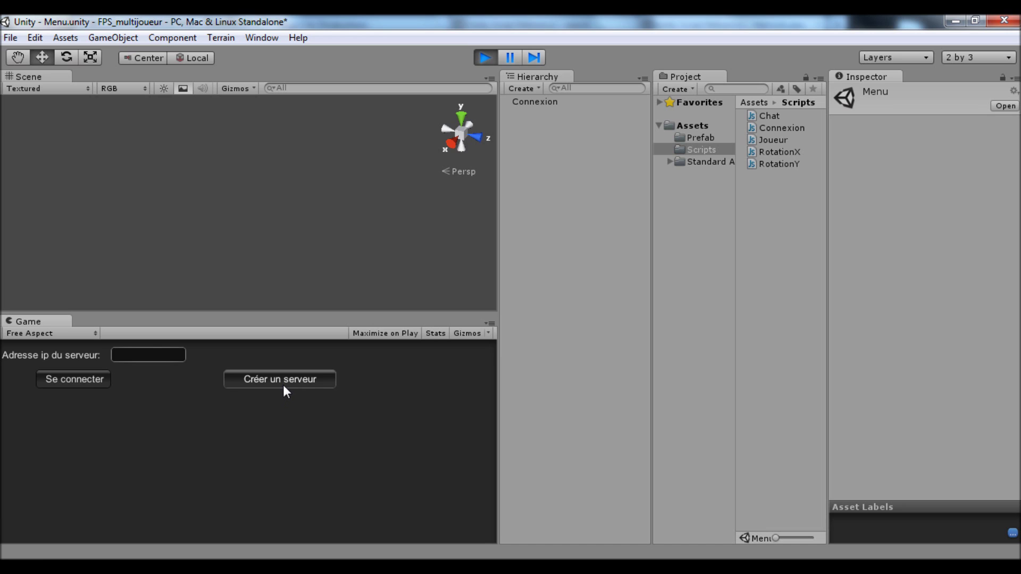
{"action": "left_click", "coordinate": [283, 384]}
Send chat messages test through test5, watch them stack as four lines, then stop Play
{"action": "type", "text": "test"}
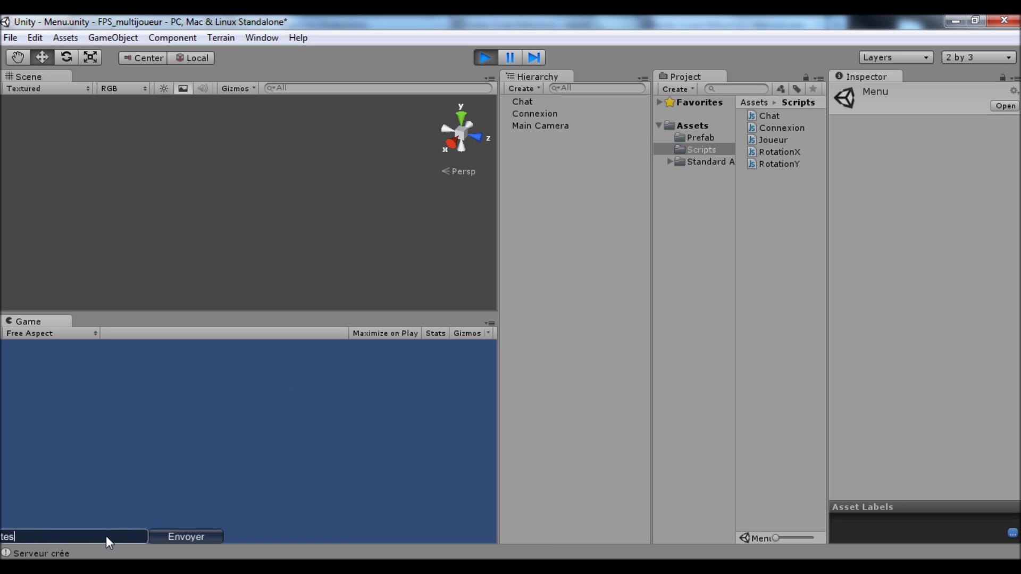
{"action": "left_click", "coordinate": [178, 530]}
{"action": "type", "text": "test2"}
{"action": "left_click", "coordinate": [163, 532]}
{"action": "type", "text": "test3"}
{"action": "left_click", "coordinate": [158, 541]}
{"action": "left_click", "coordinate": [88, 538]}
{"action": "type", "text": "test4"}
{"action": "left_click", "coordinate": [212, 539]}
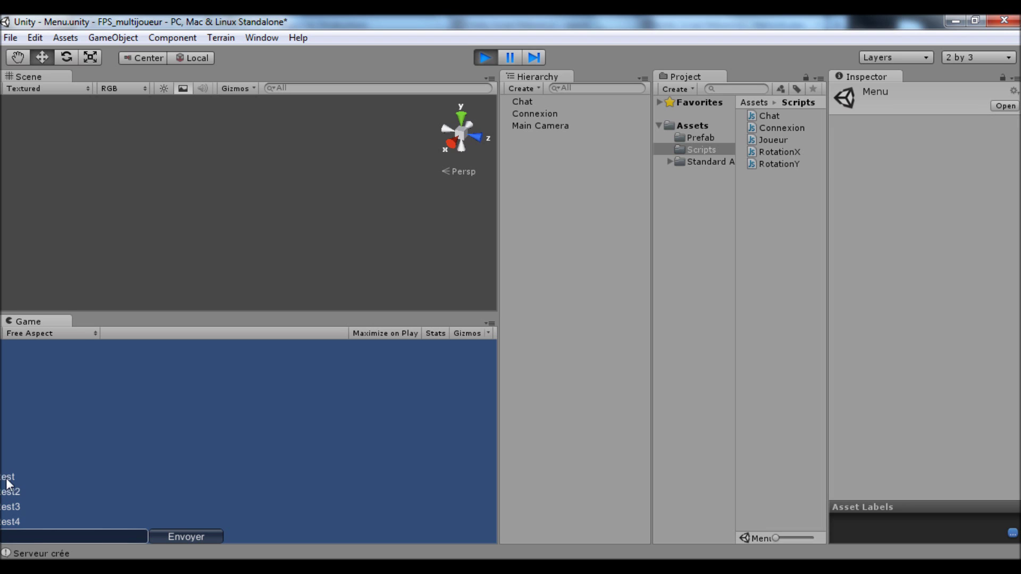
{"action": "left_click", "coordinate": [46, 537]}
{"action": "type", "text": "test5"}
{"action": "left_click", "coordinate": [204, 533]}
{"action": "left_click", "coordinate": [482, 58]}
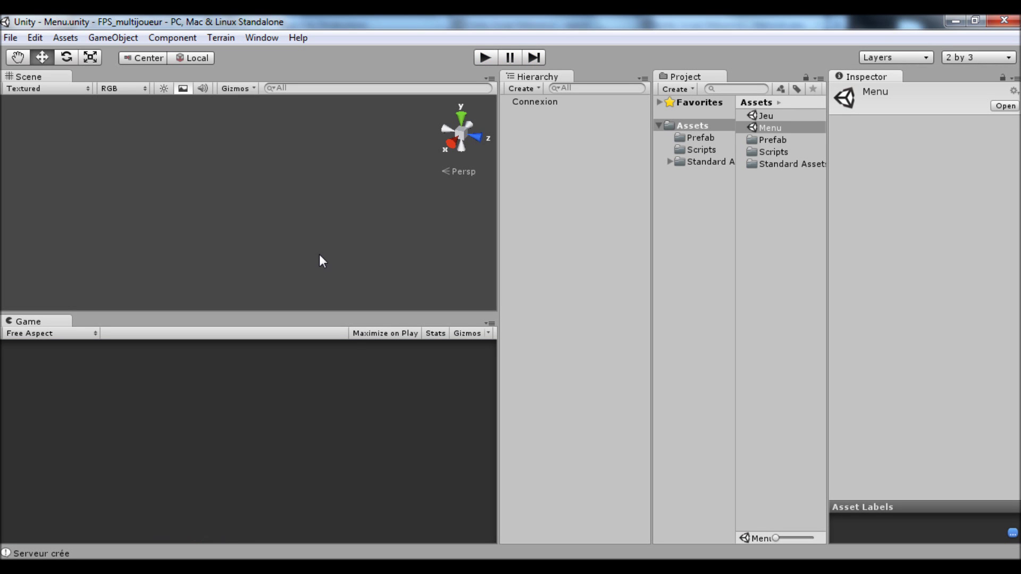
Build & Run the standalone game at 640 x 480 and move its window aside
{"action": "left_click", "coordinate": [34, 38]}
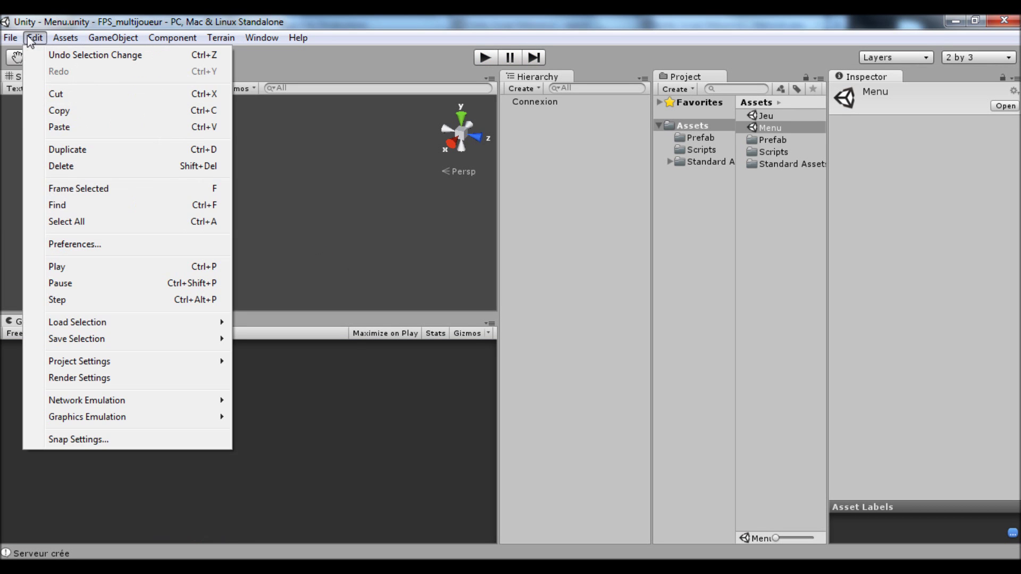
{"action": "mouse_move", "coordinate": [9, 38]}
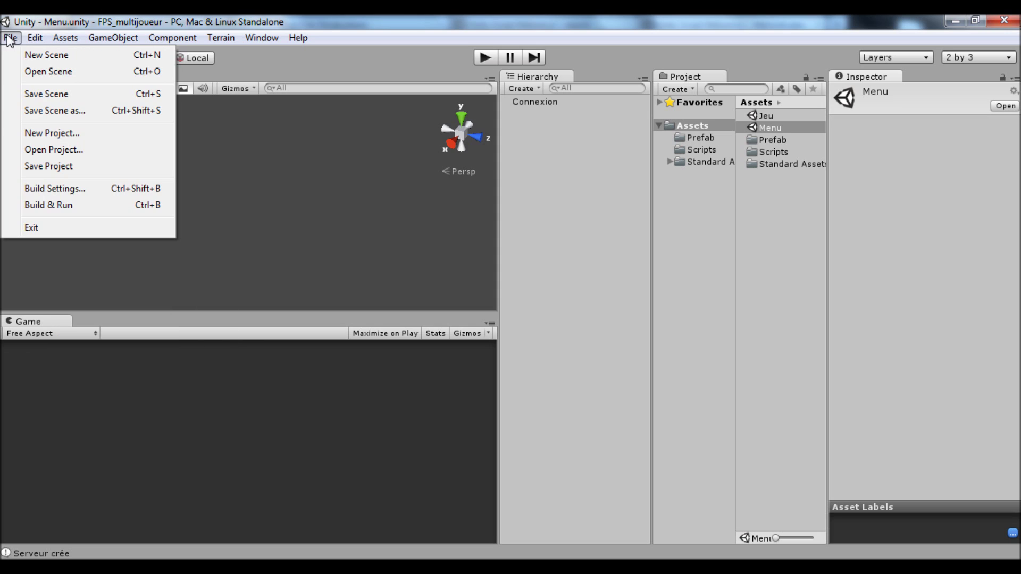
{"action": "left_click", "coordinate": [69, 205]}
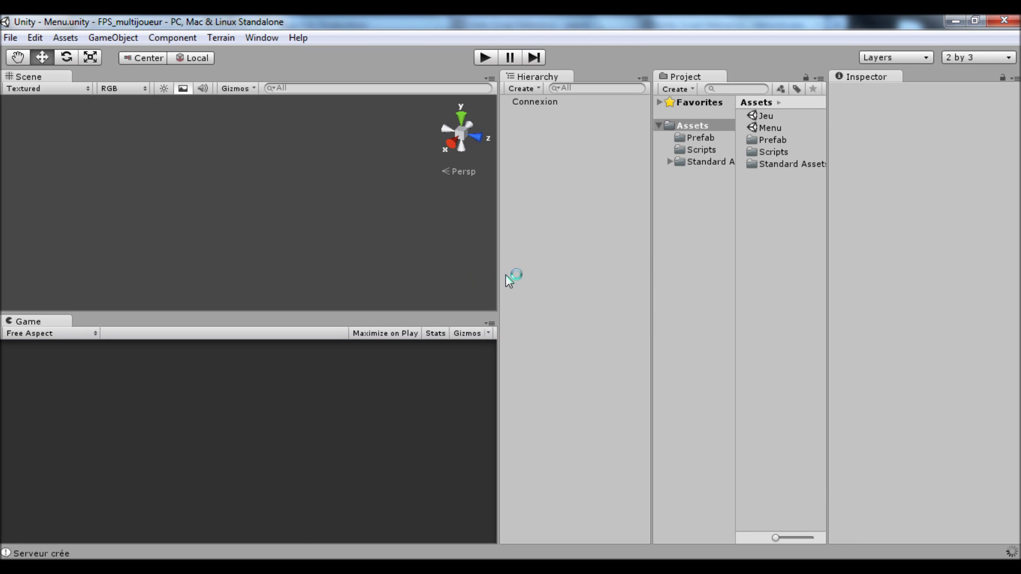
{"action": "left_click", "coordinate": [520, 356]}
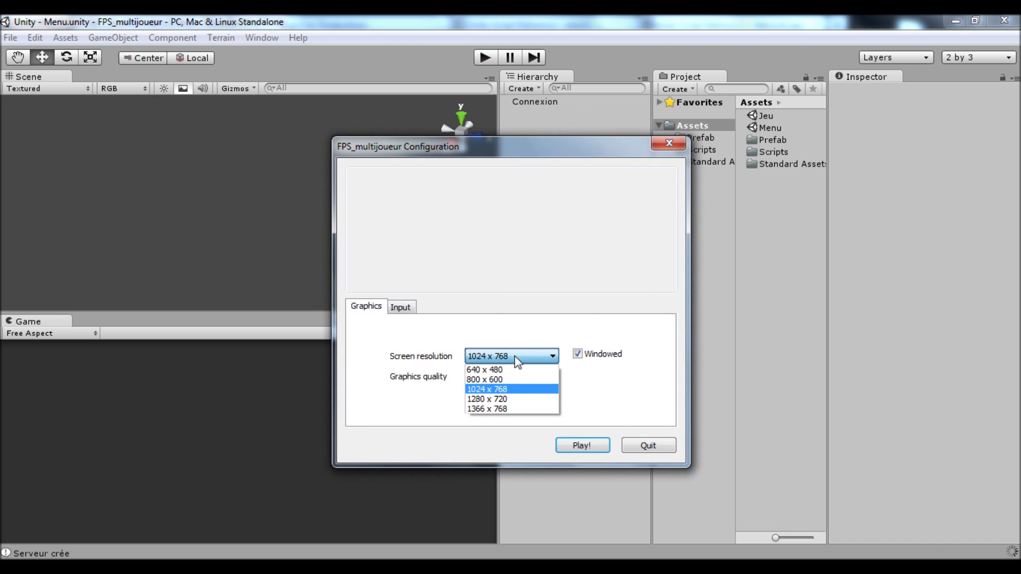
{"action": "left_click", "coordinate": [519, 369]}
{"action": "left_click", "coordinate": [583, 446]}
{"action": "left_click_drag", "start_coordinate": [521, 121], "coordinate": [758, 110]}
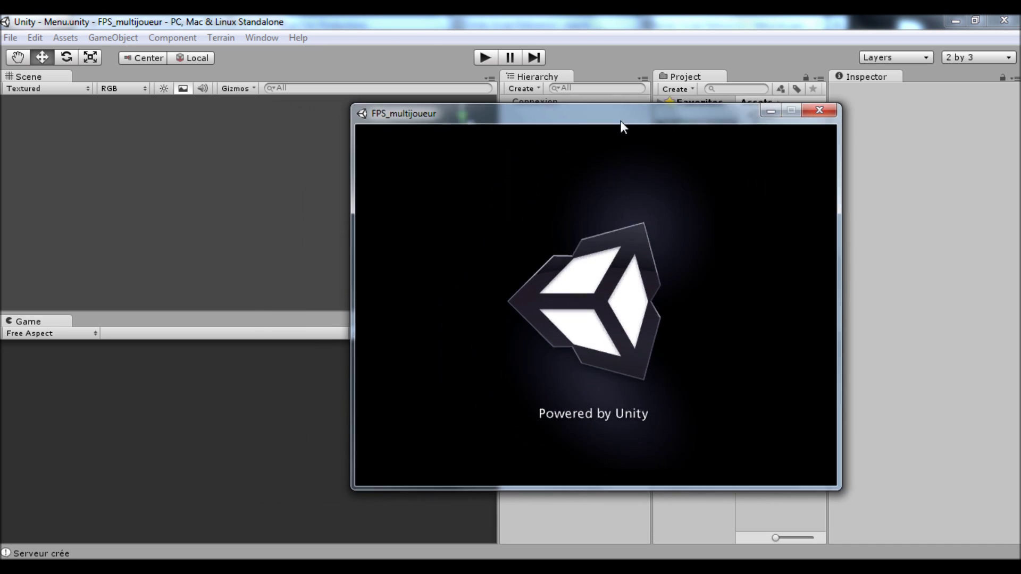
{"action": "left_click", "coordinate": [477, 56]}
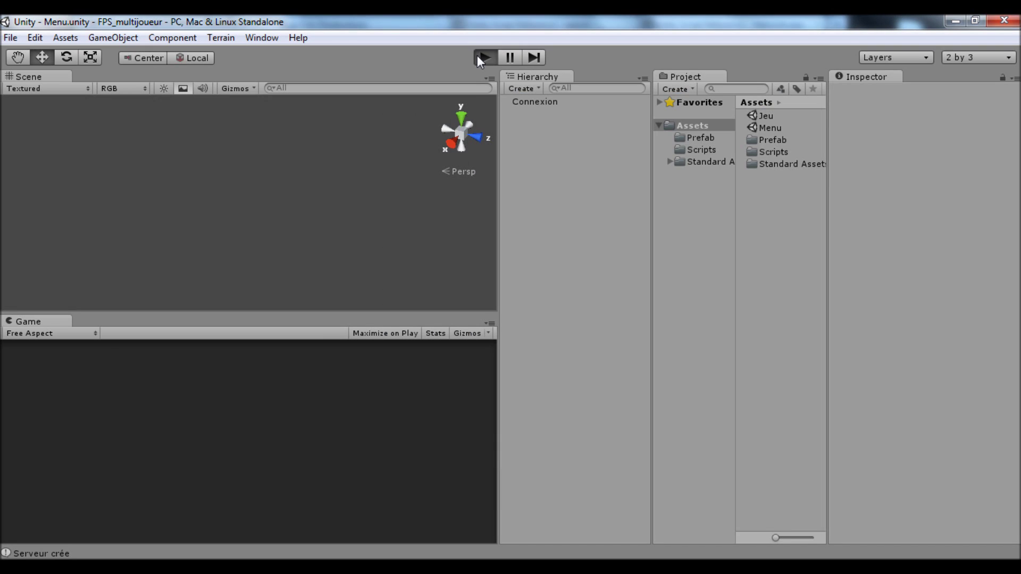
Create a server in the editor's game and connect the standalone client to its IP
{"action": "left_click", "coordinate": [258, 379]}
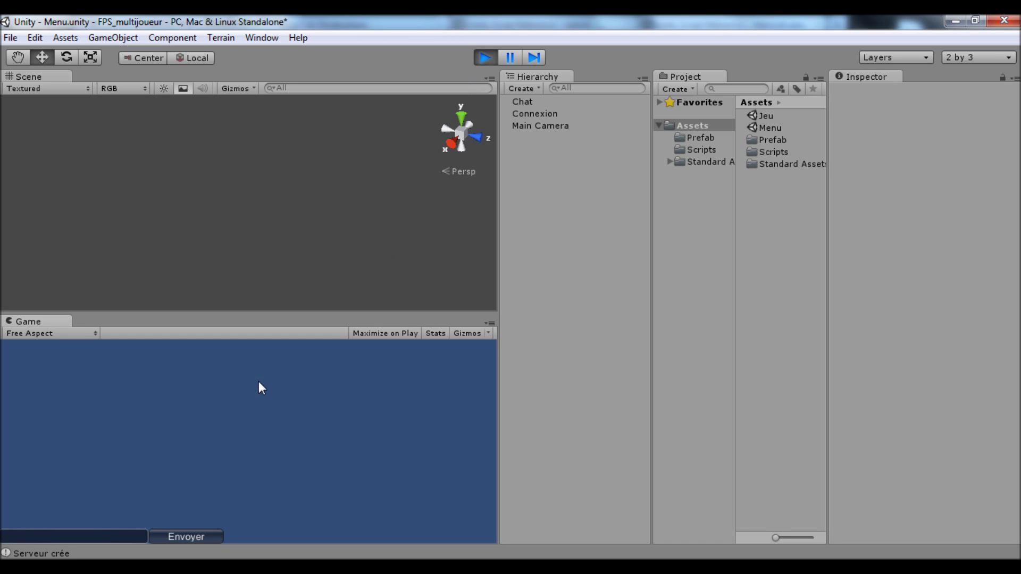
{"action": "key", "text": "alt+Tab"}
{"action": "mouse_move", "coordinate": [667, 104]}
{"action": "left_mouse_down"}
{"action": "mouse_move", "coordinate": [607, 139]}
{"action": "mouse_move", "coordinate": [647, 136]}
{"action": "left_mouse_up"}
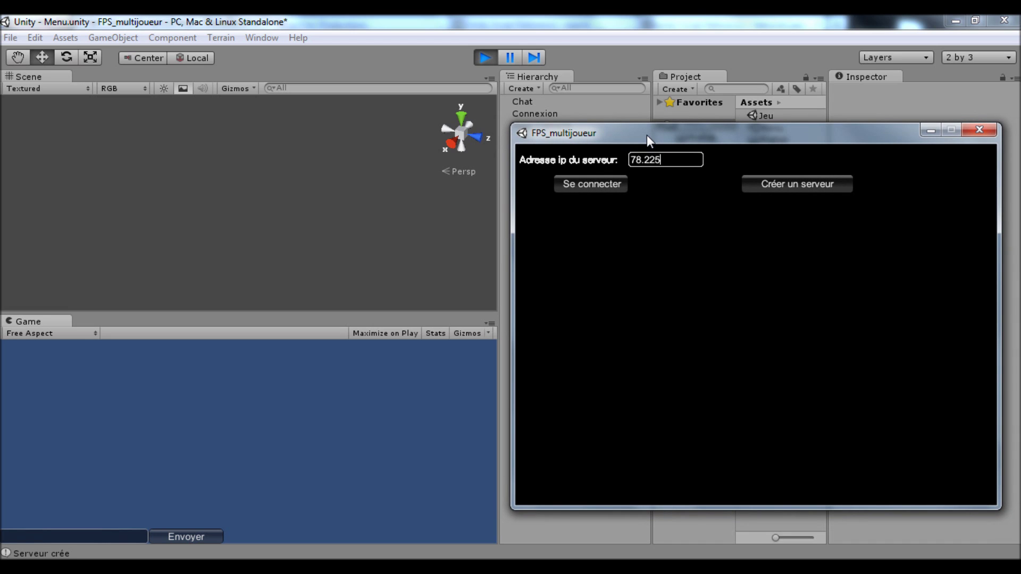
{"action": "type", "text": "9.69"}
{"action": "left_click", "coordinate": [606, 180]}
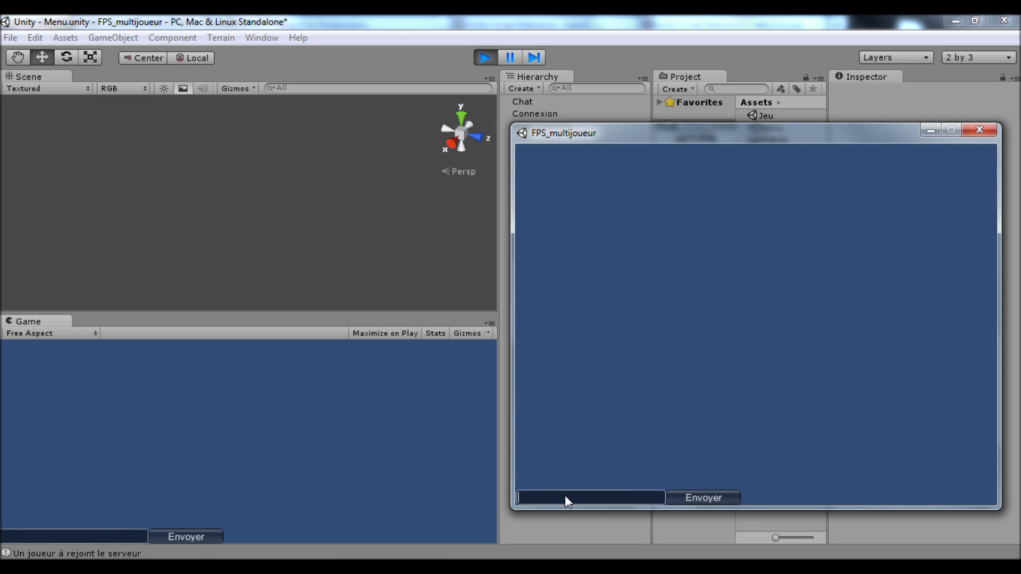
Send 'salut' from the standalone client and 'Hello' from the editor's game
{"action": "type", "text": "salut"}
{"action": "left_click", "coordinate": [677, 502]}
{"action": "left_click", "coordinate": [46, 537]}
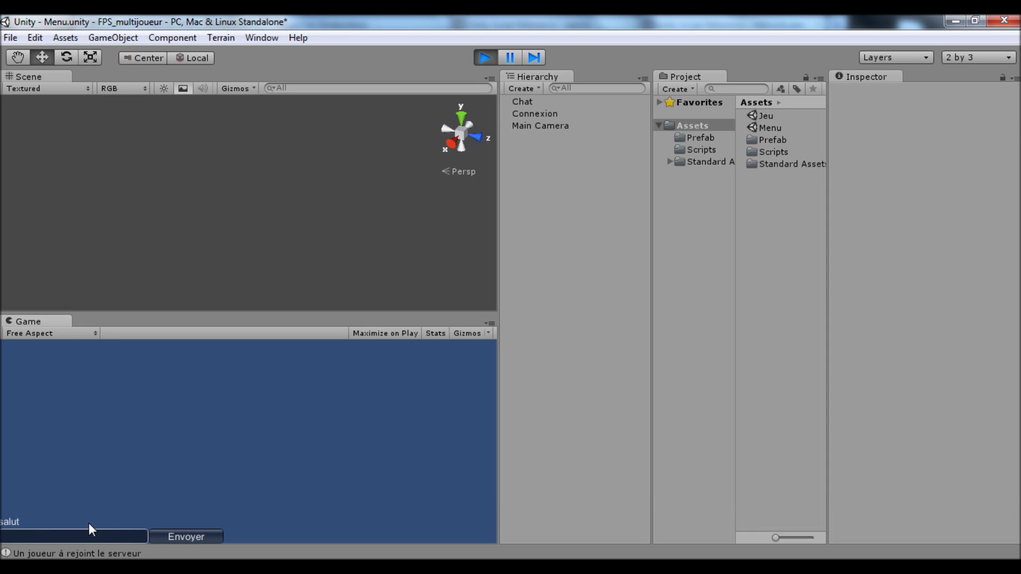
{"action": "type", "text": "Hello"}
{"action": "left_click", "coordinate": [164, 537]}
{"action": "key", "text": "alt+Tab"}
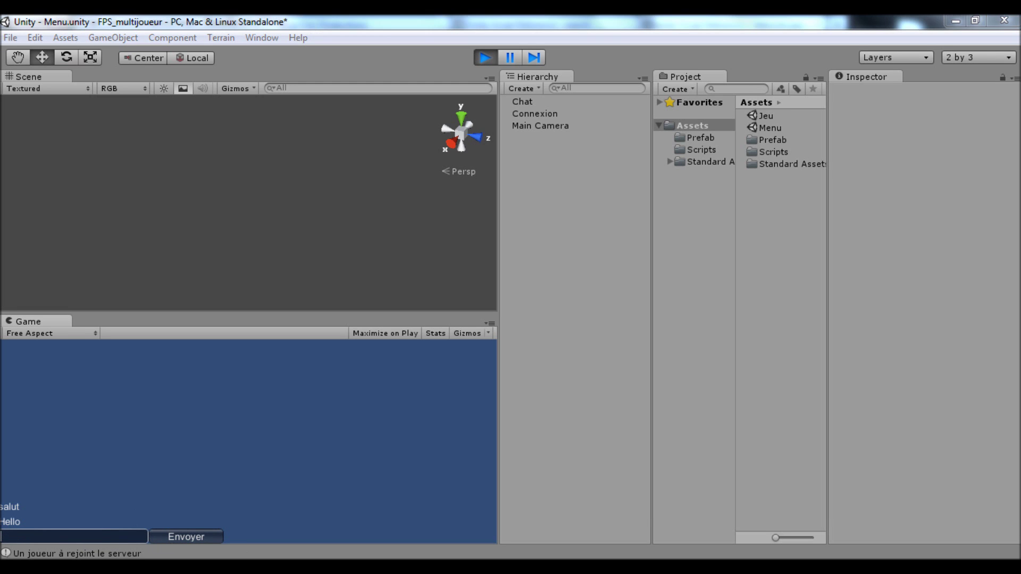
{"action": "left_click_drag", "start_coordinate": [728, 135], "coordinate": [723, 140]}
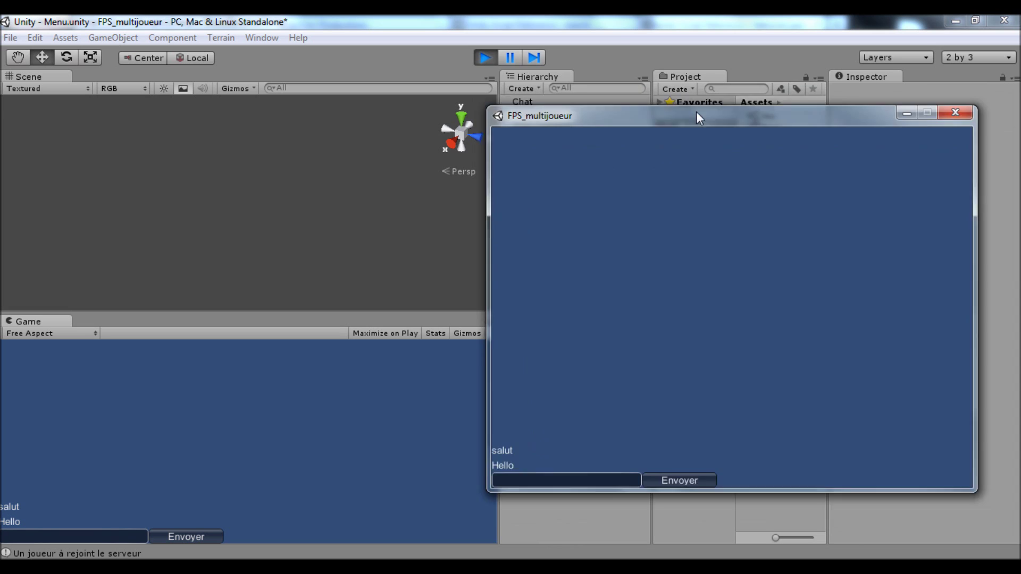